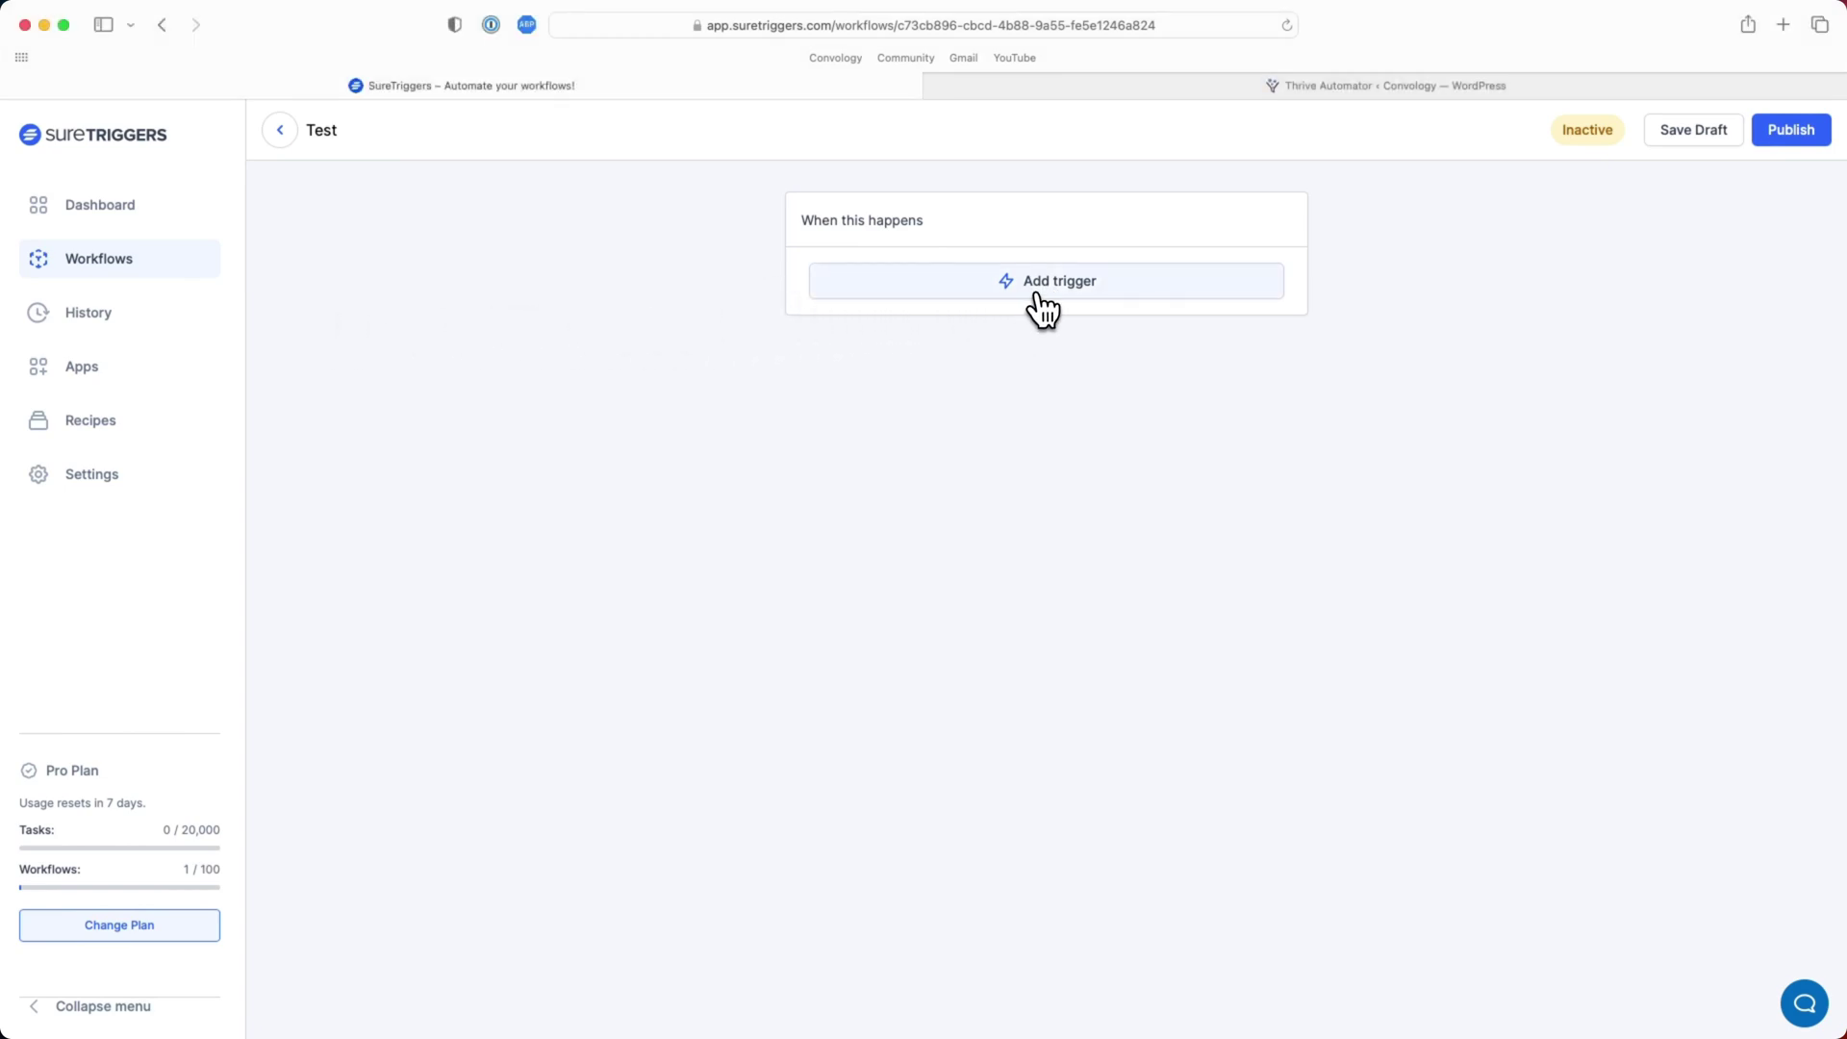
Step: Add a SureCart Purchase Created trigger using the SureCart connection
left_click(1040, 291)
left_click(1711, 331)
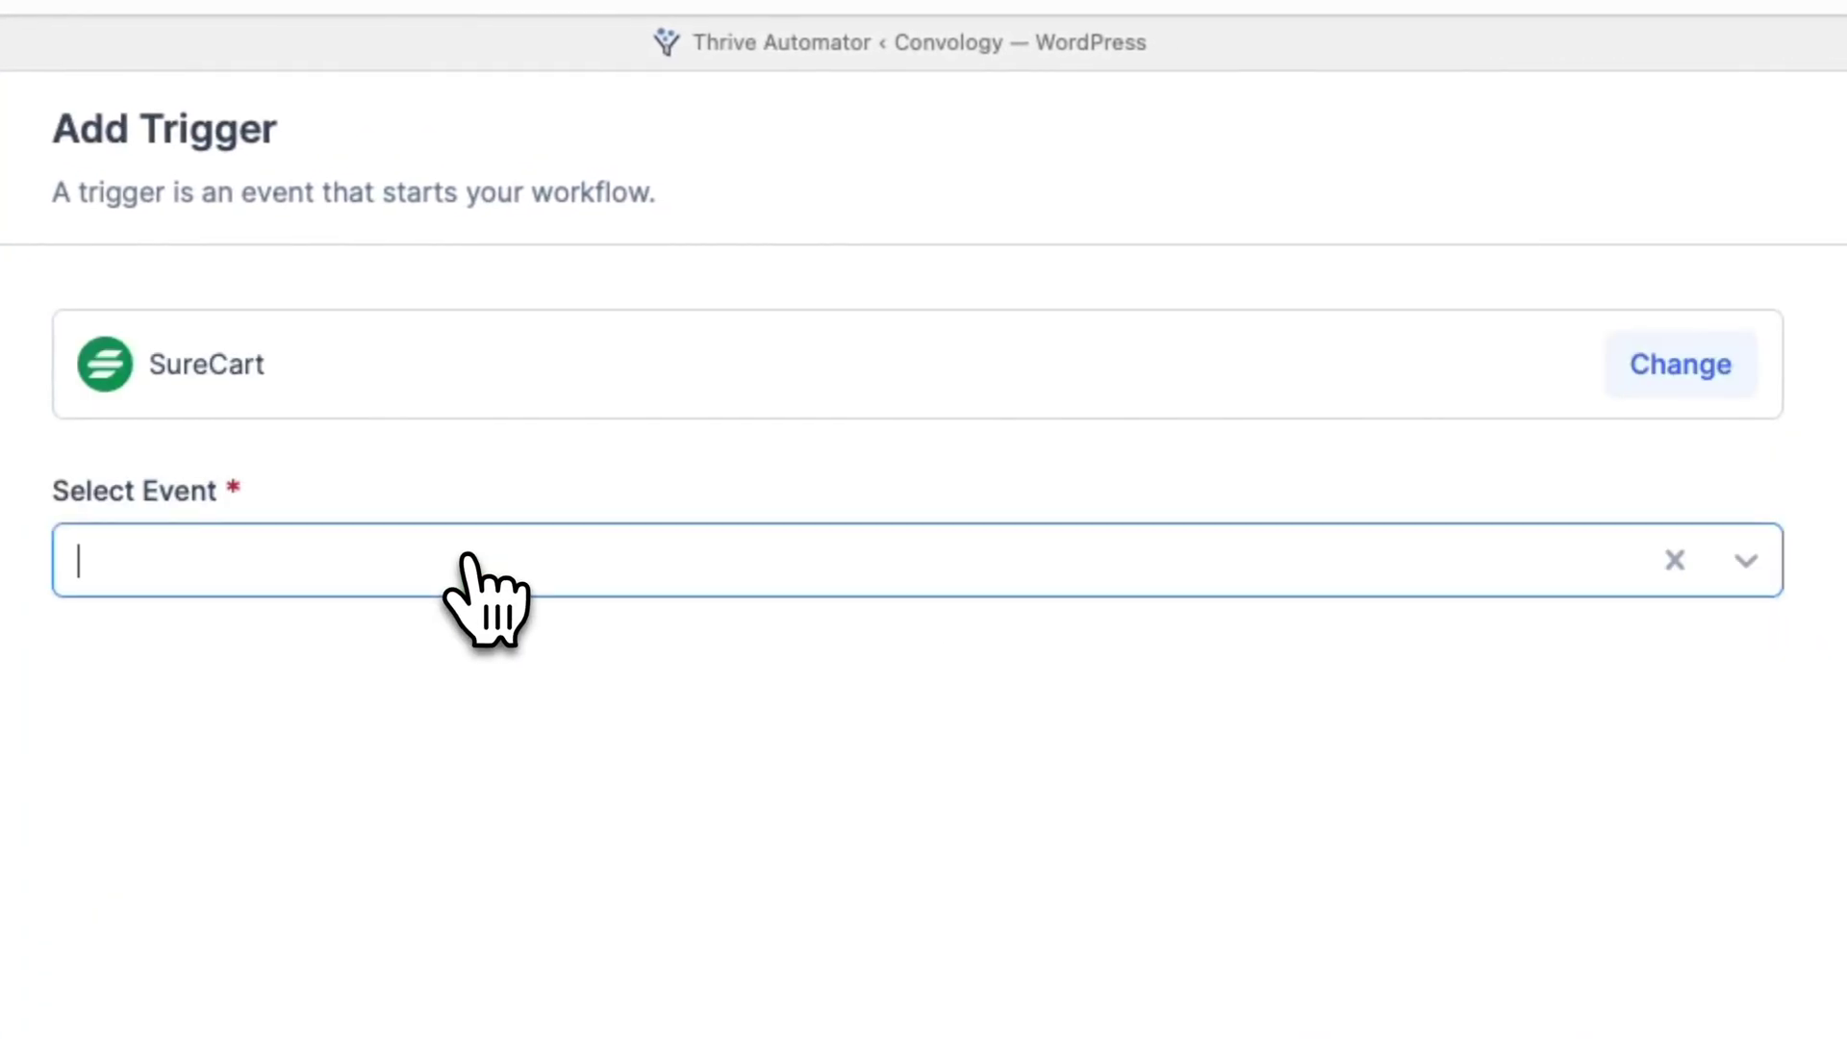
left_click(444, 567)
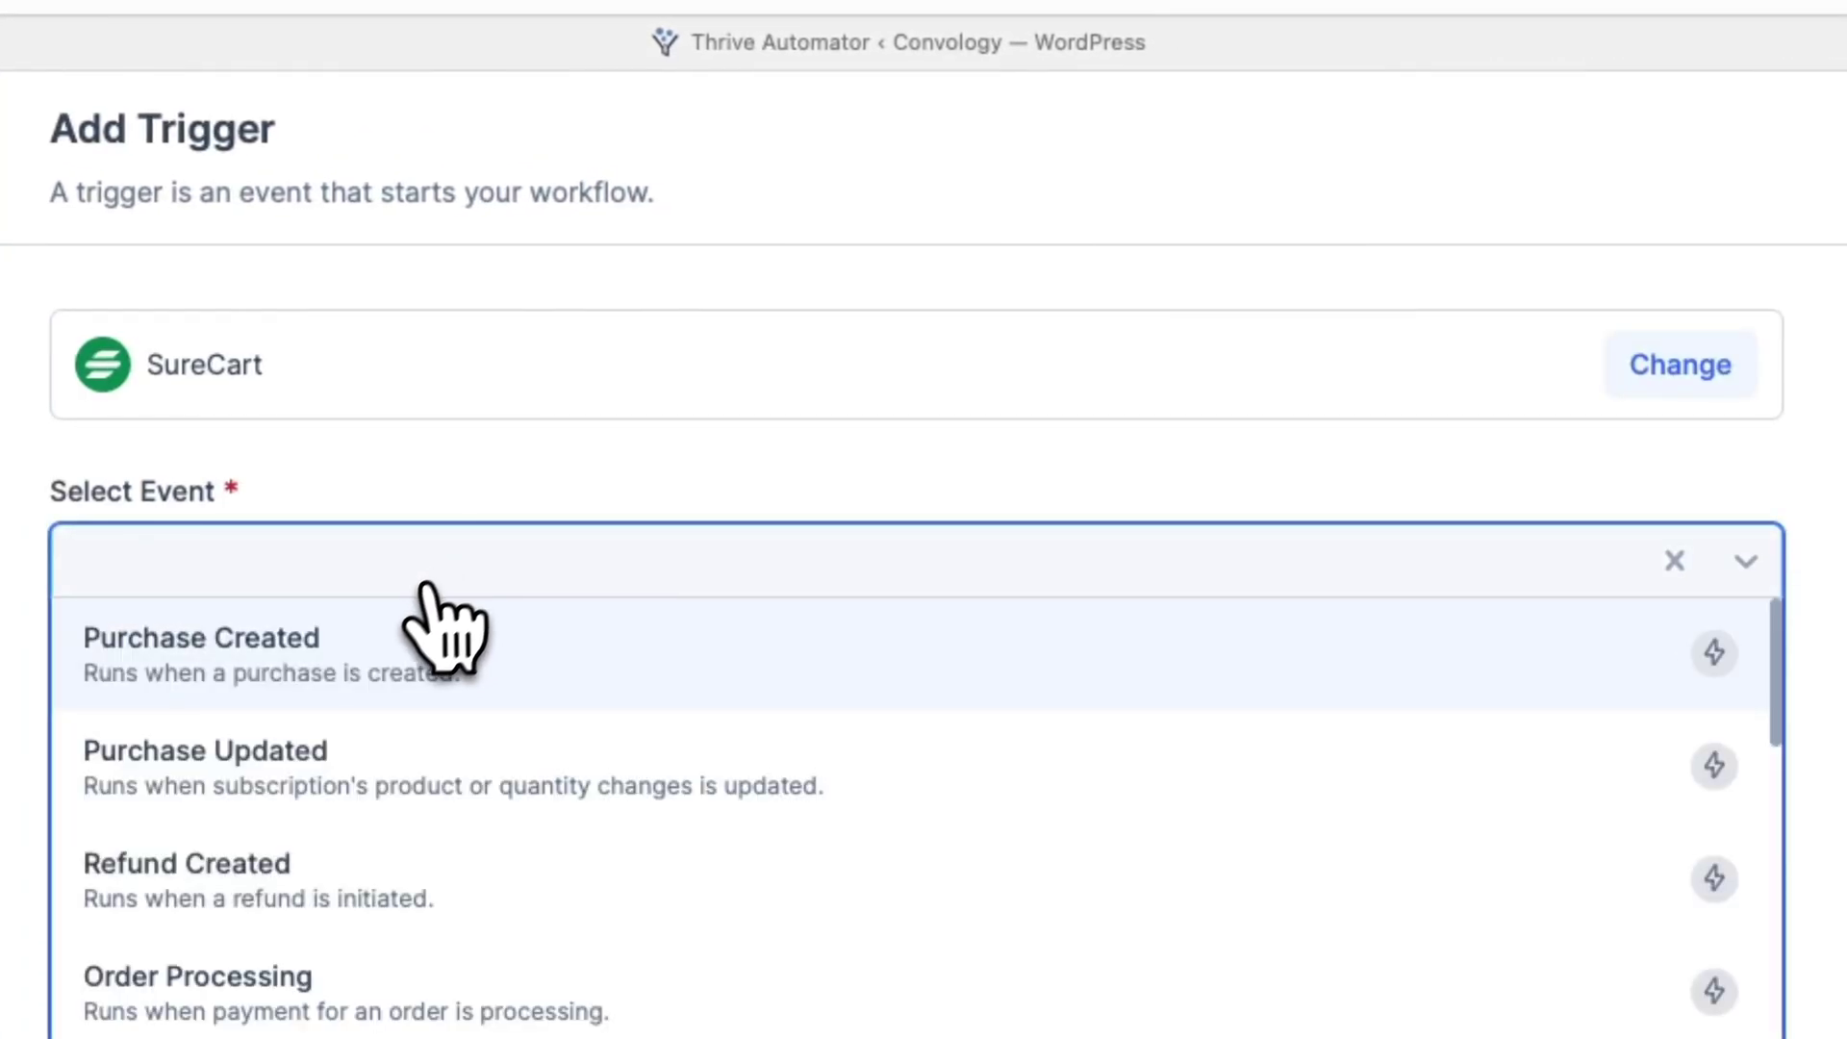
left_click(265, 654)
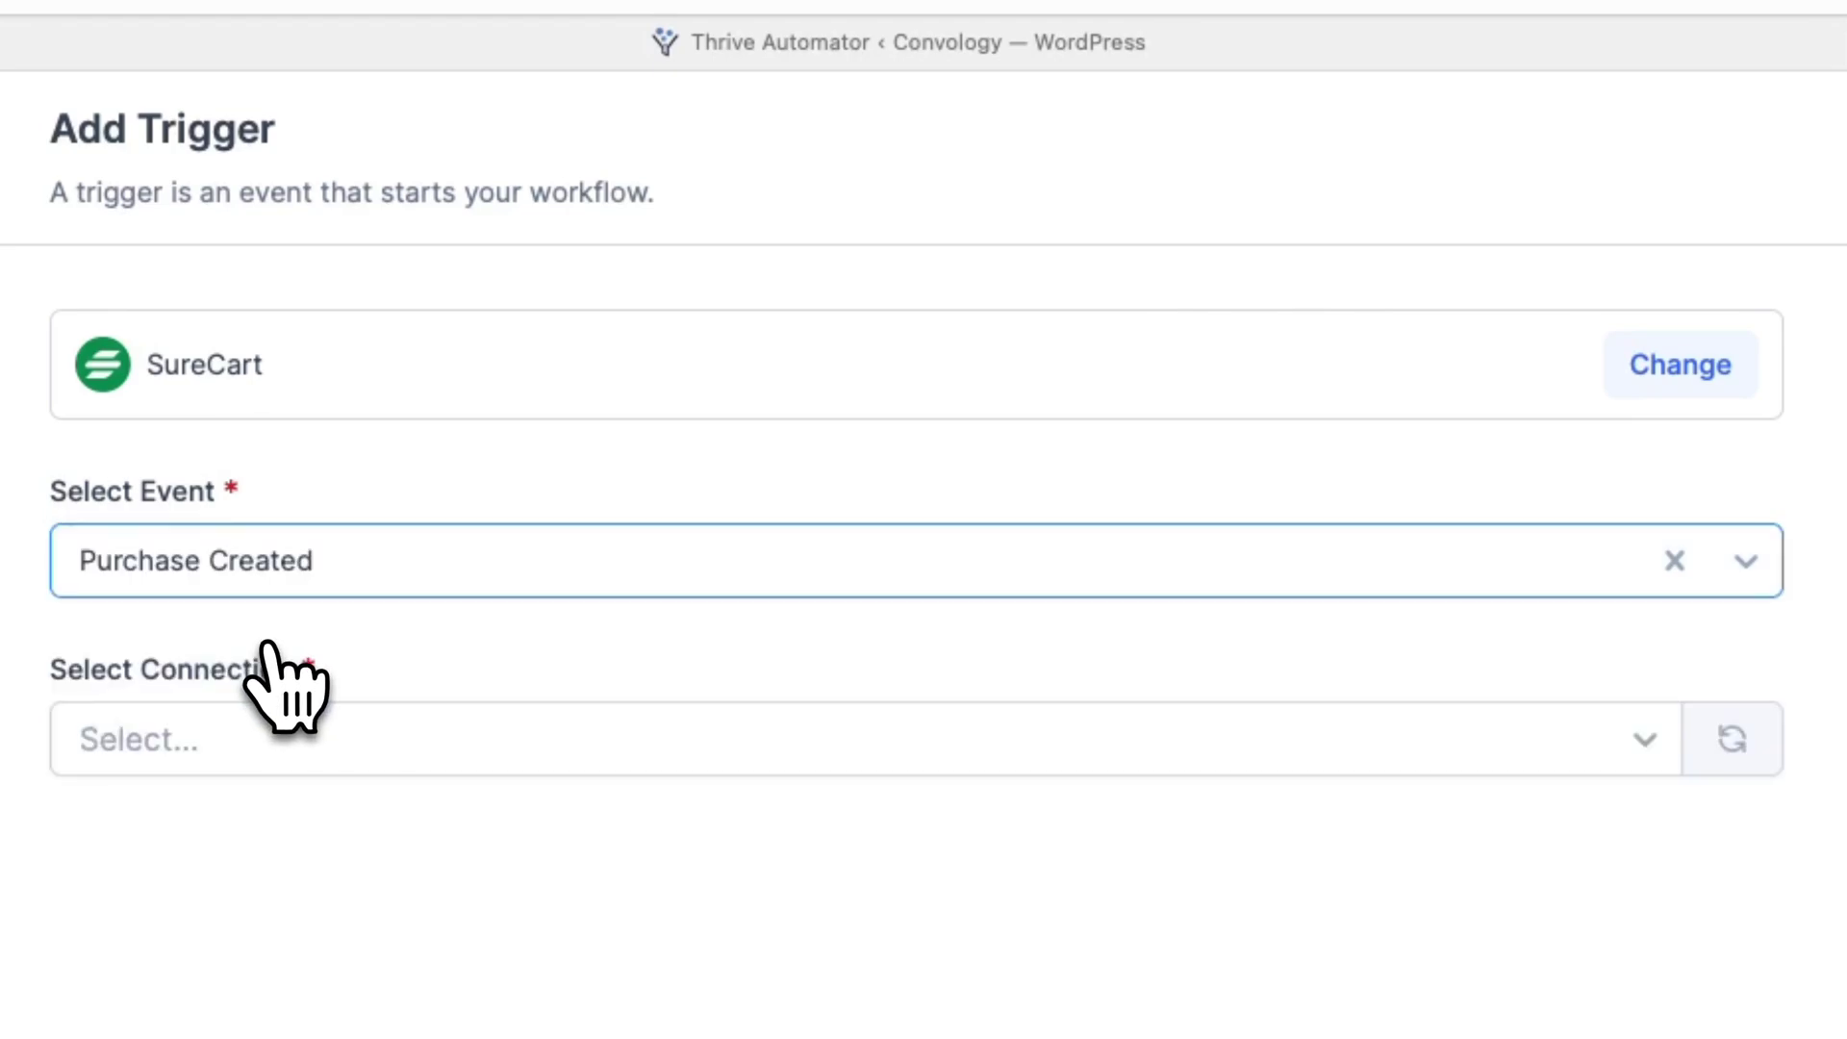
left_click(253, 724)
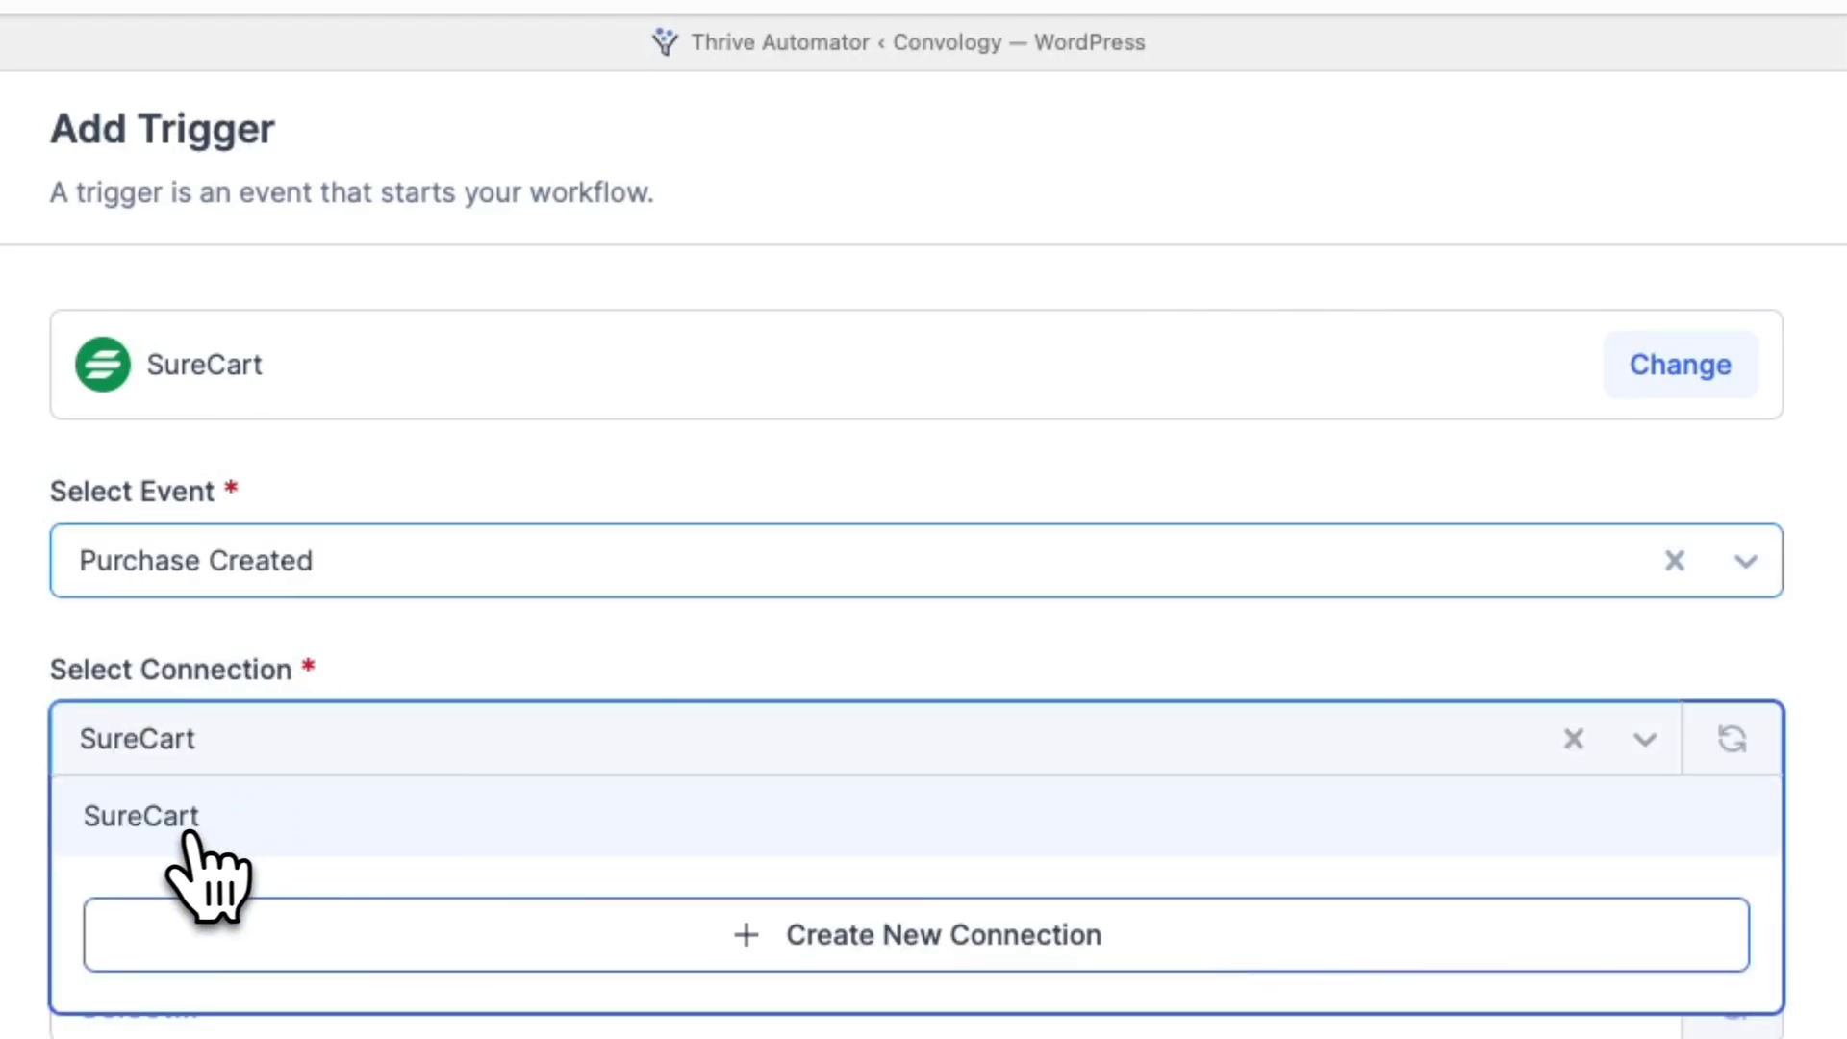
left_click(178, 846)
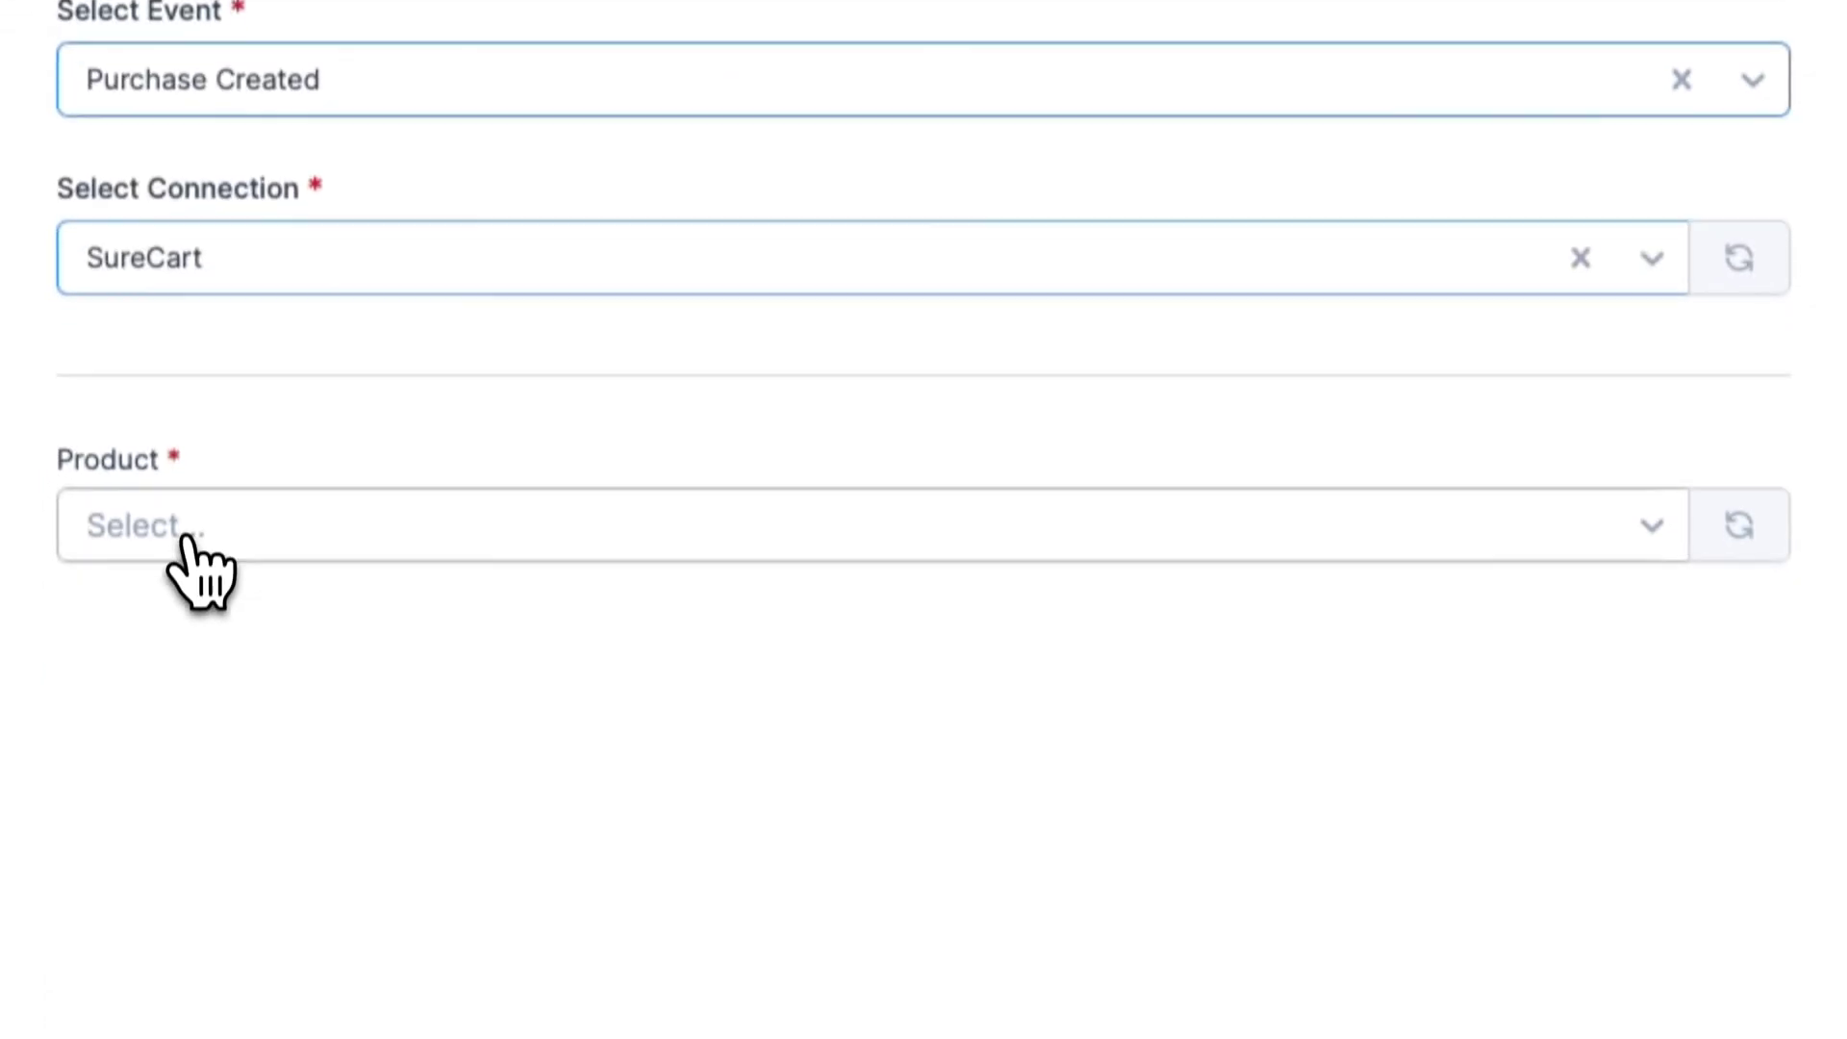
Step: Limit the trigger to the Community Membership product, fetch sample data, and save it
left_click(181, 794)
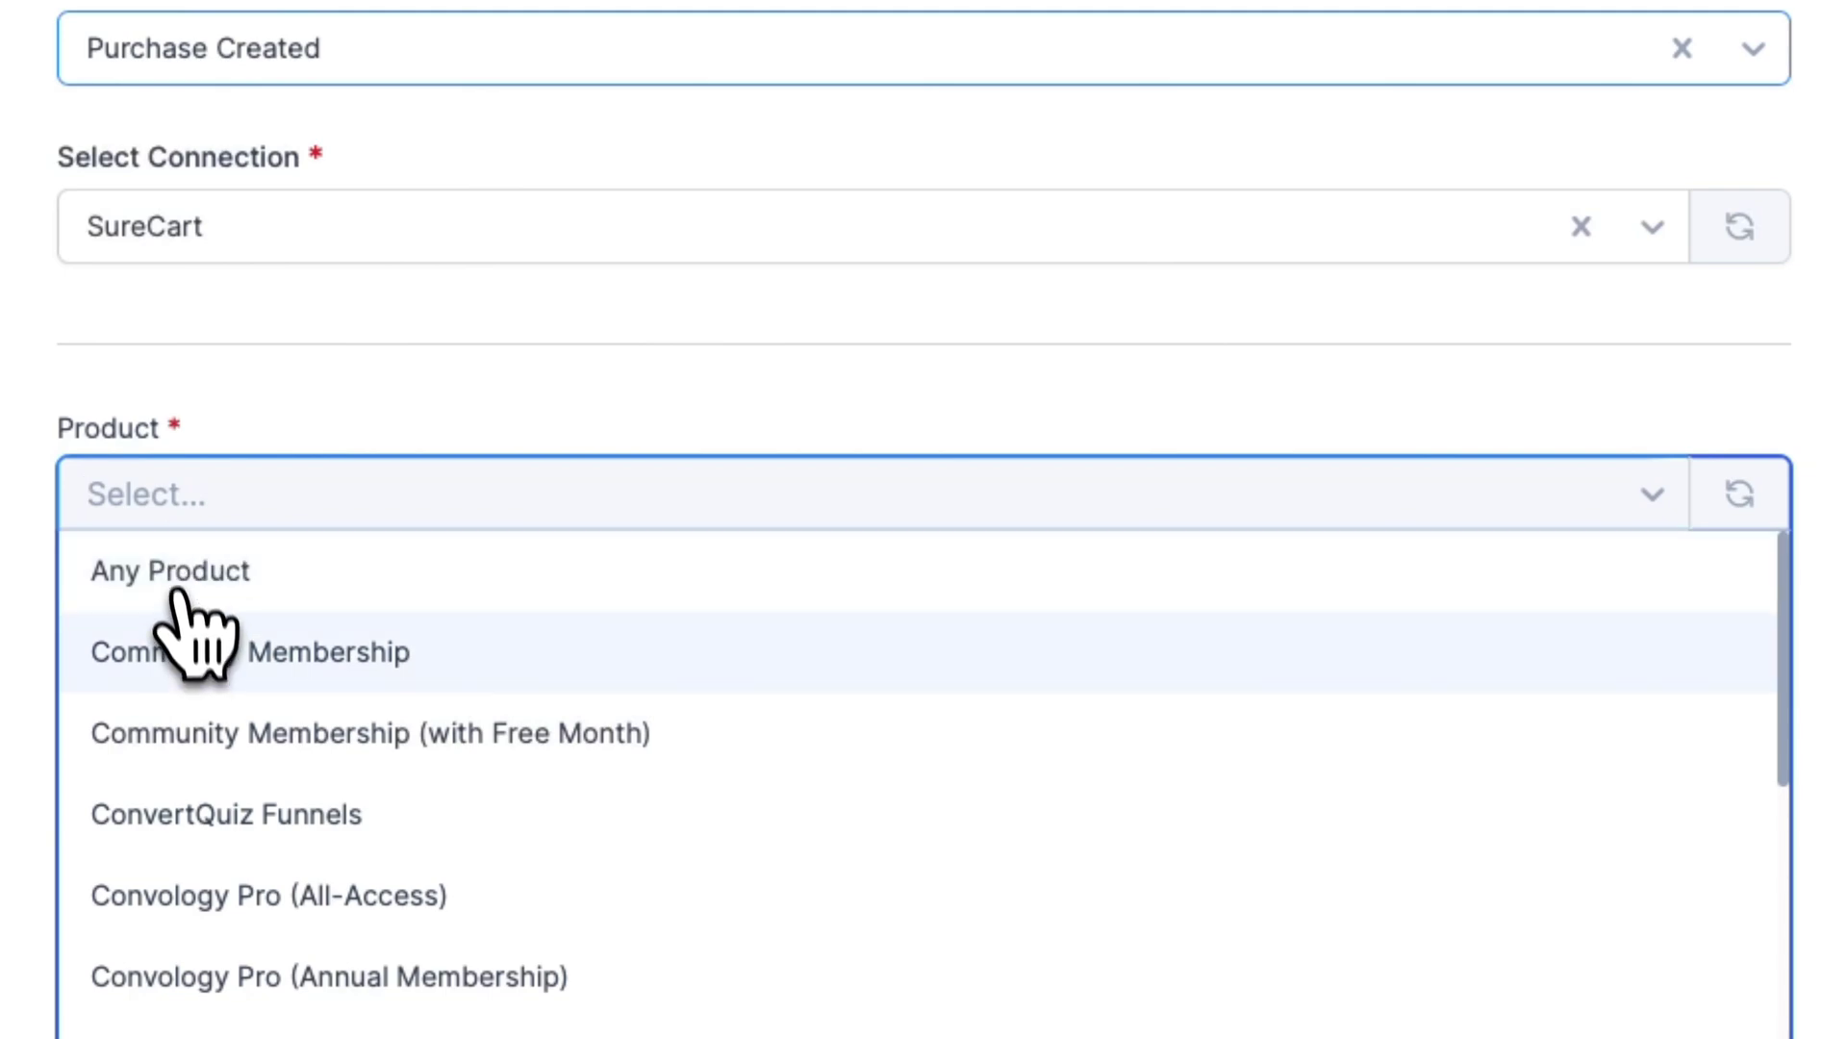
left_click(188, 640)
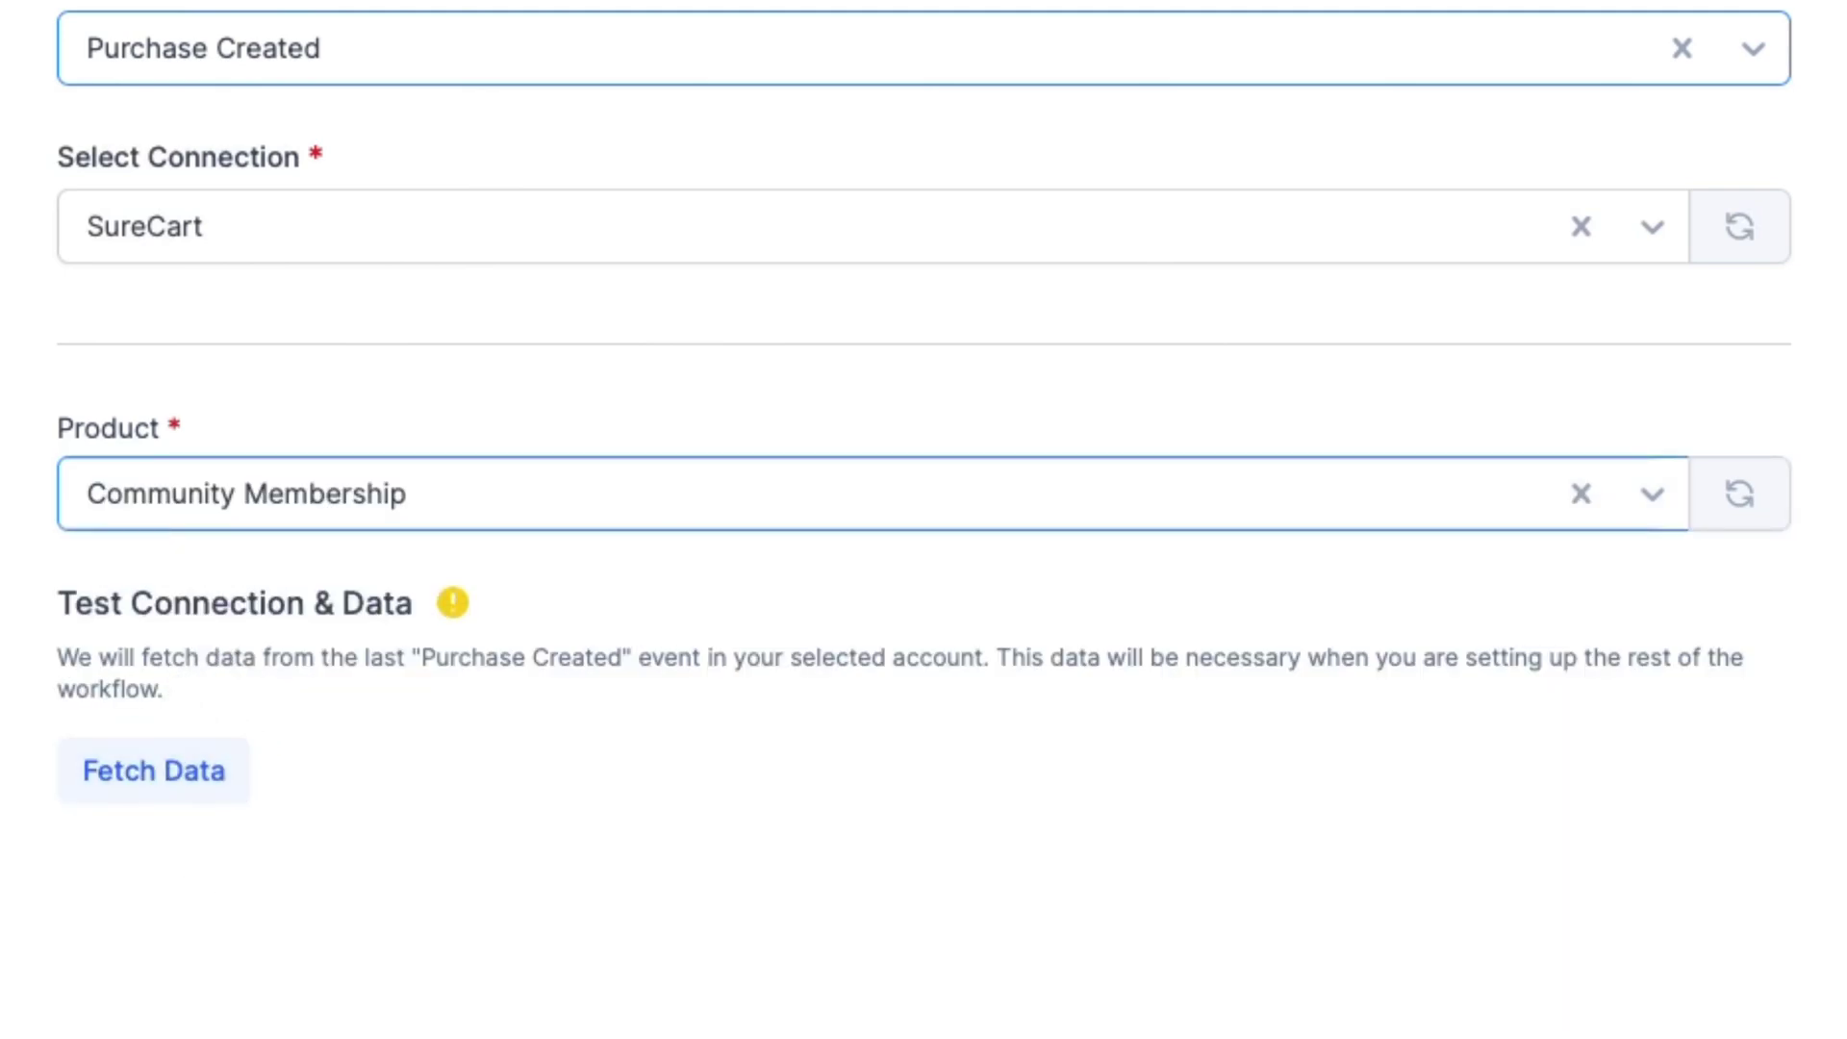
left_click(164, 784)
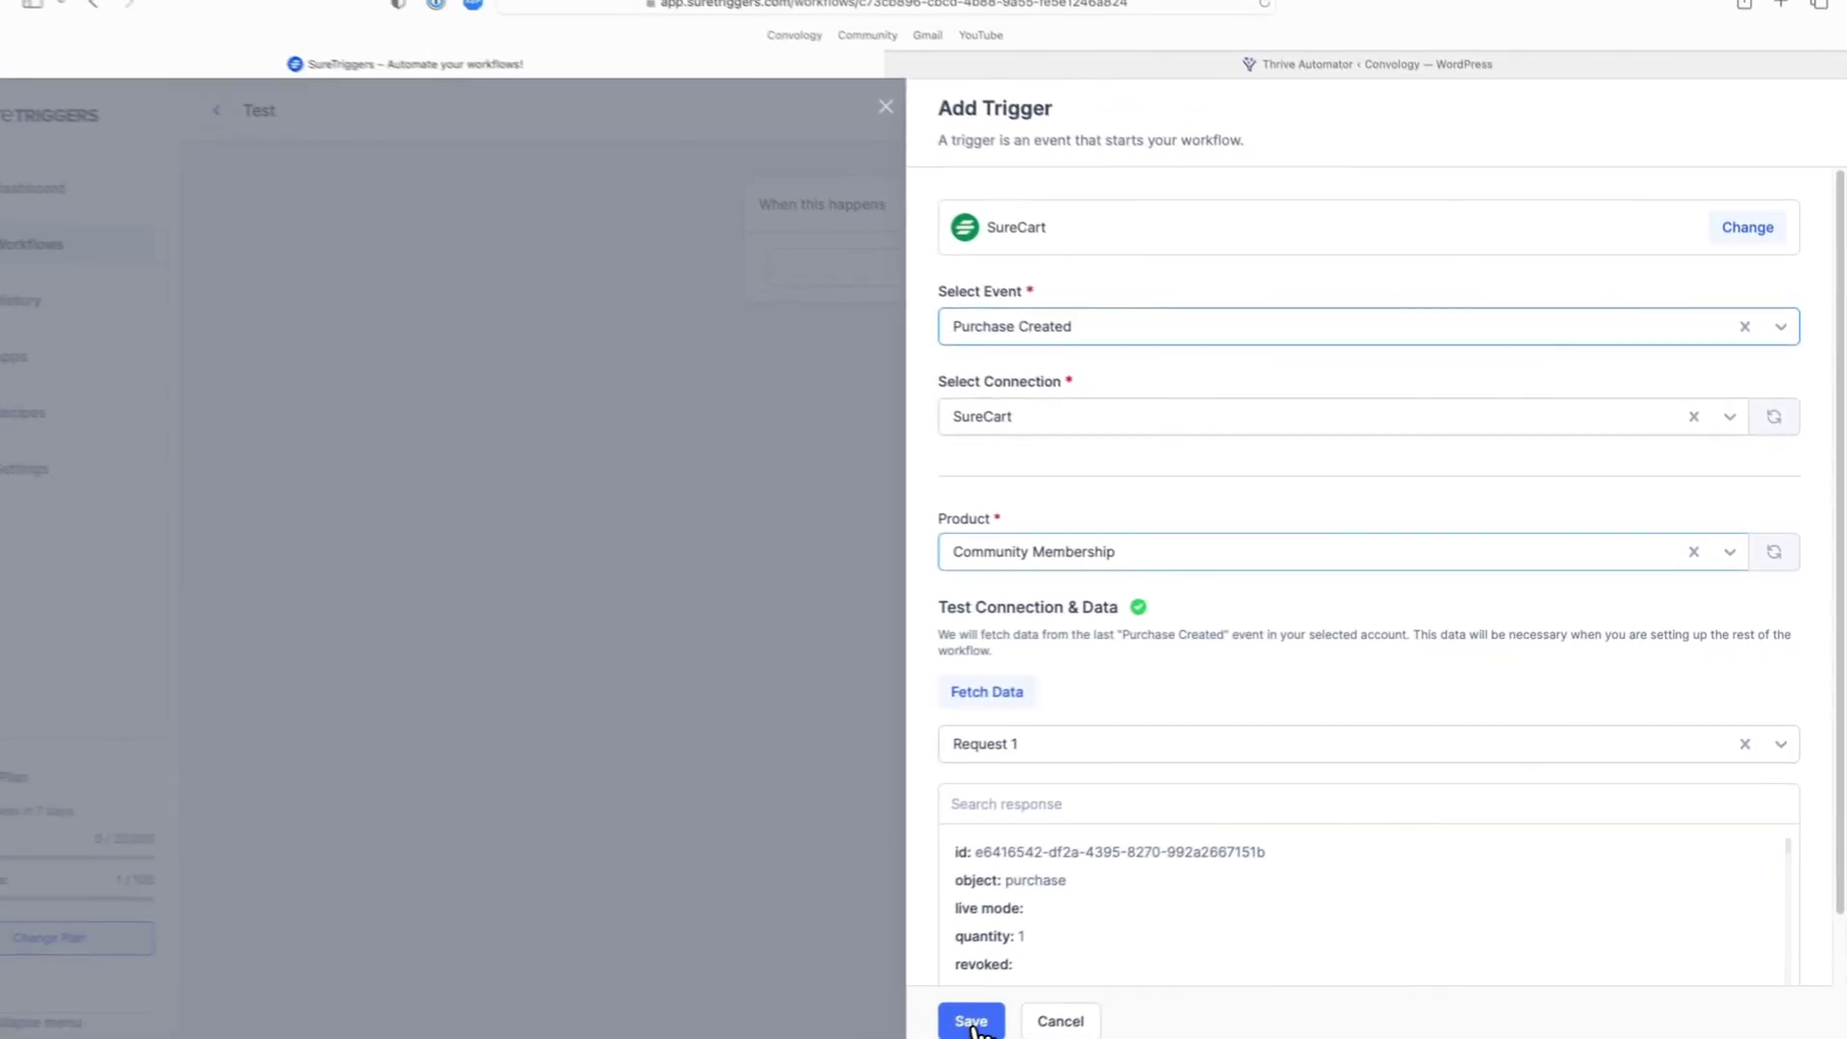
left_click(969, 1017)
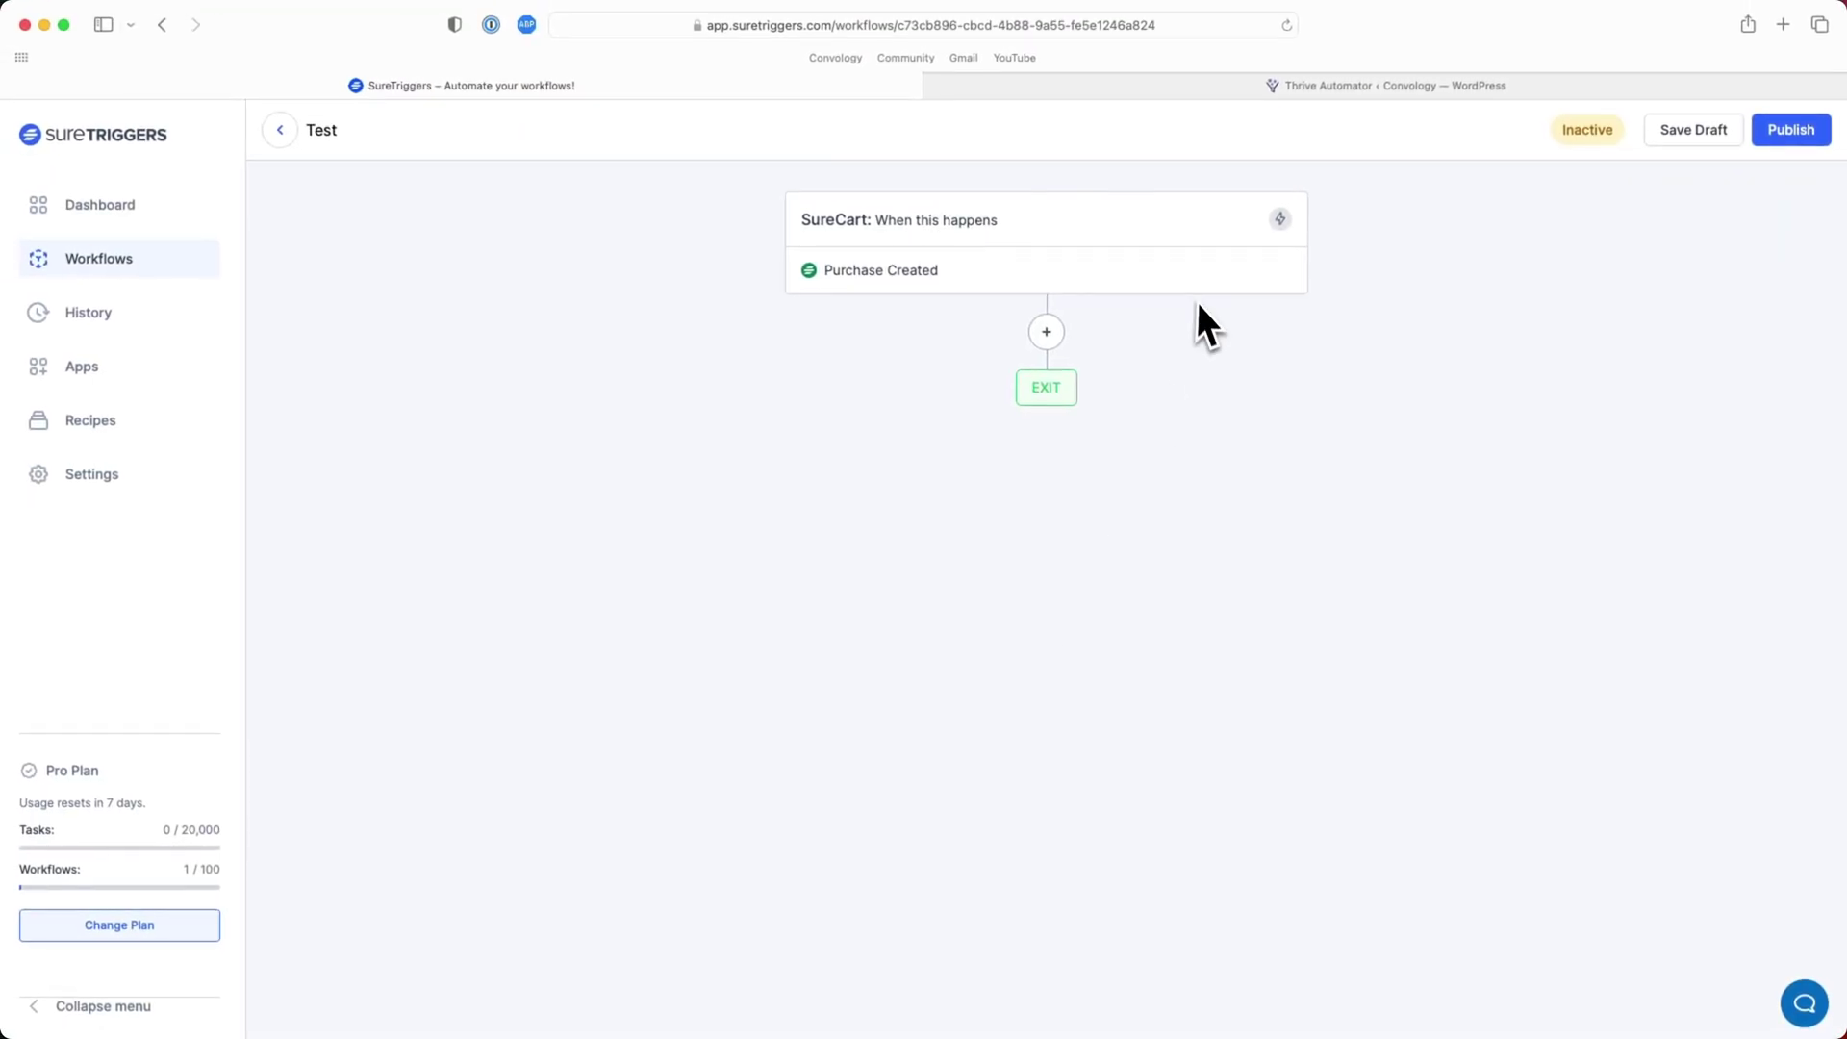
Step: Add an API Request action using the POST method and a JSON payload type
left_click(1054, 333)
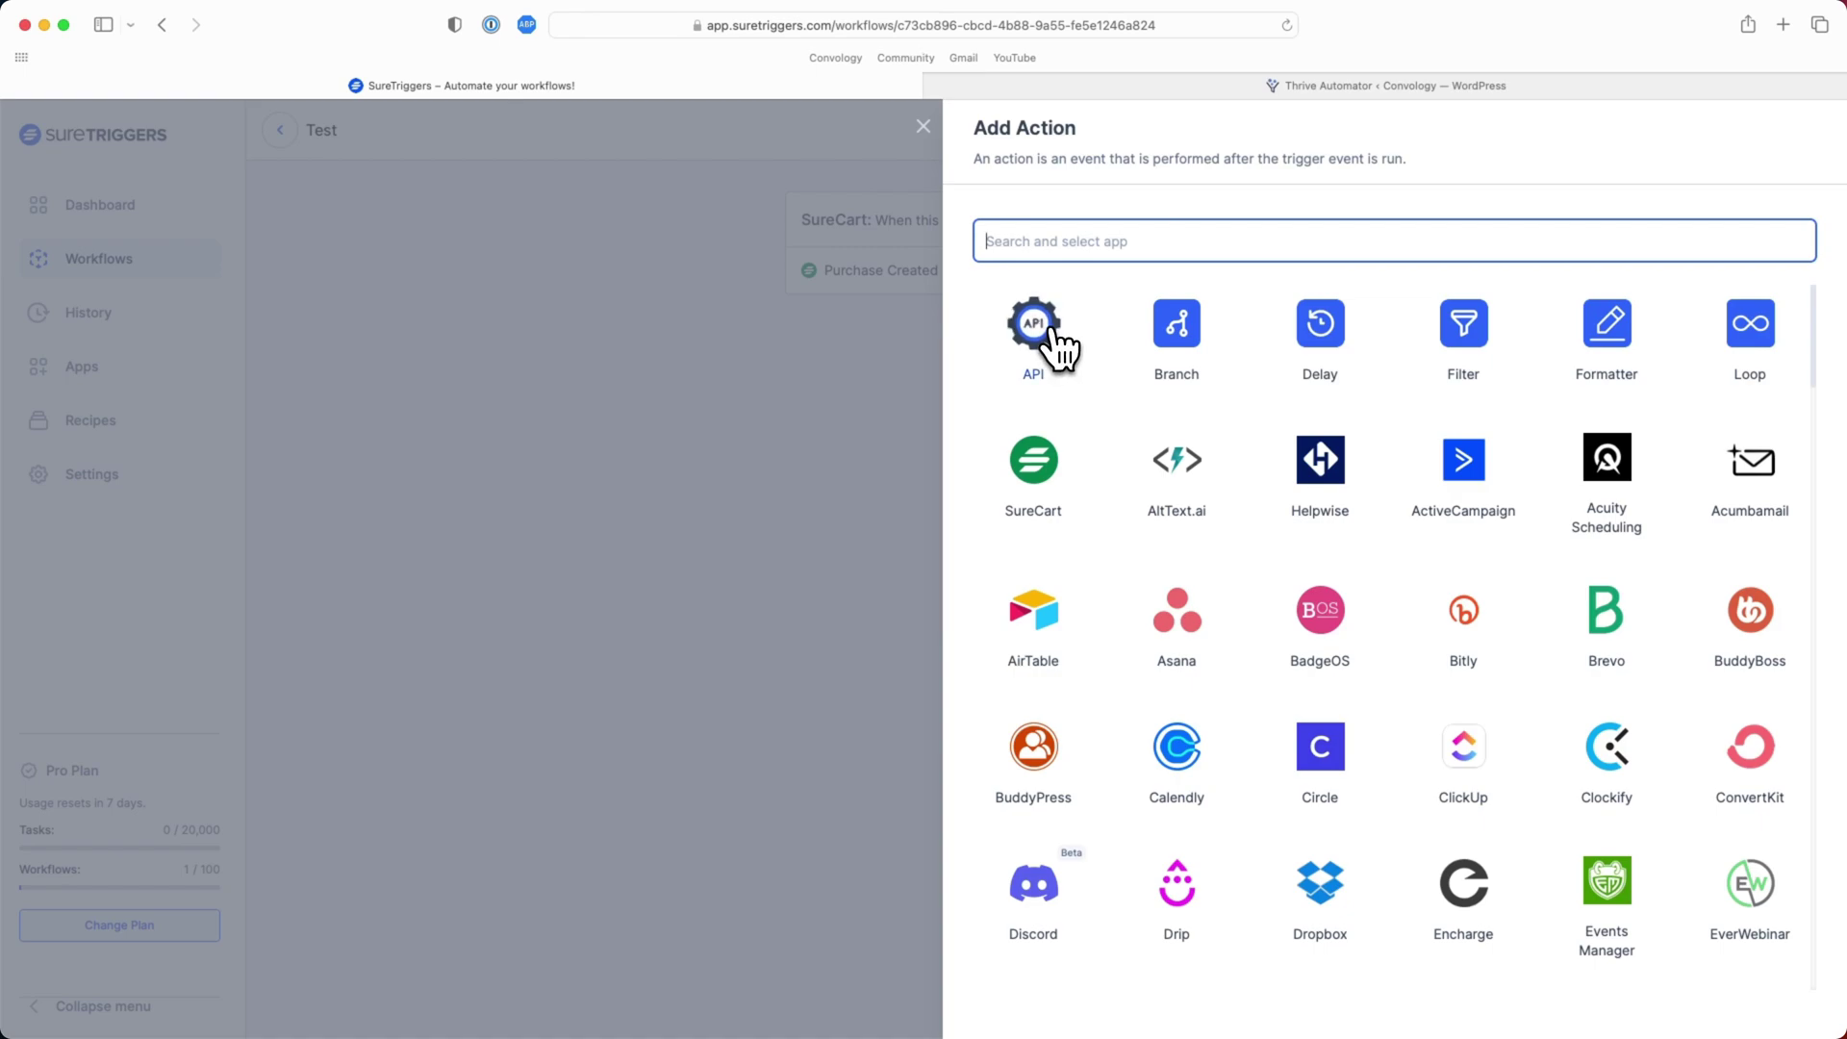
left_click(1041, 355)
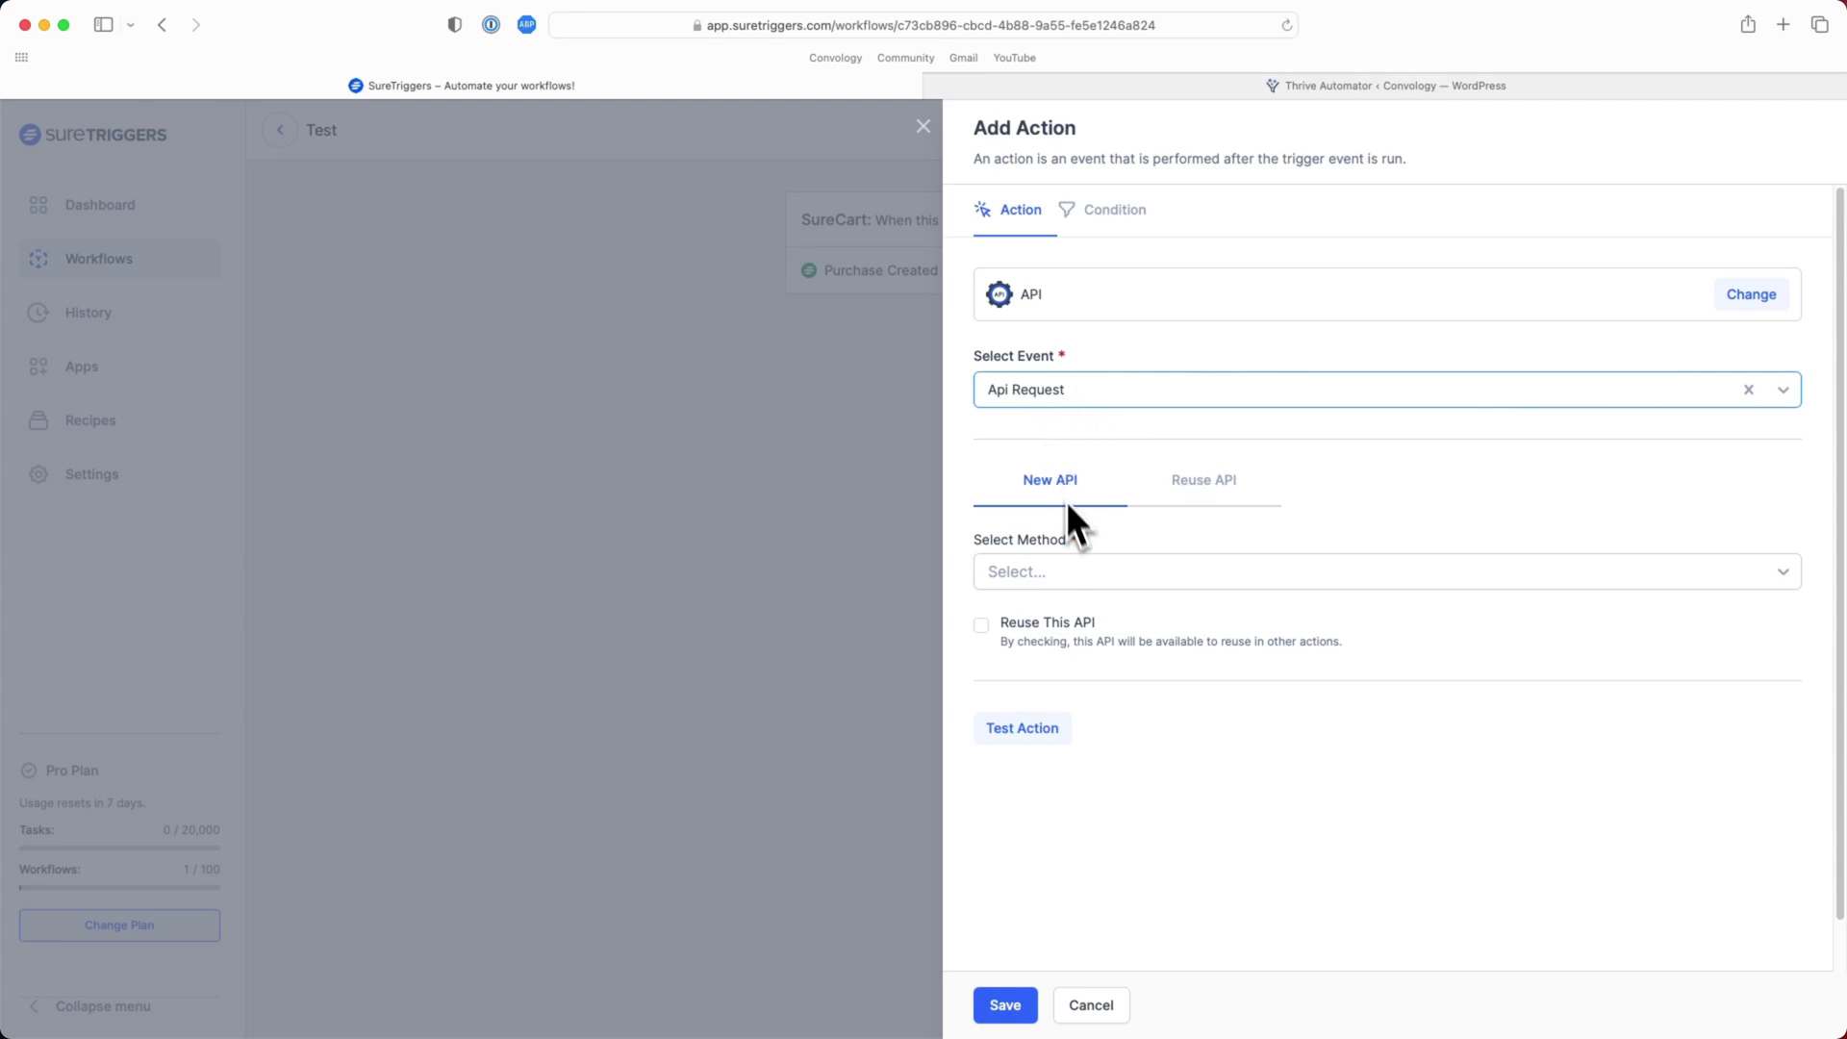
left_click(1049, 575)
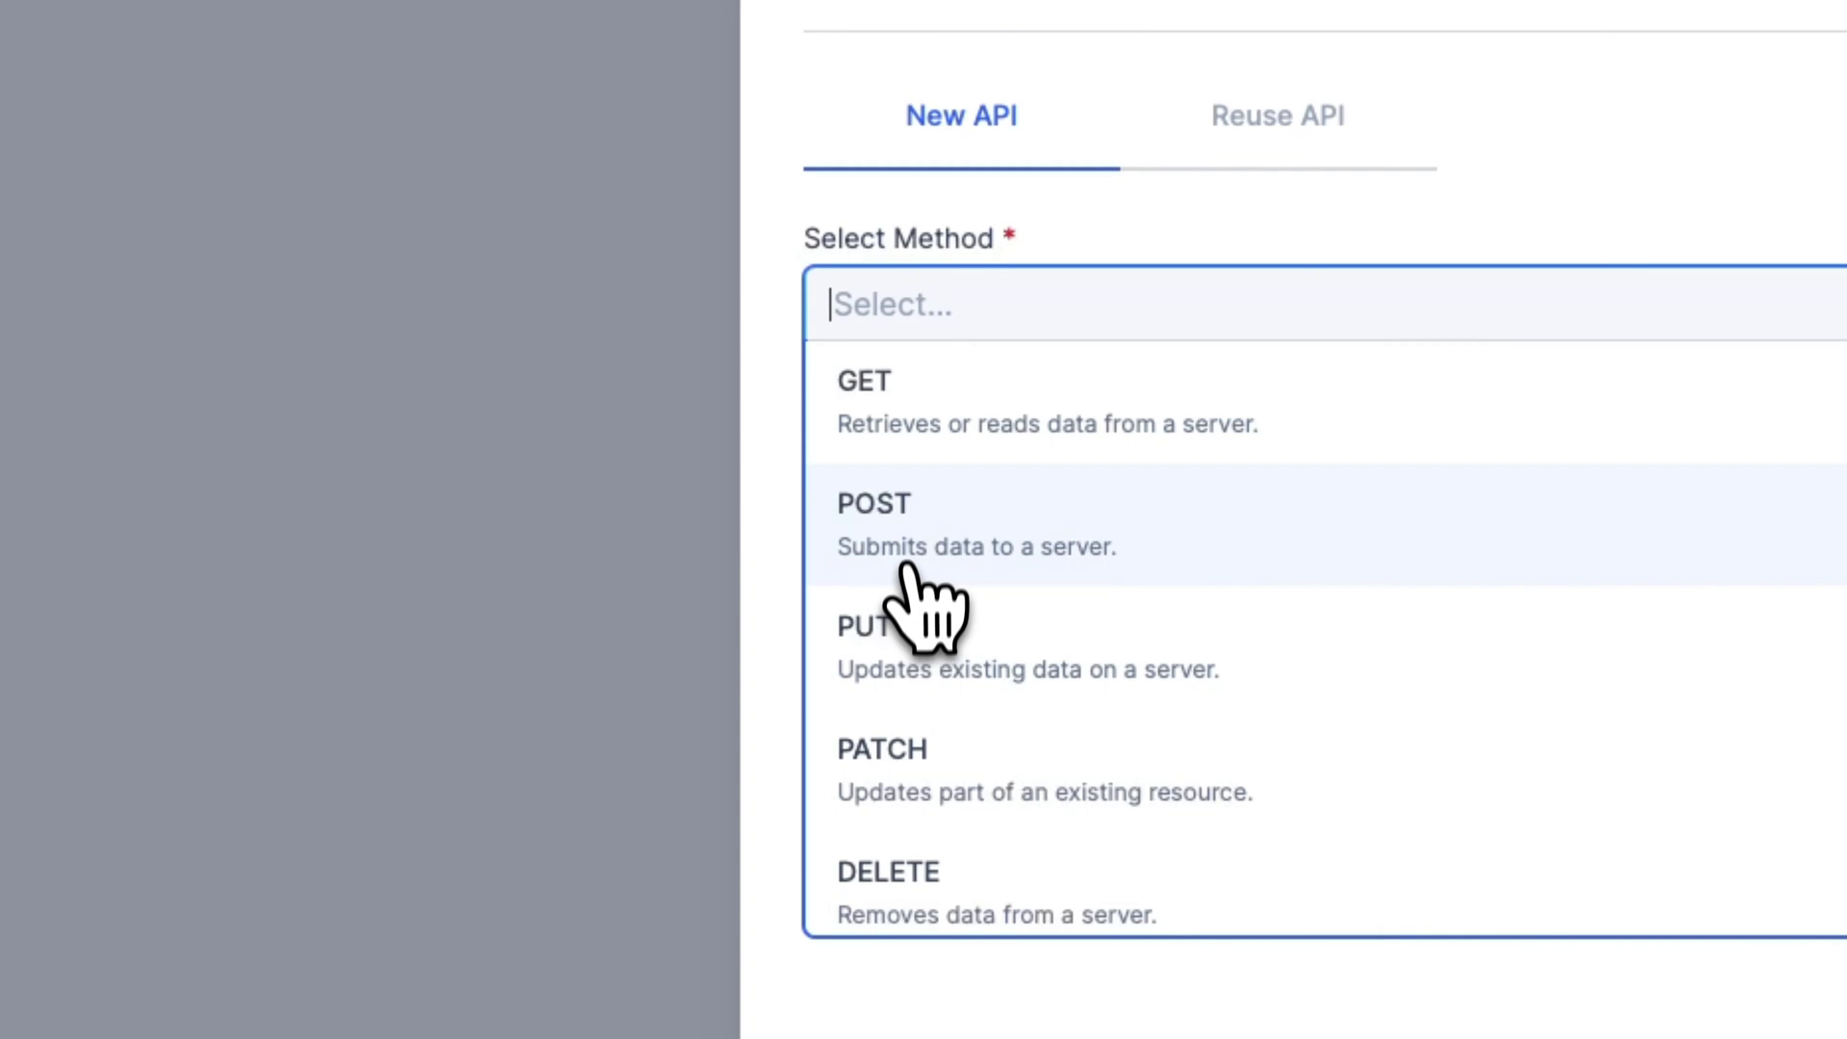
left_click(926, 525)
left_click(928, 486)
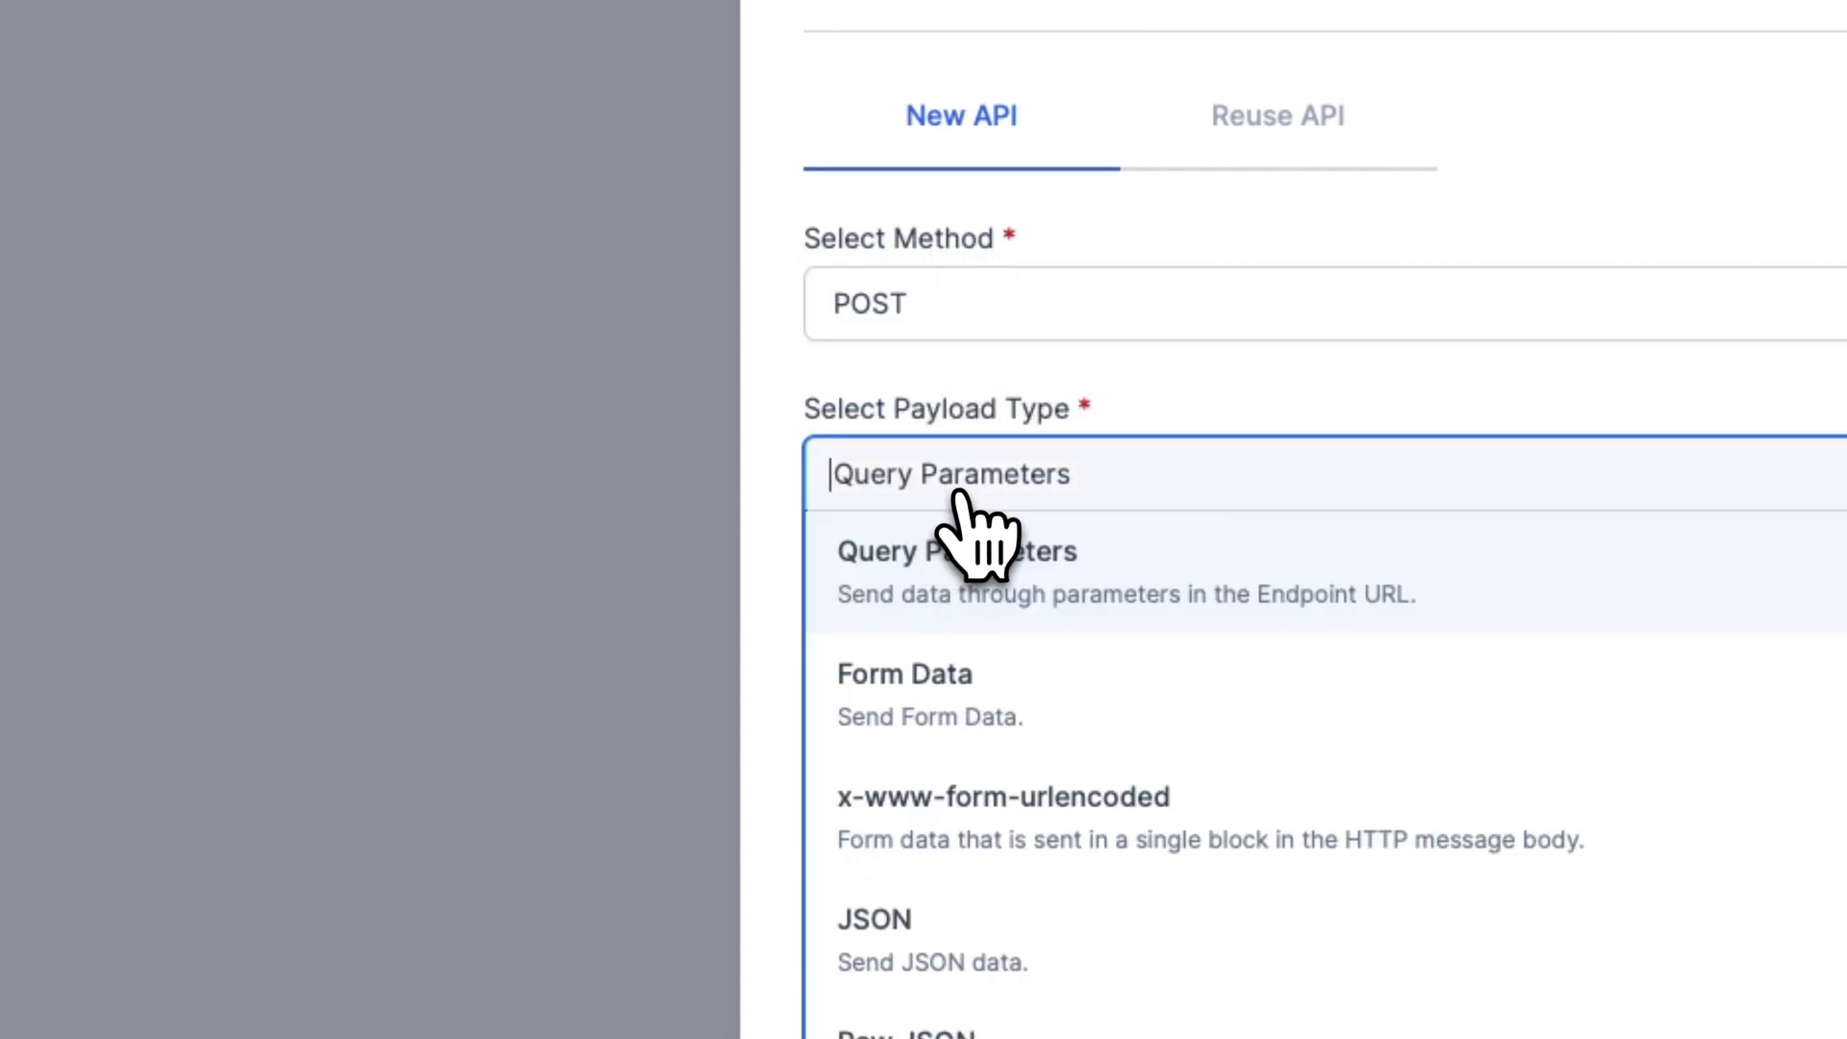
left_click(938, 952)
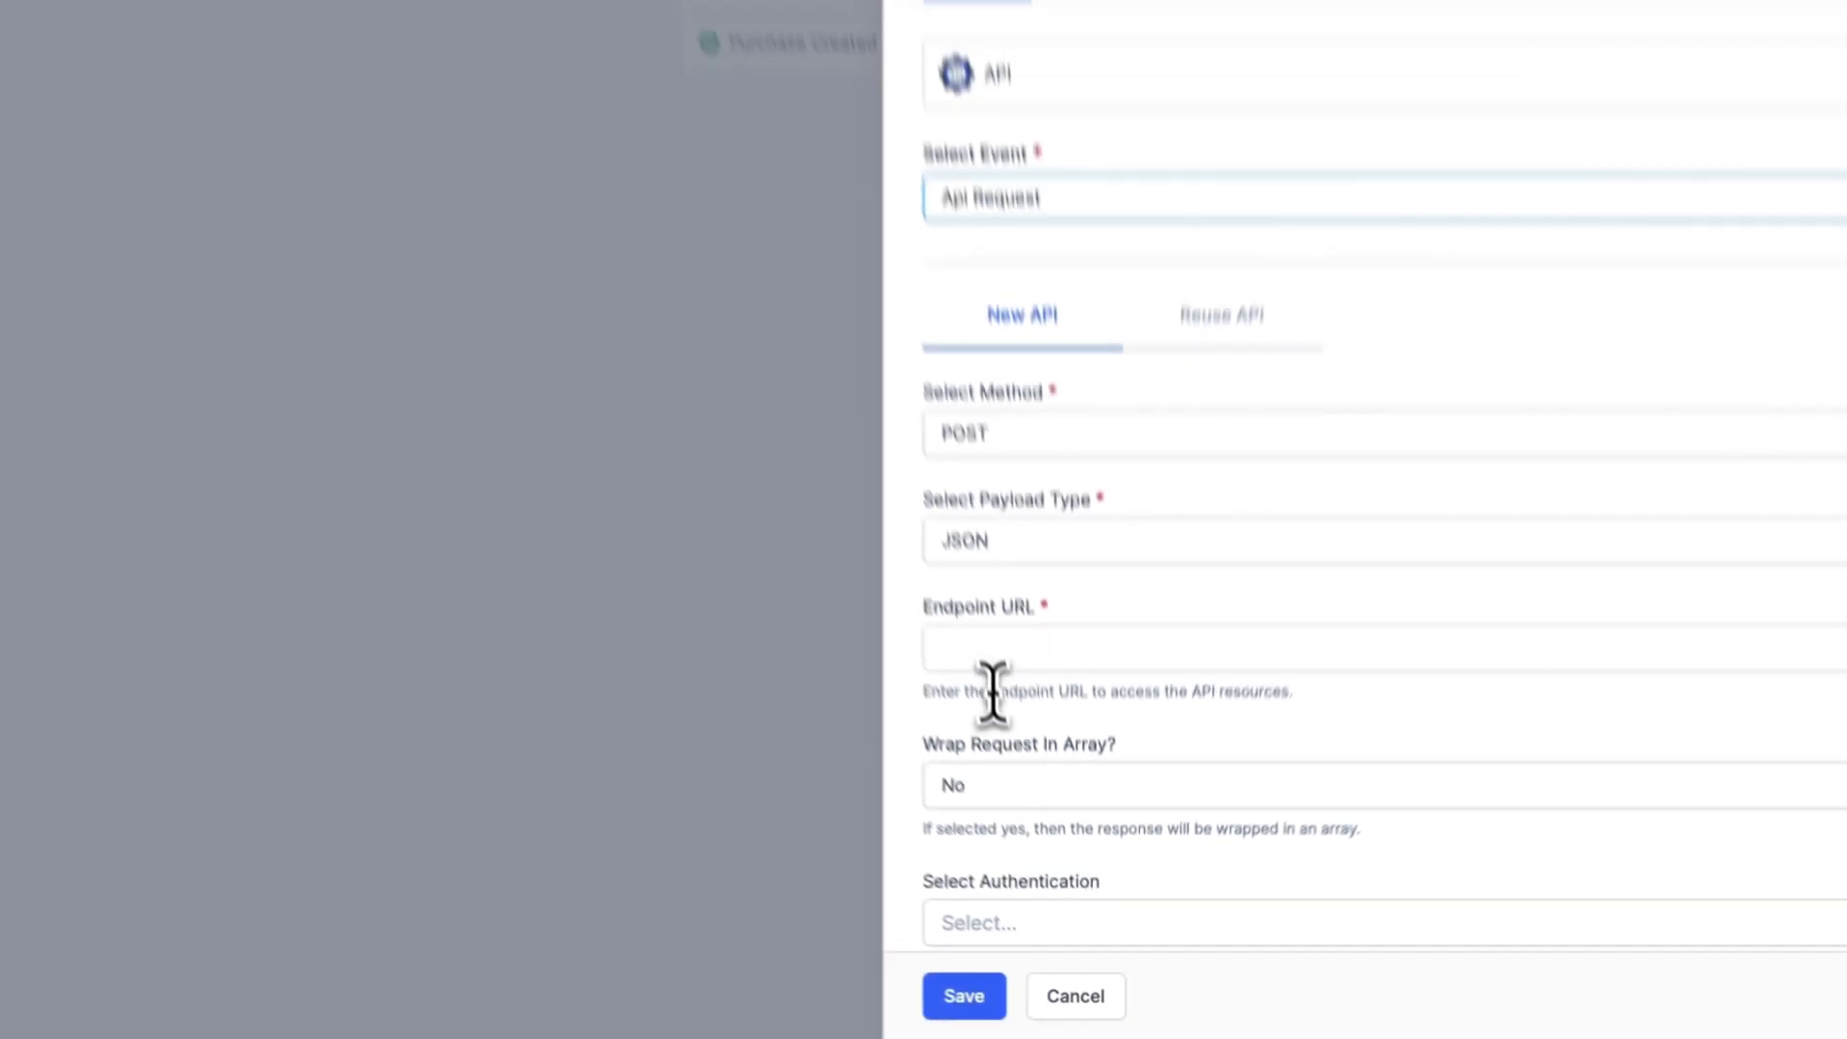
left_click(991, 649)
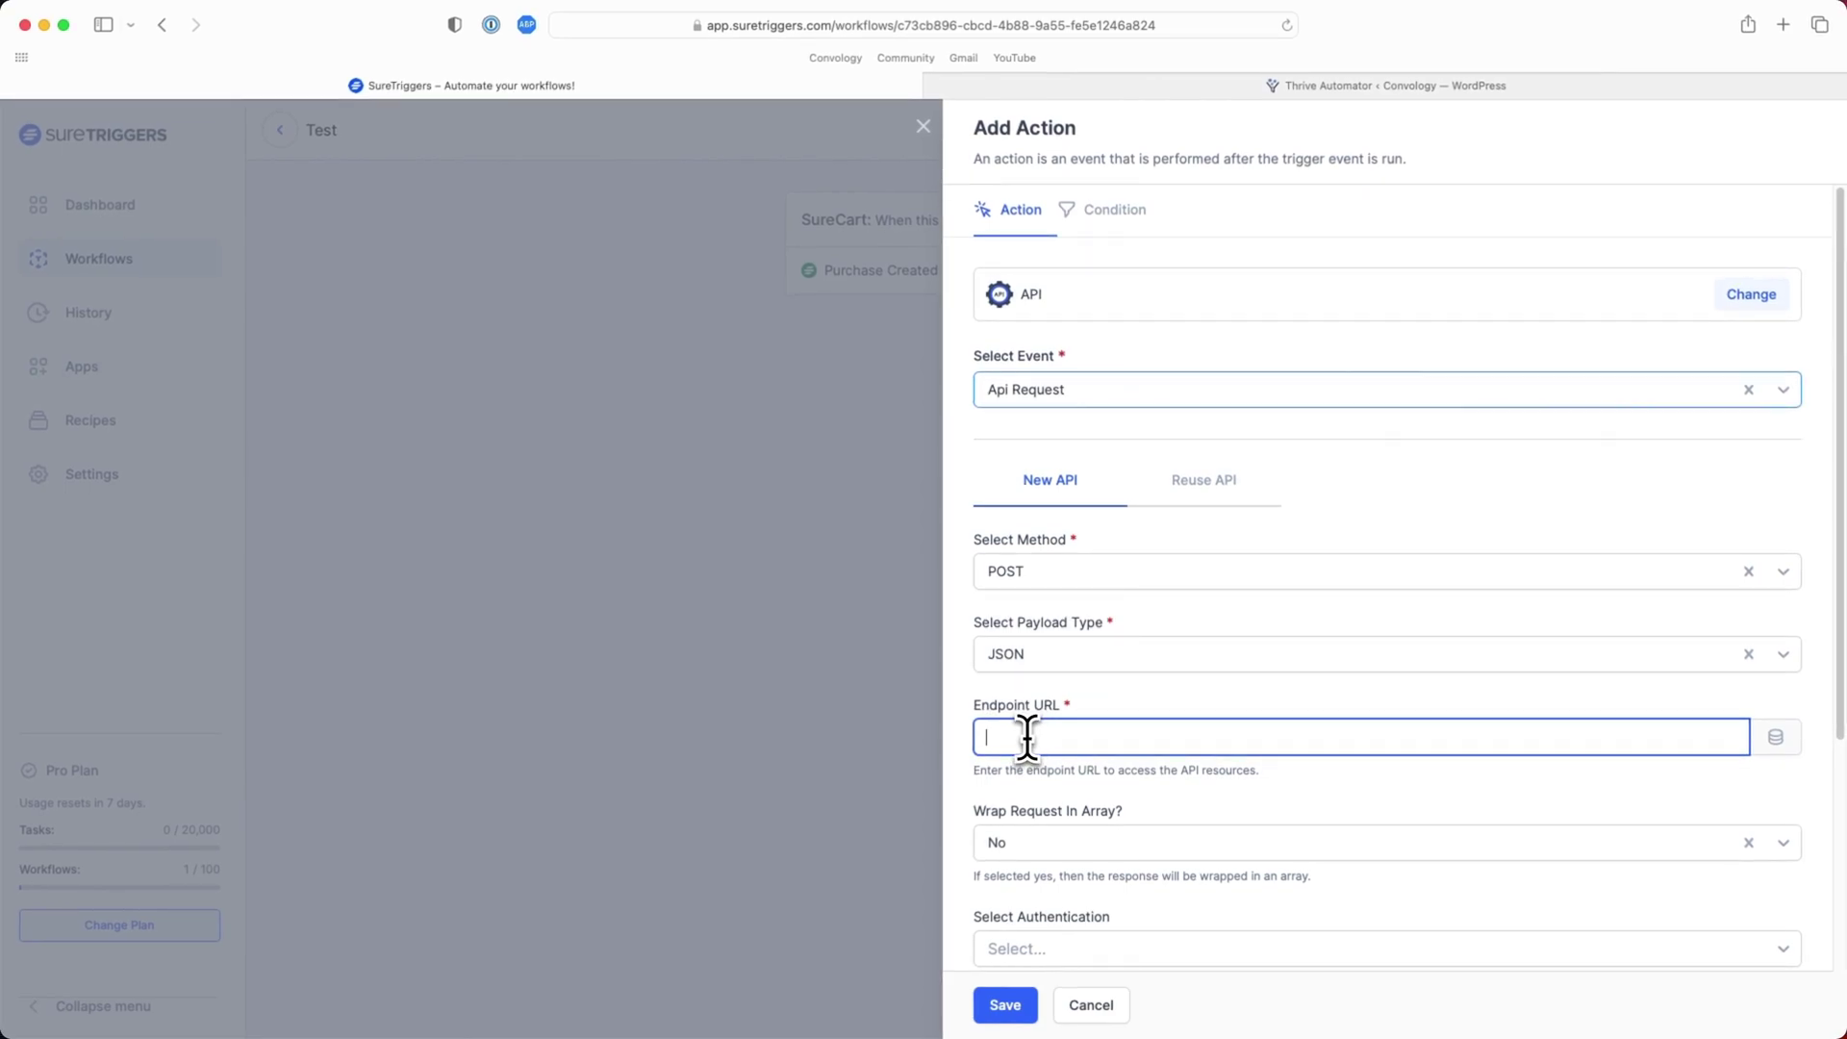
Step: Make Incoming webhook the Thrive Automator trigger and copy its webhook URL back to SureTriggers
left_click(1347, 85)
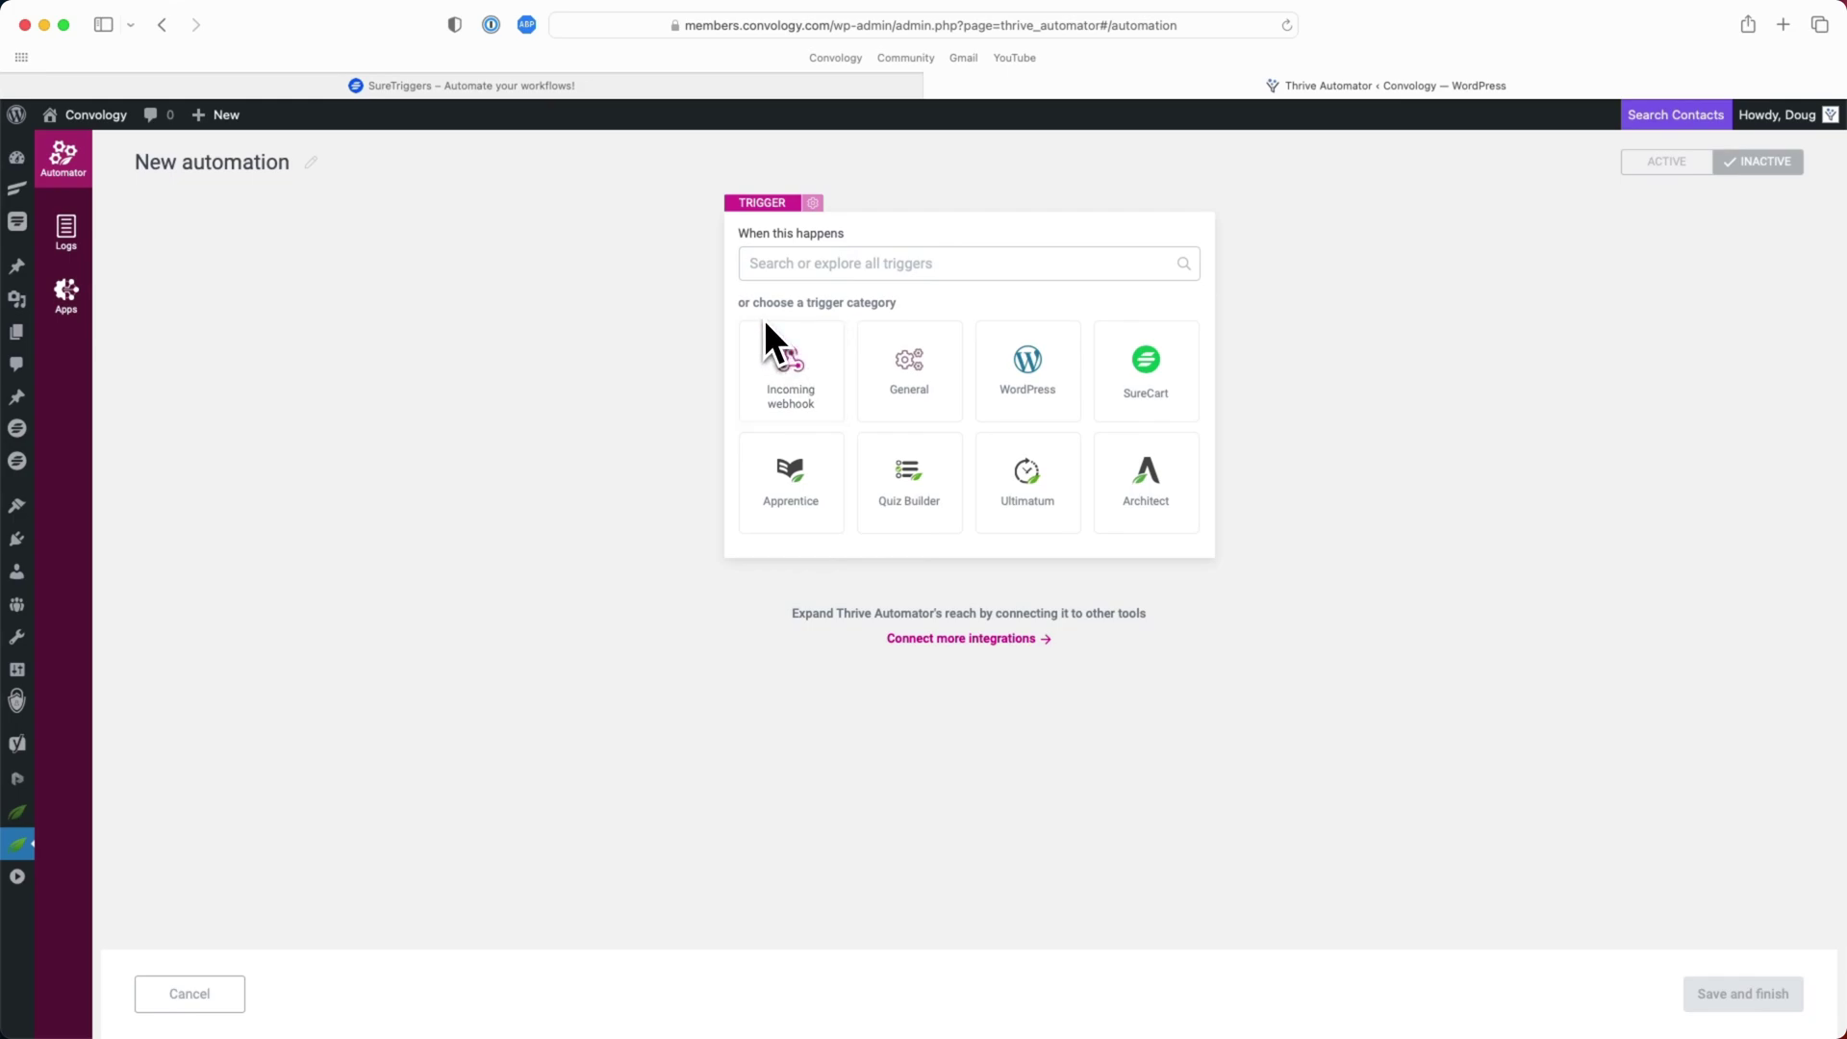
left_click(808, 394)
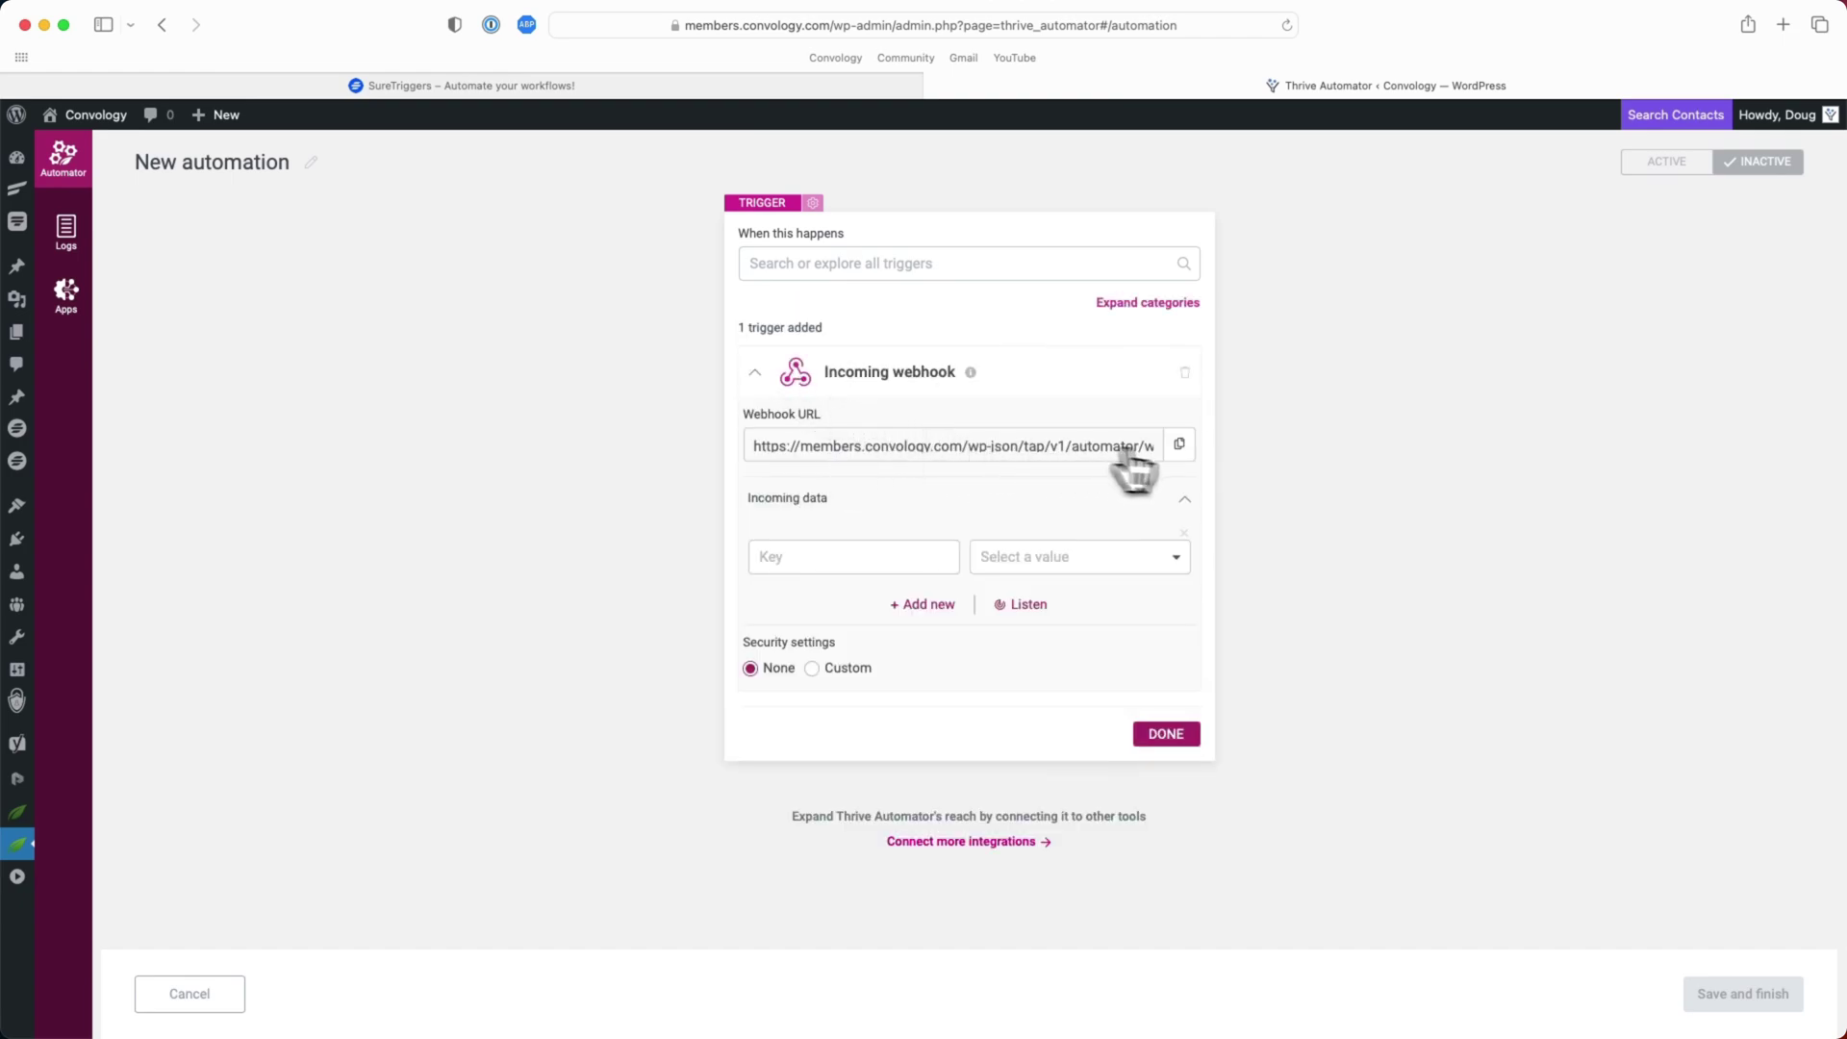
left_click(1179, 447)
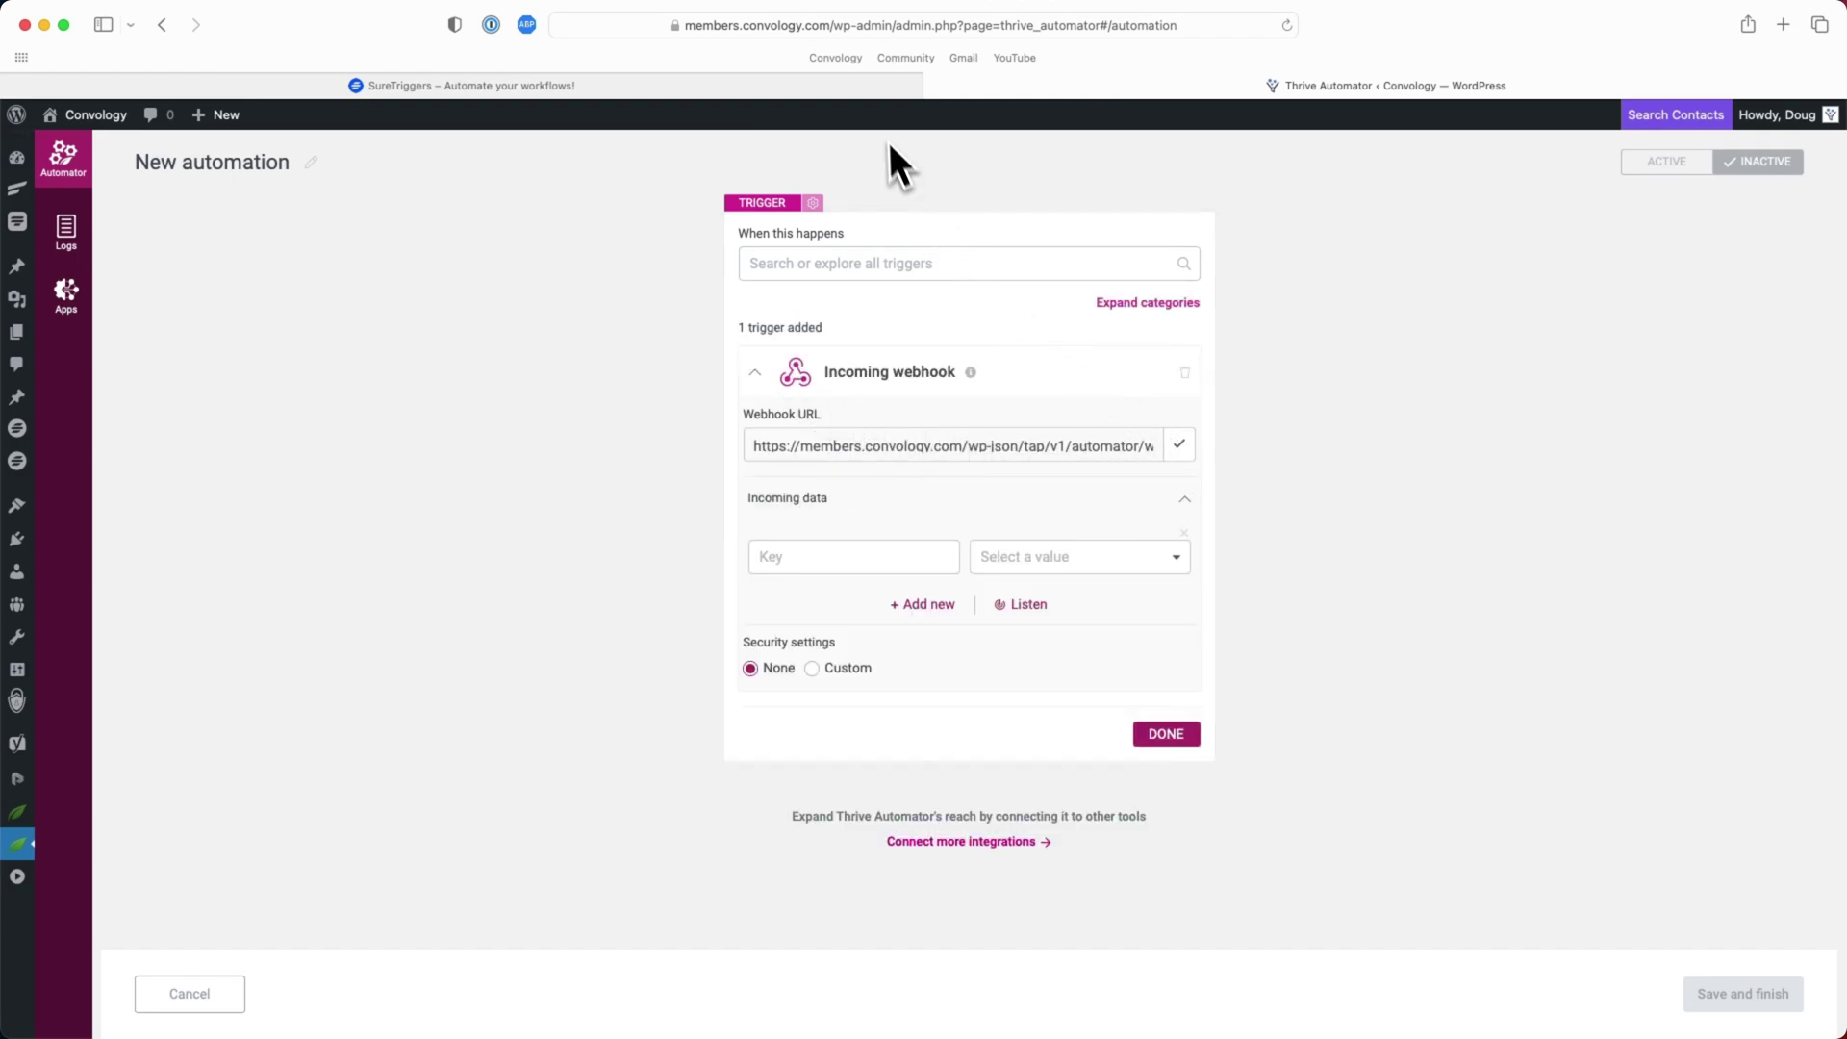
left_click(878, 87)
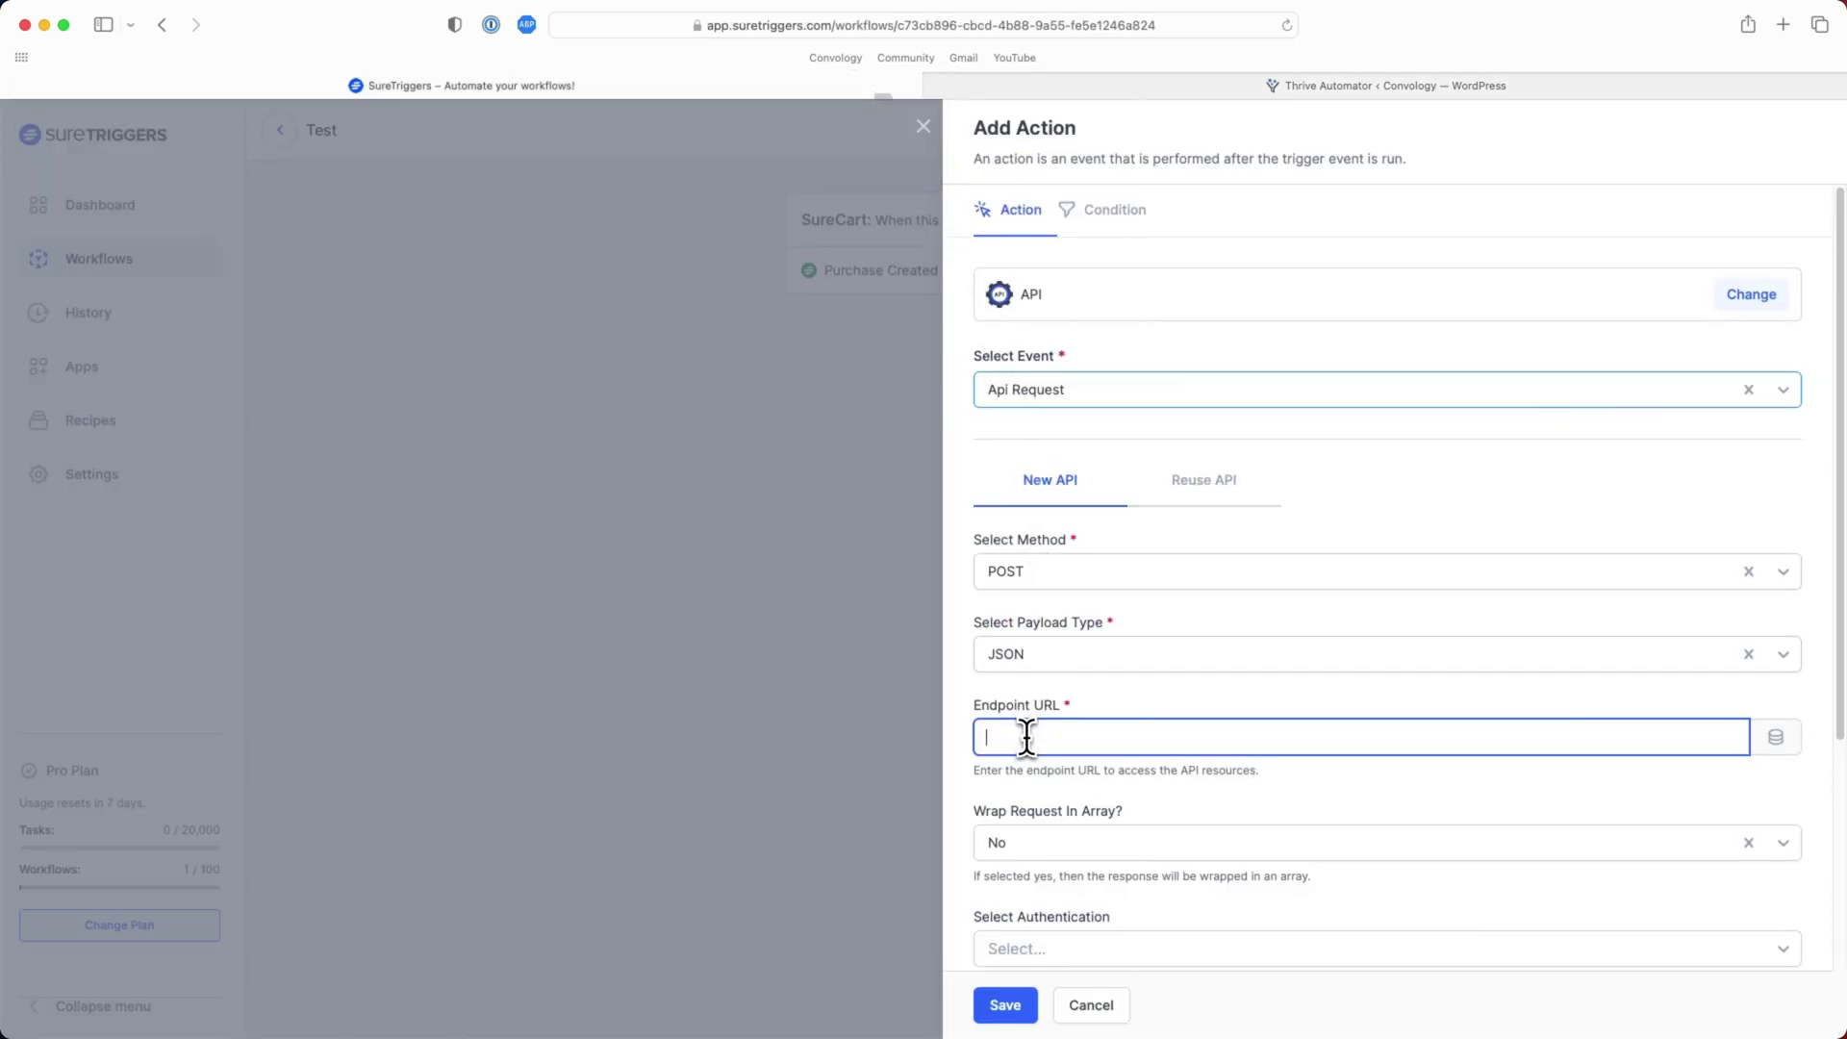
Step: Paste the webhook URL as the Endpoint URL and add a parameter with key email
key("super+v")
scroll(1069, 708, "down", 5)
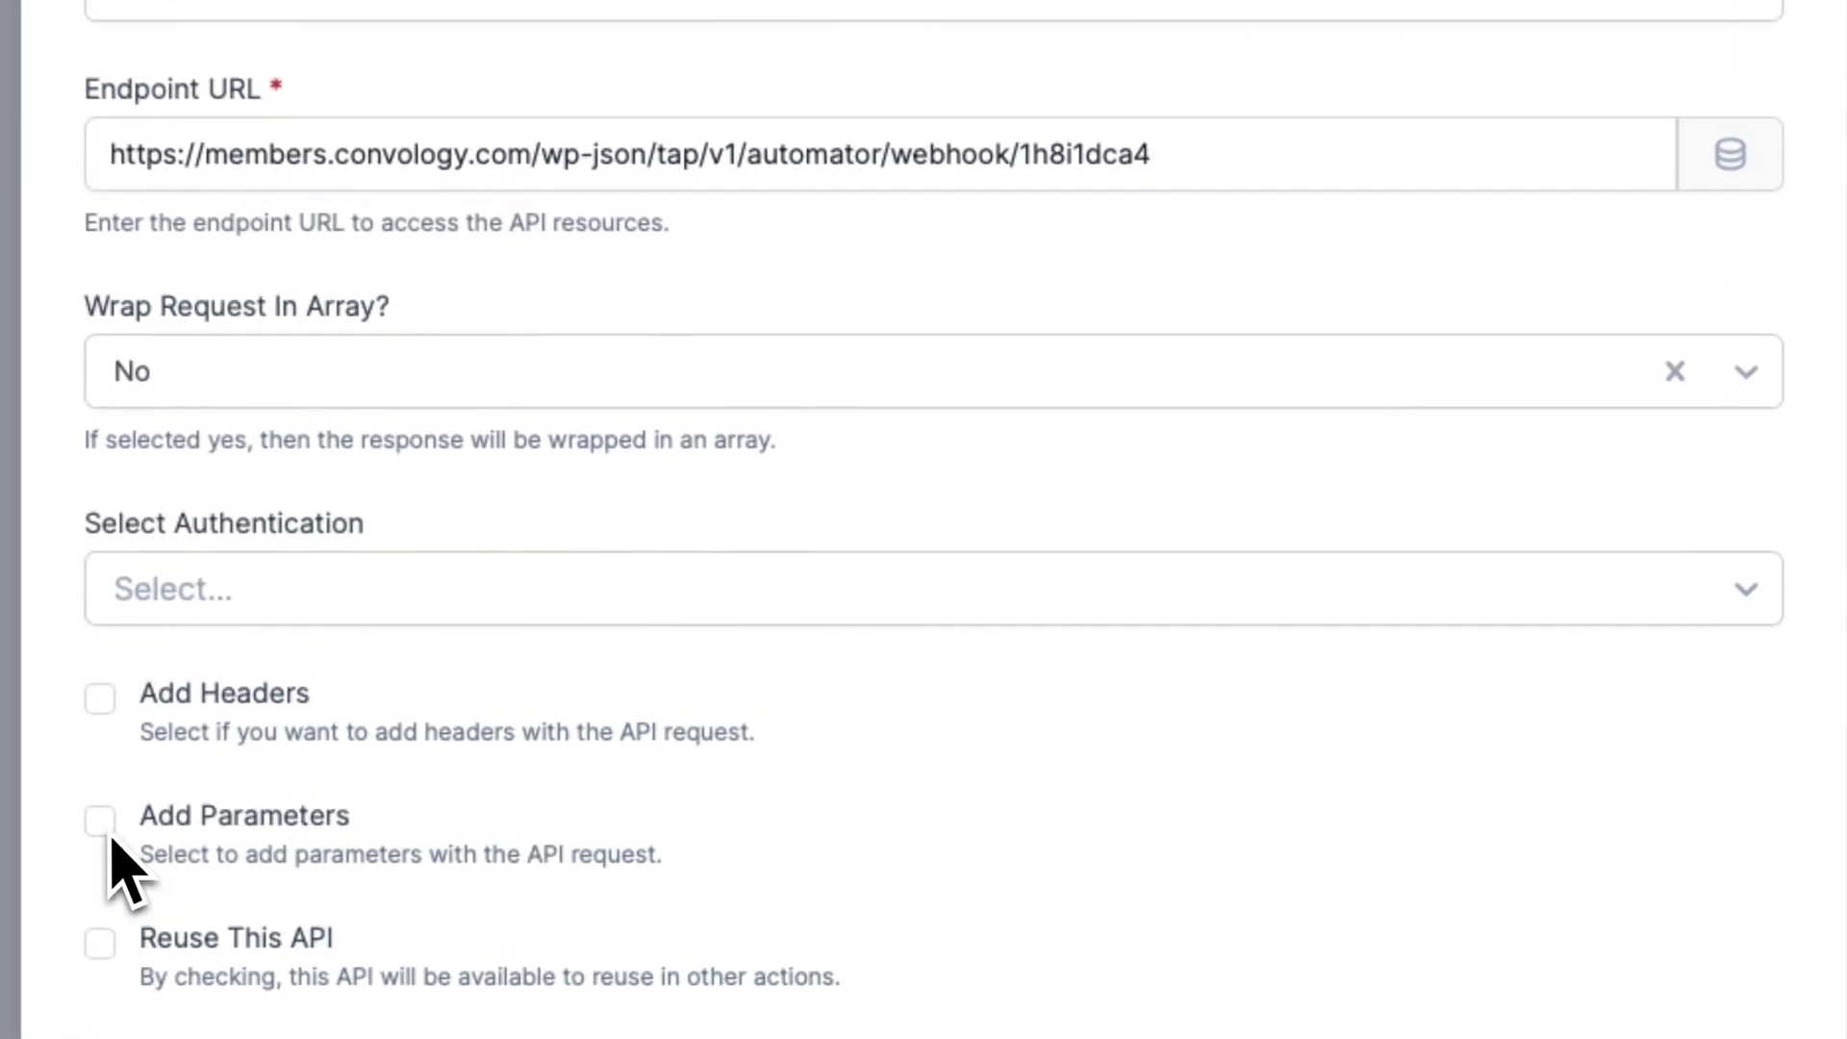
left_click(104, 825)
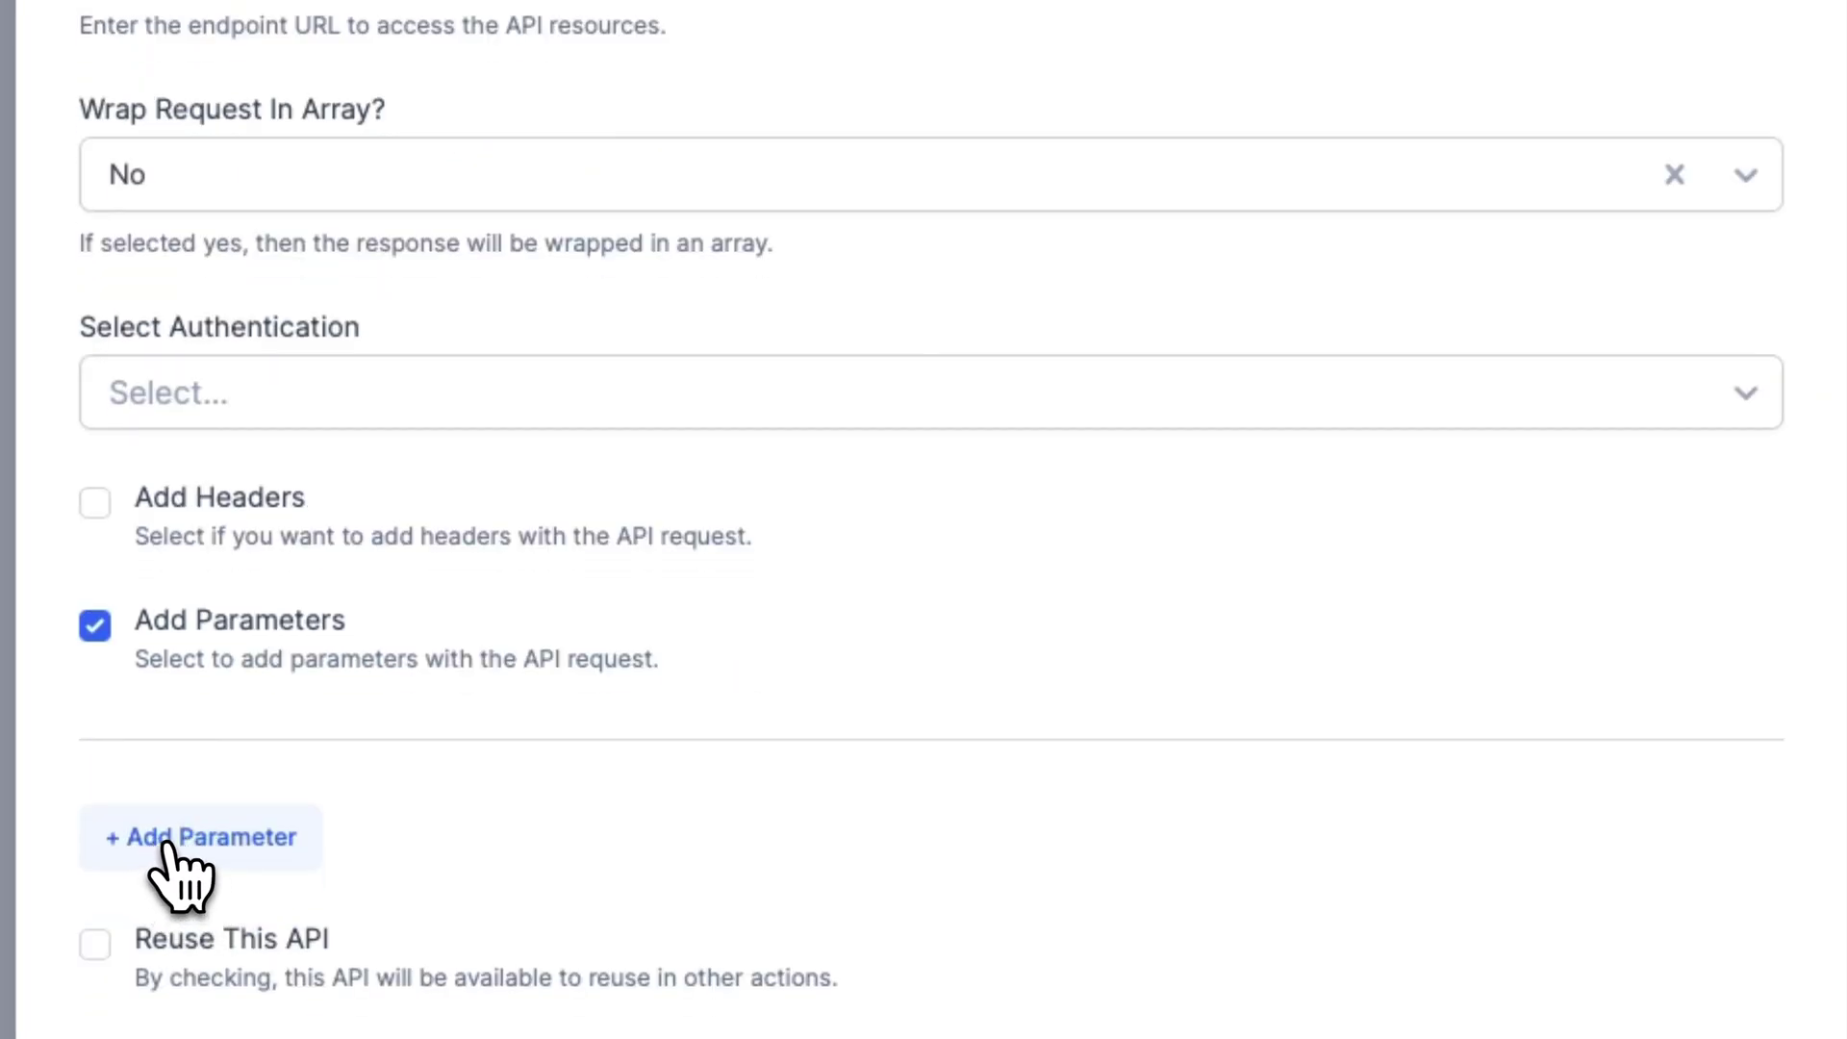
left_click(165, 847)
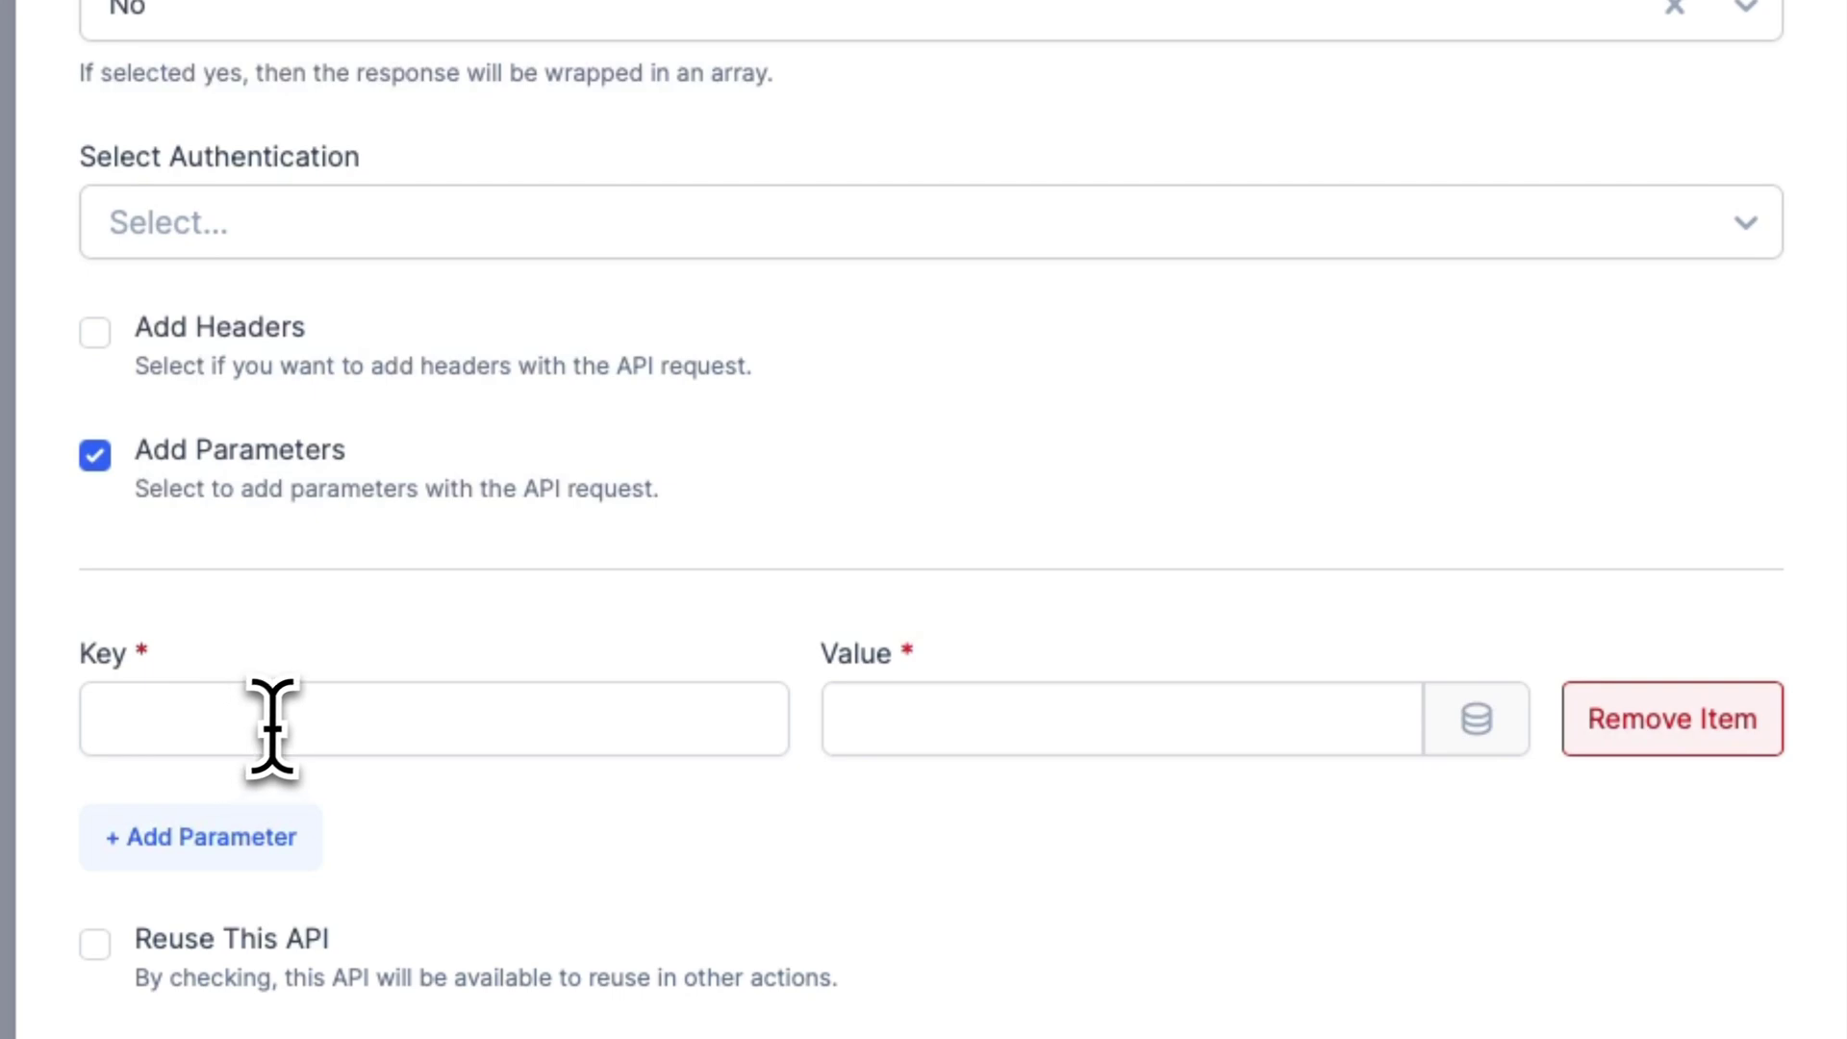
left_click(272, 728)
type("ema")
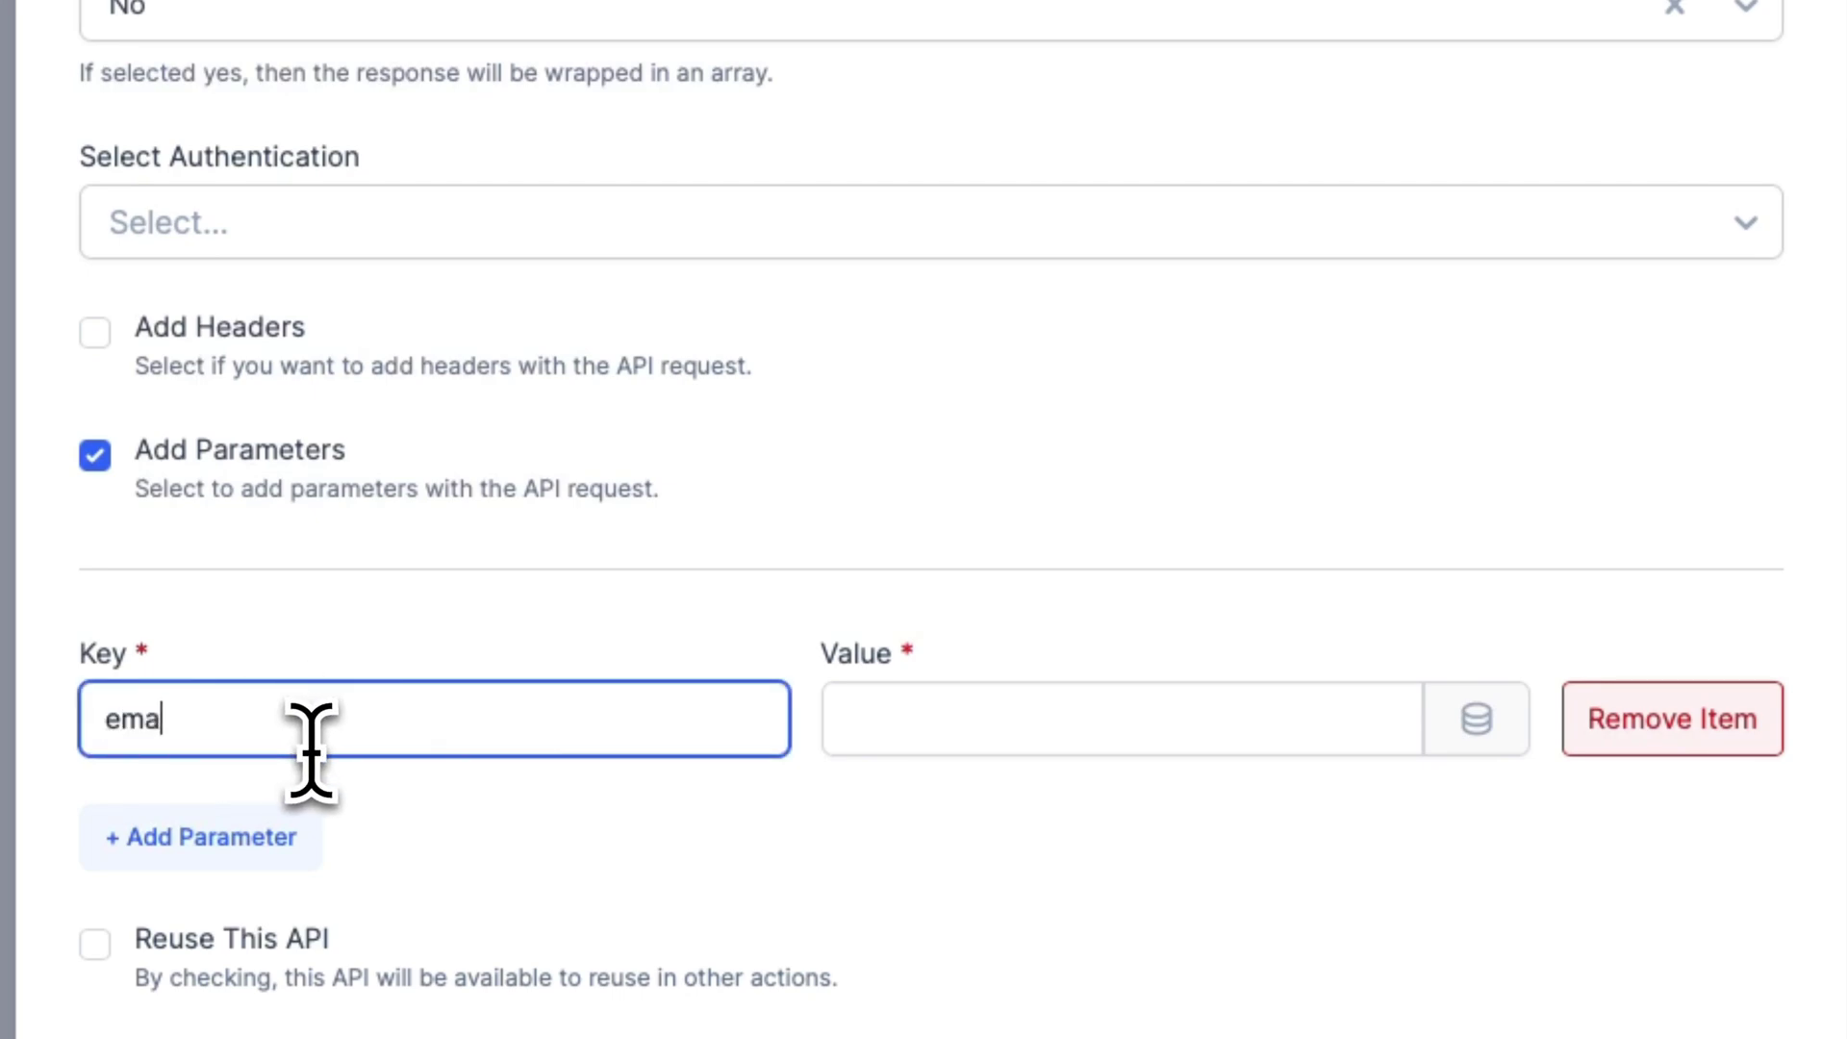
type("il")
left_click(919, 719)
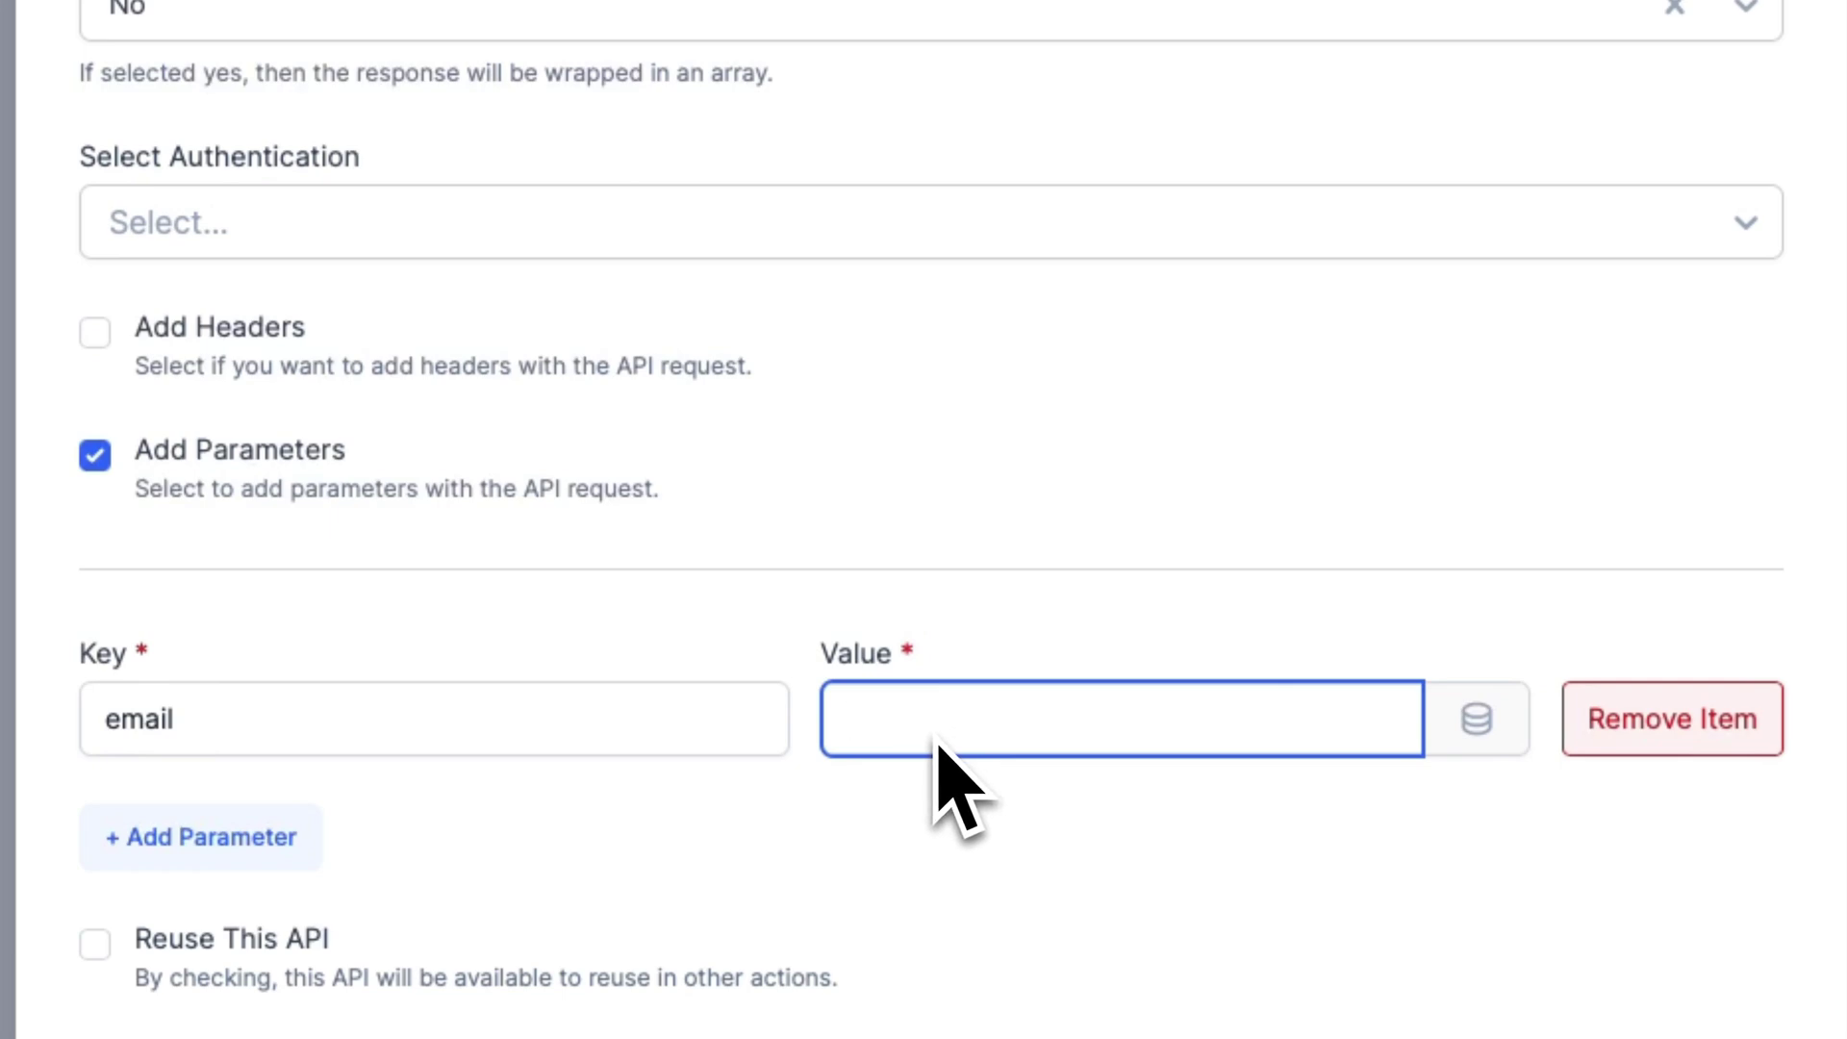
Step: Map the email parameter's value to the Purchase Created field {customer.email}
type("@")
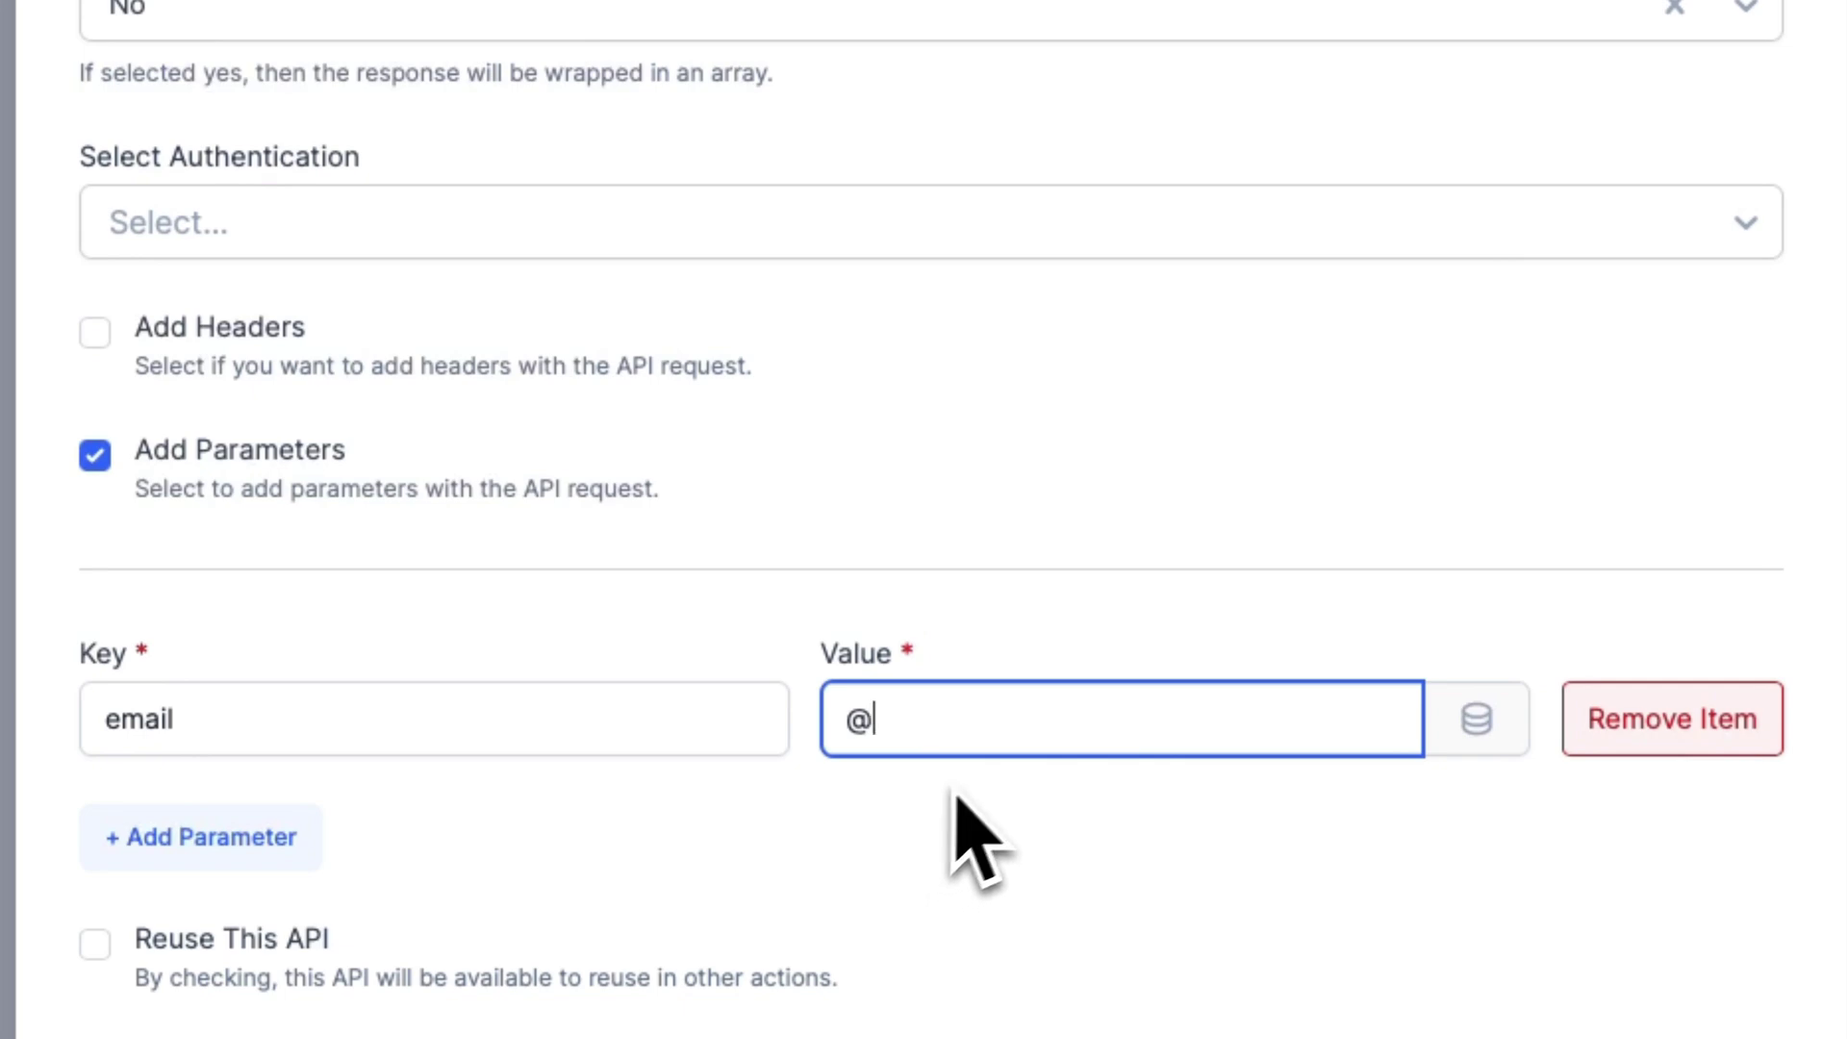
key("BackSpace")
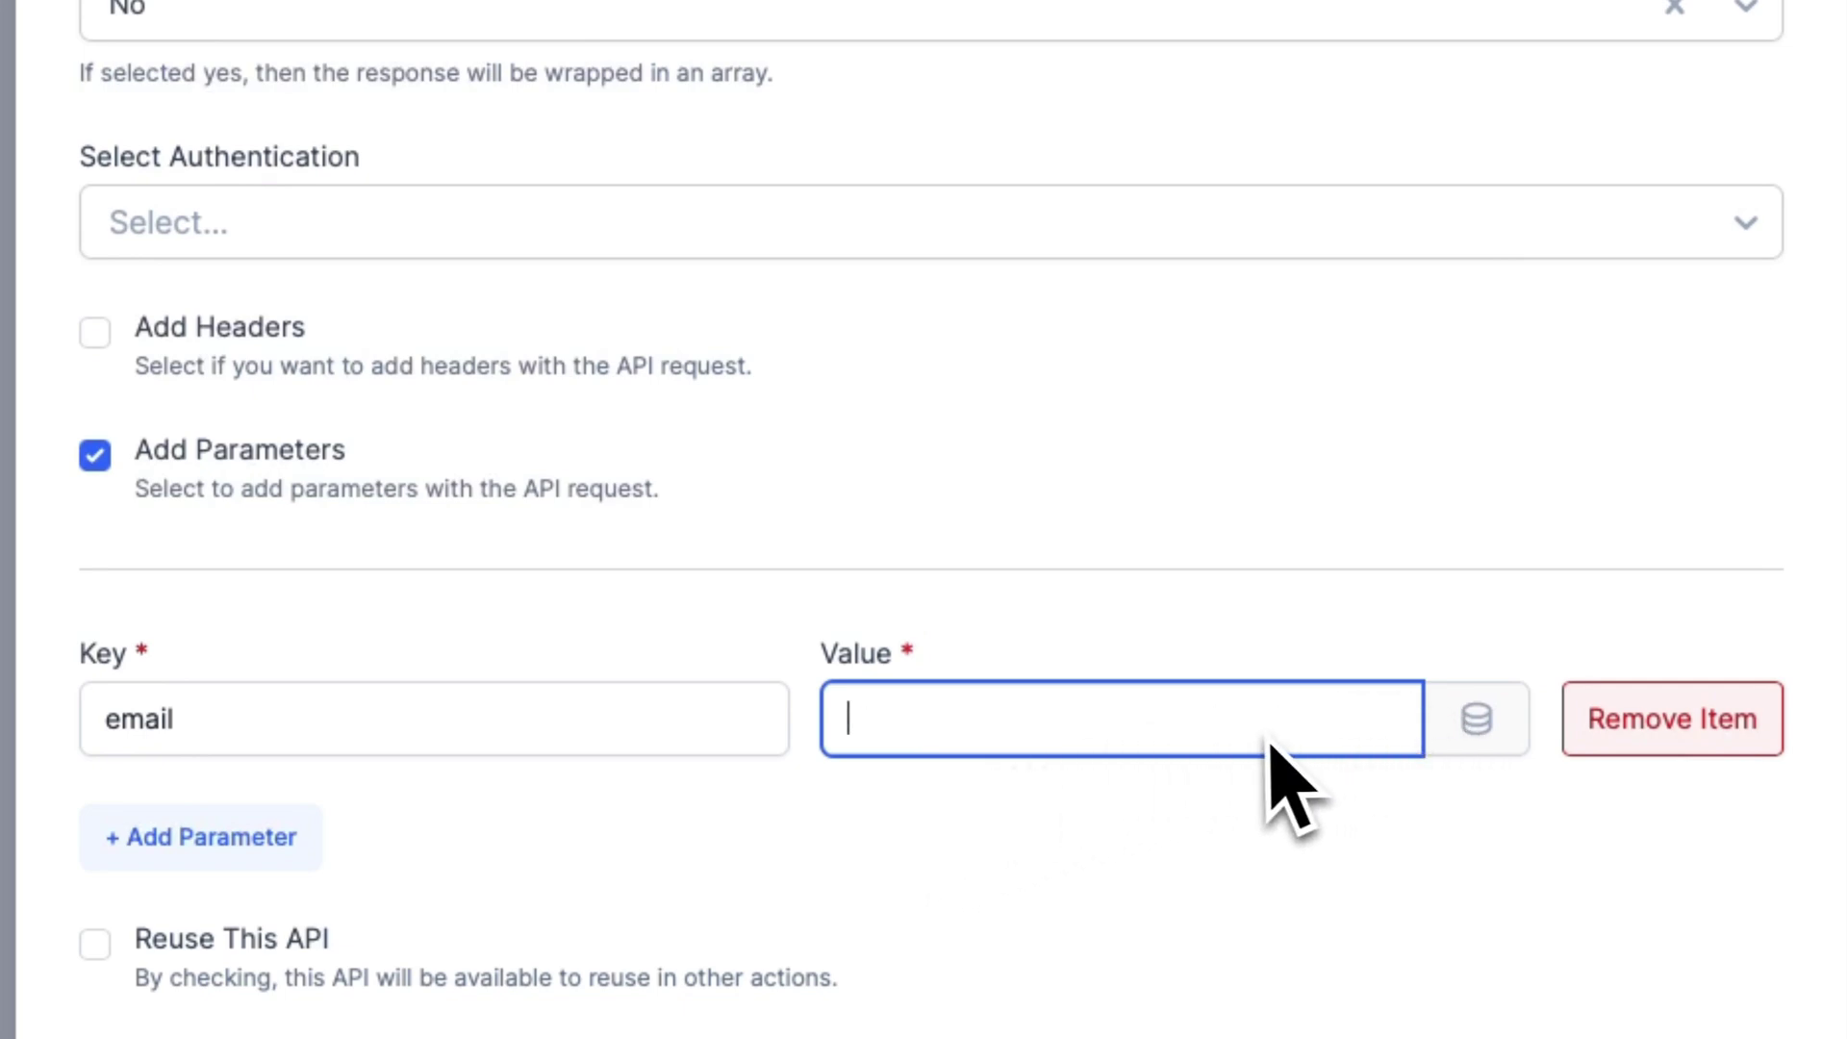
left_click(1481, 733)
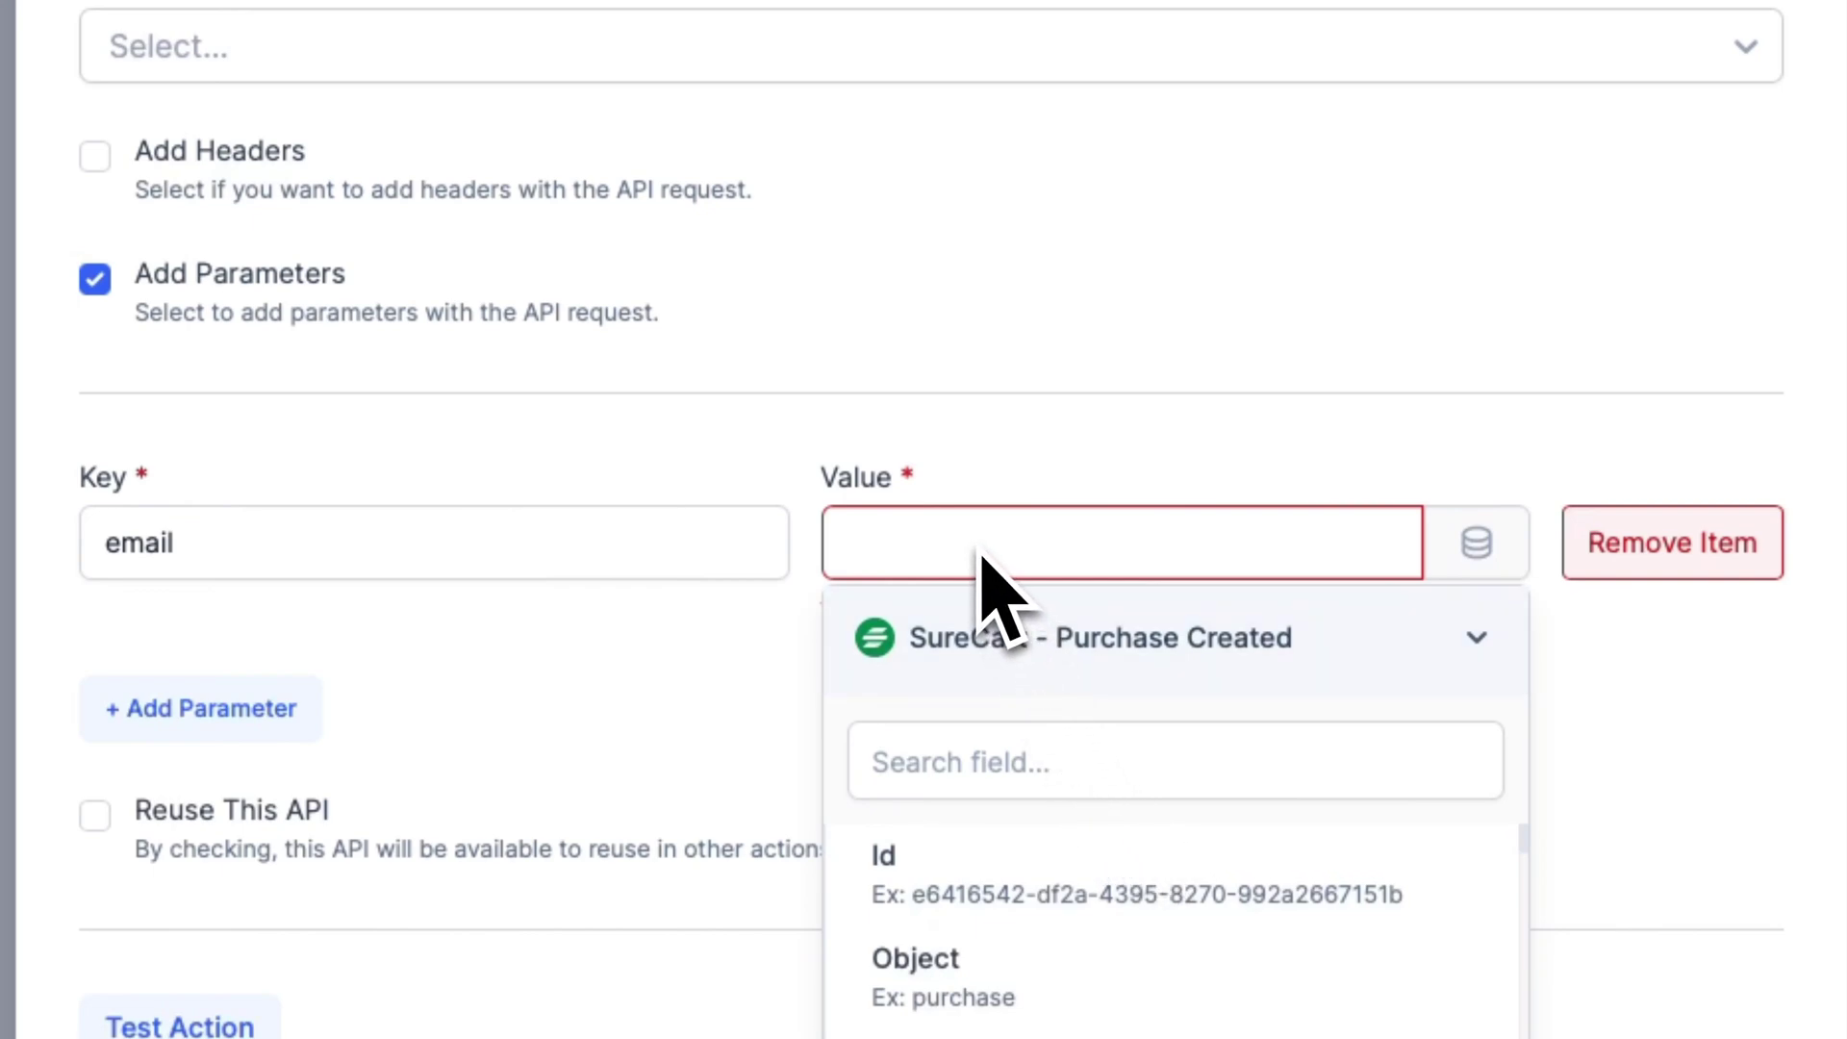
left_click(986, 770)
left_click(945, 870)
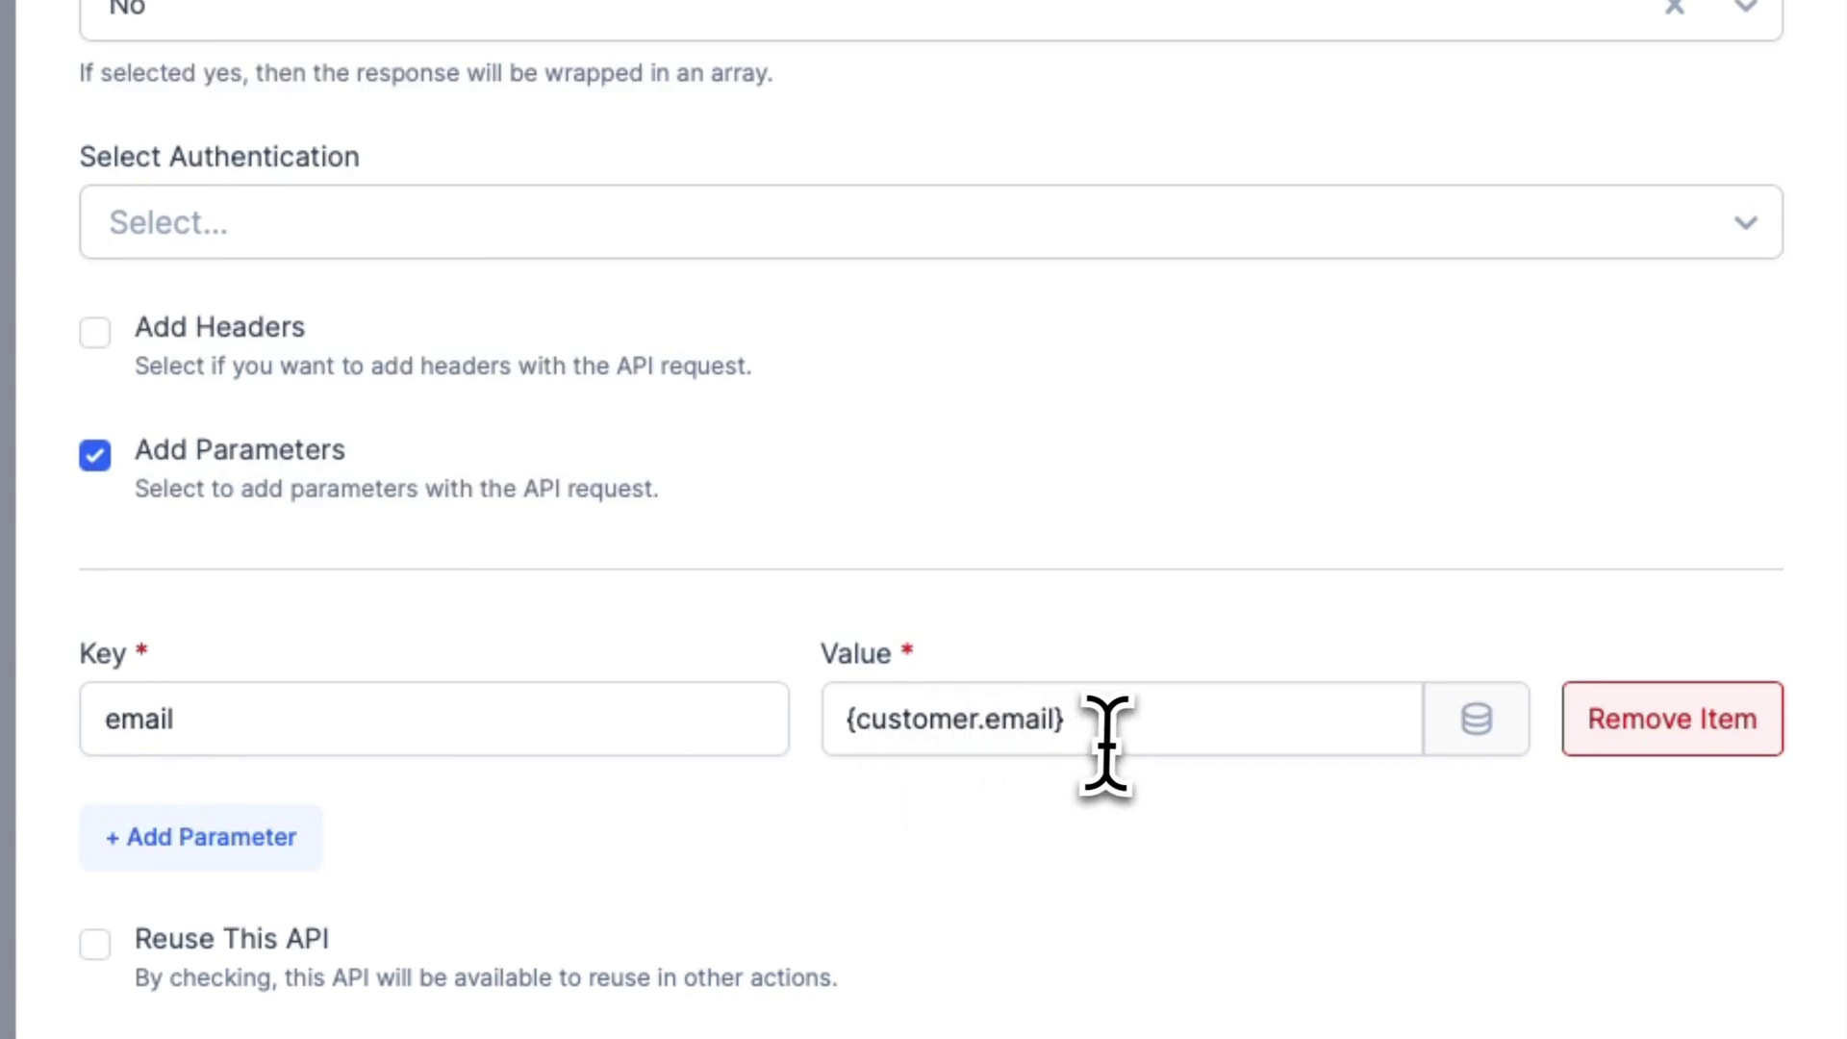
left_click_drag(1106, 731, 837, 734)
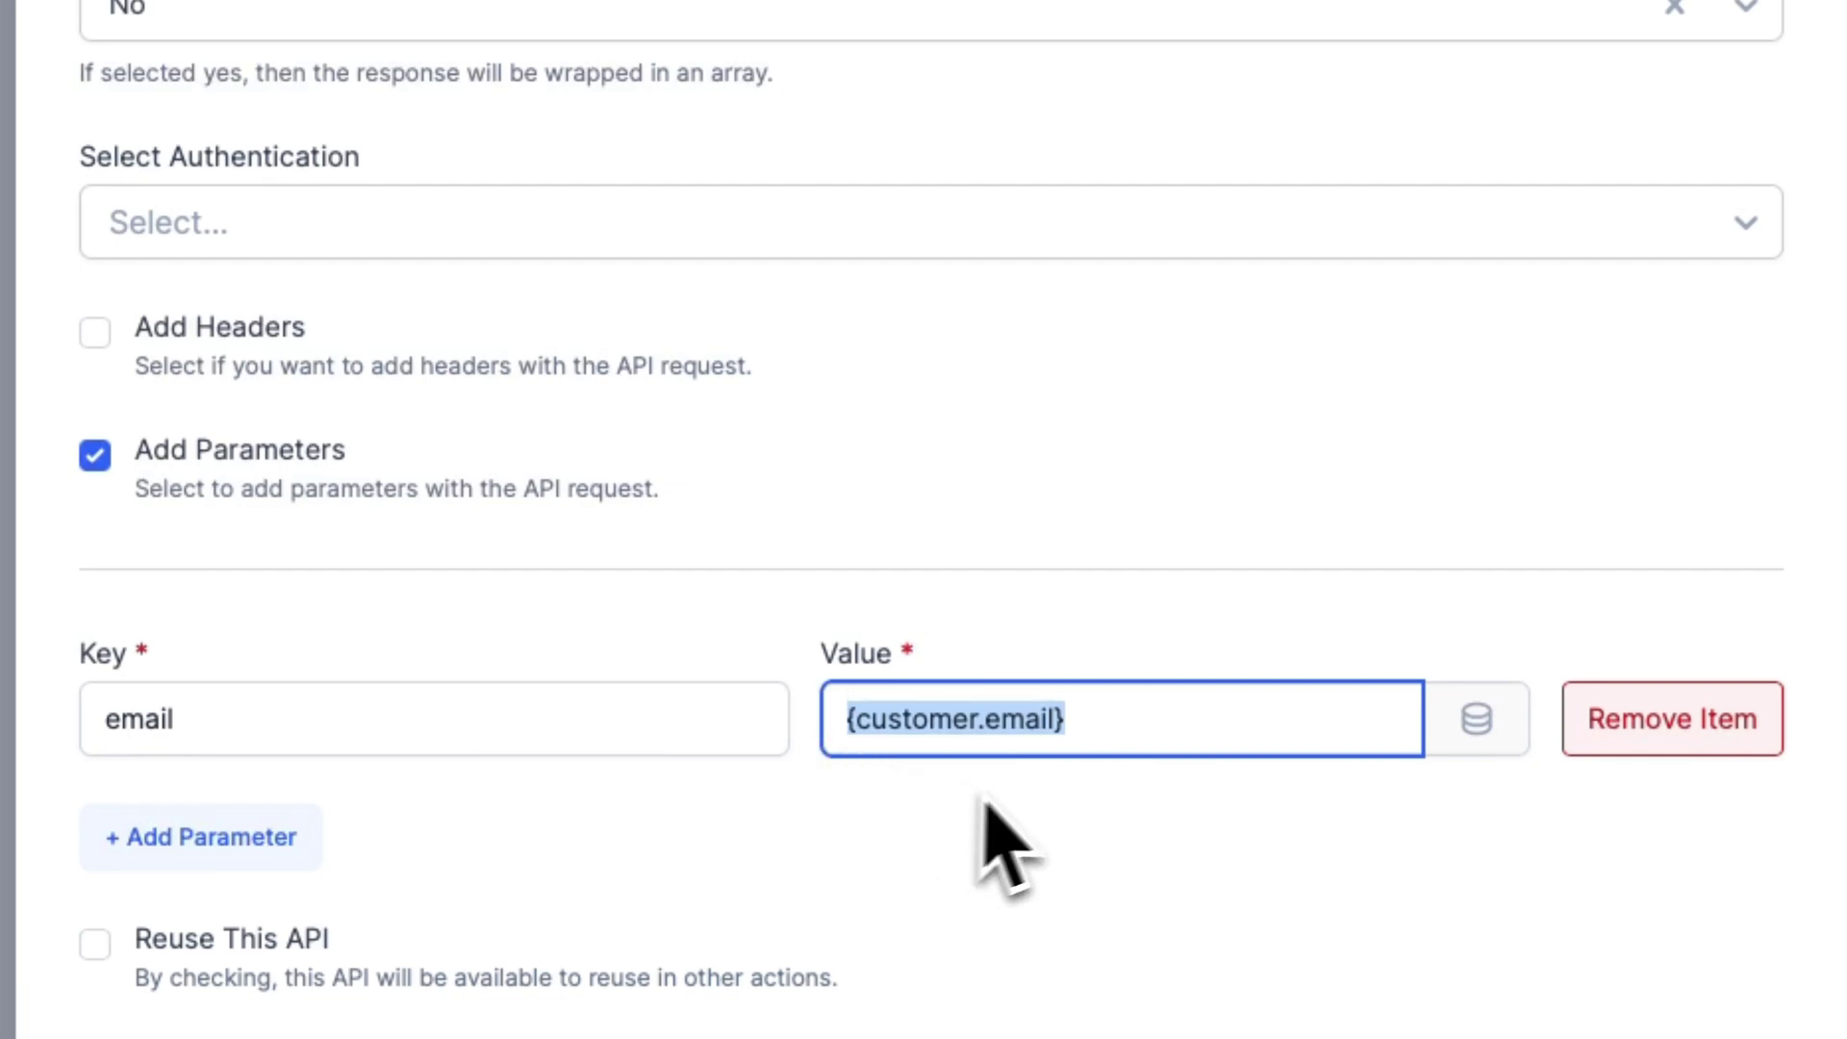
left_click(1008, 868)
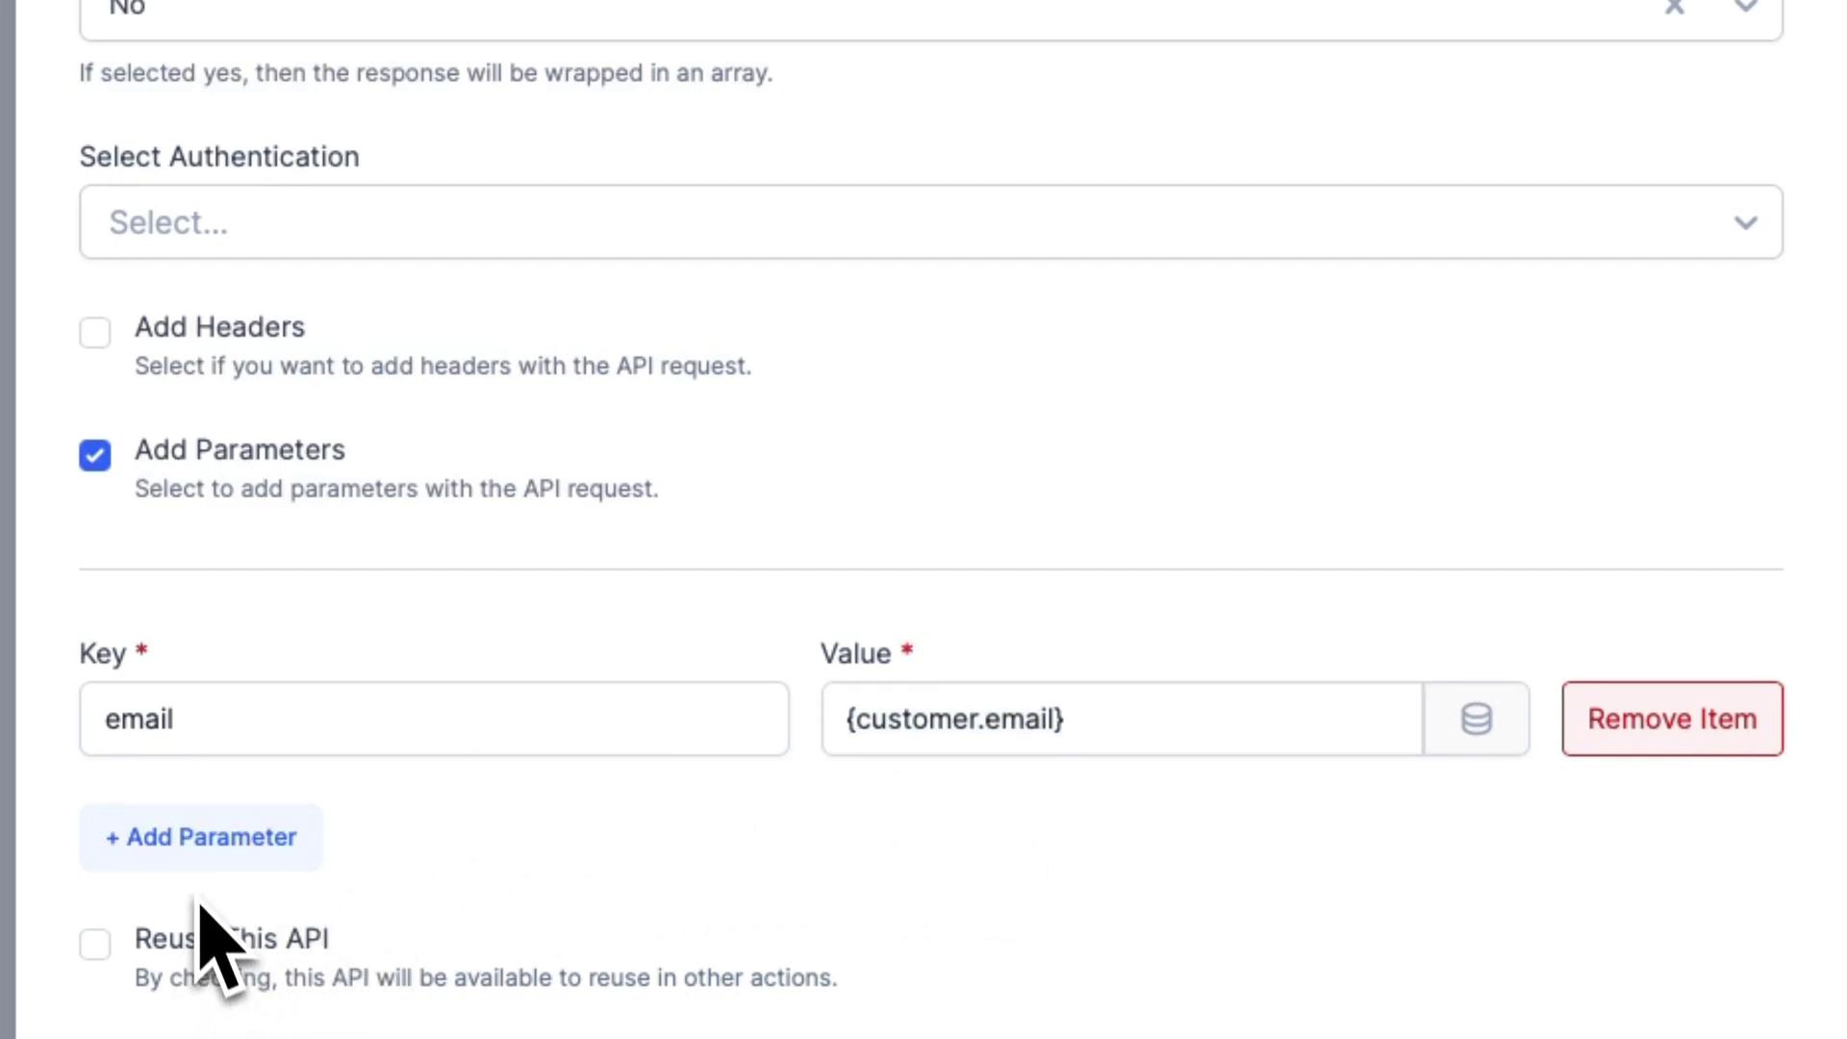
Step: Add a second parameter keyed name with value {customer.first_name}
left_click(219, 839)
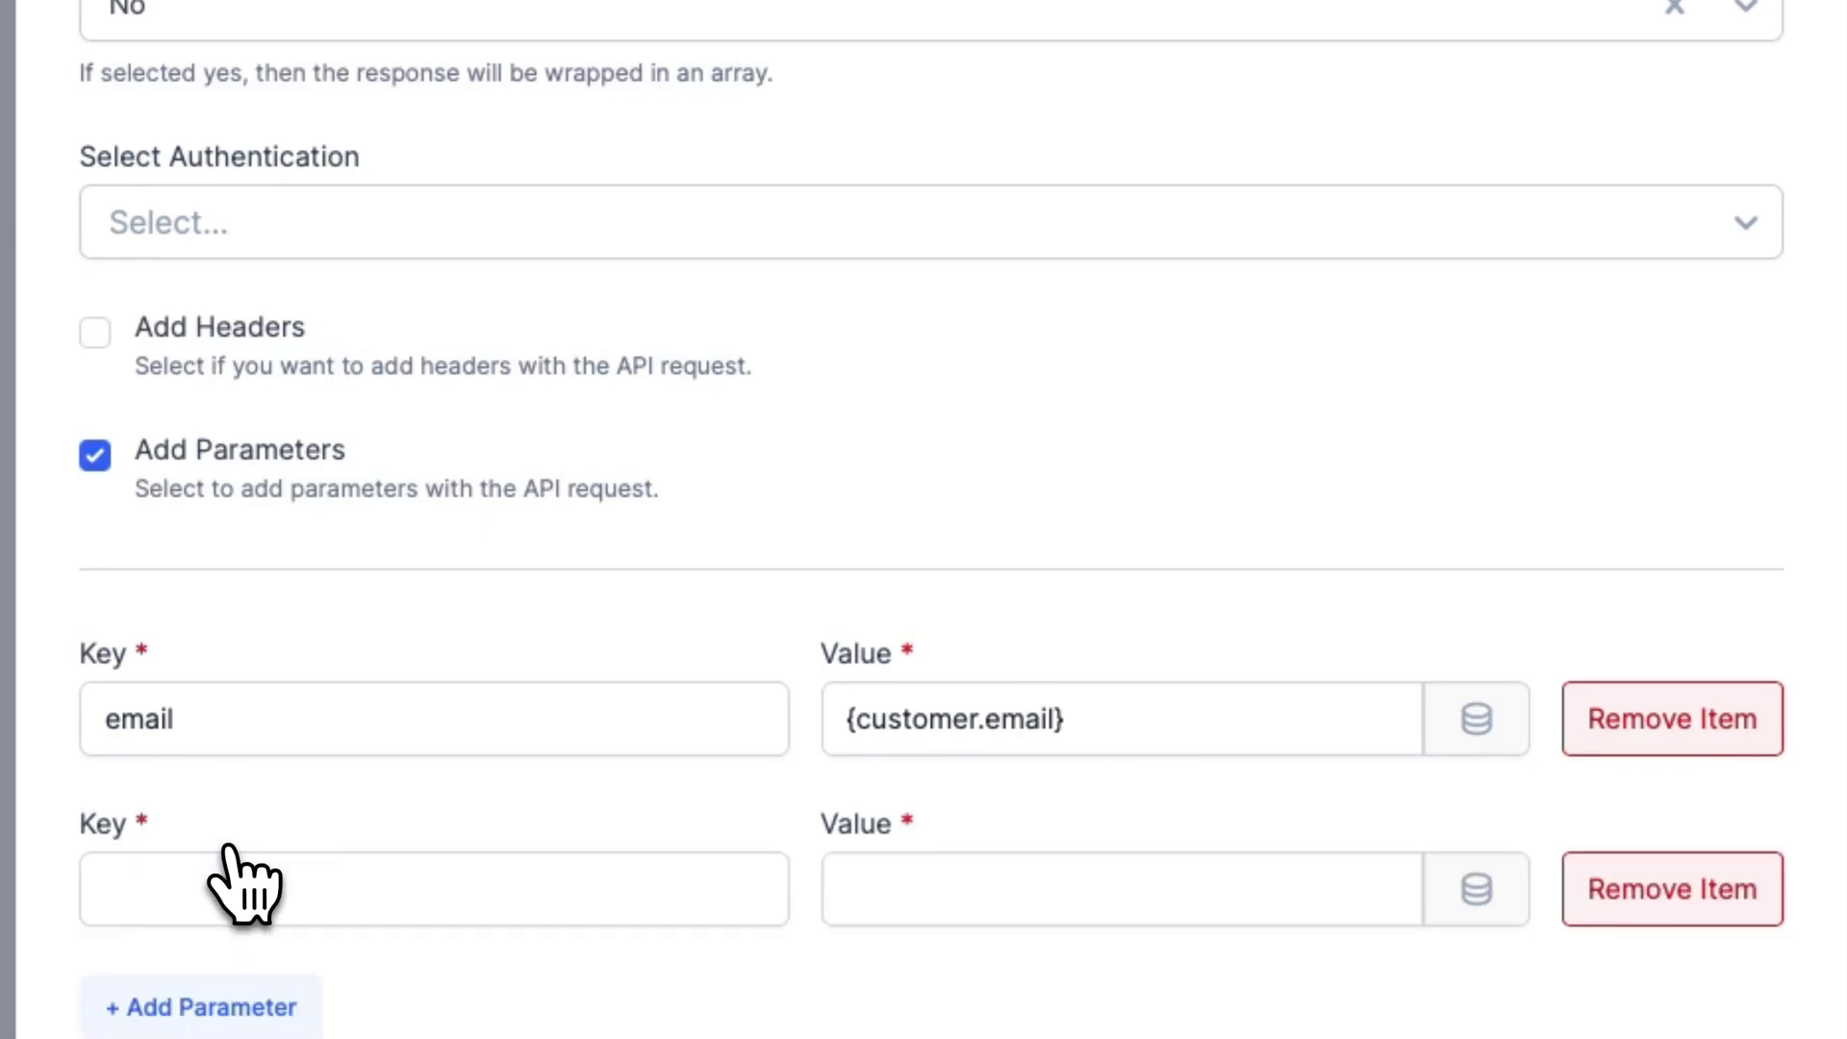
left_click(206, 873)
type("name")
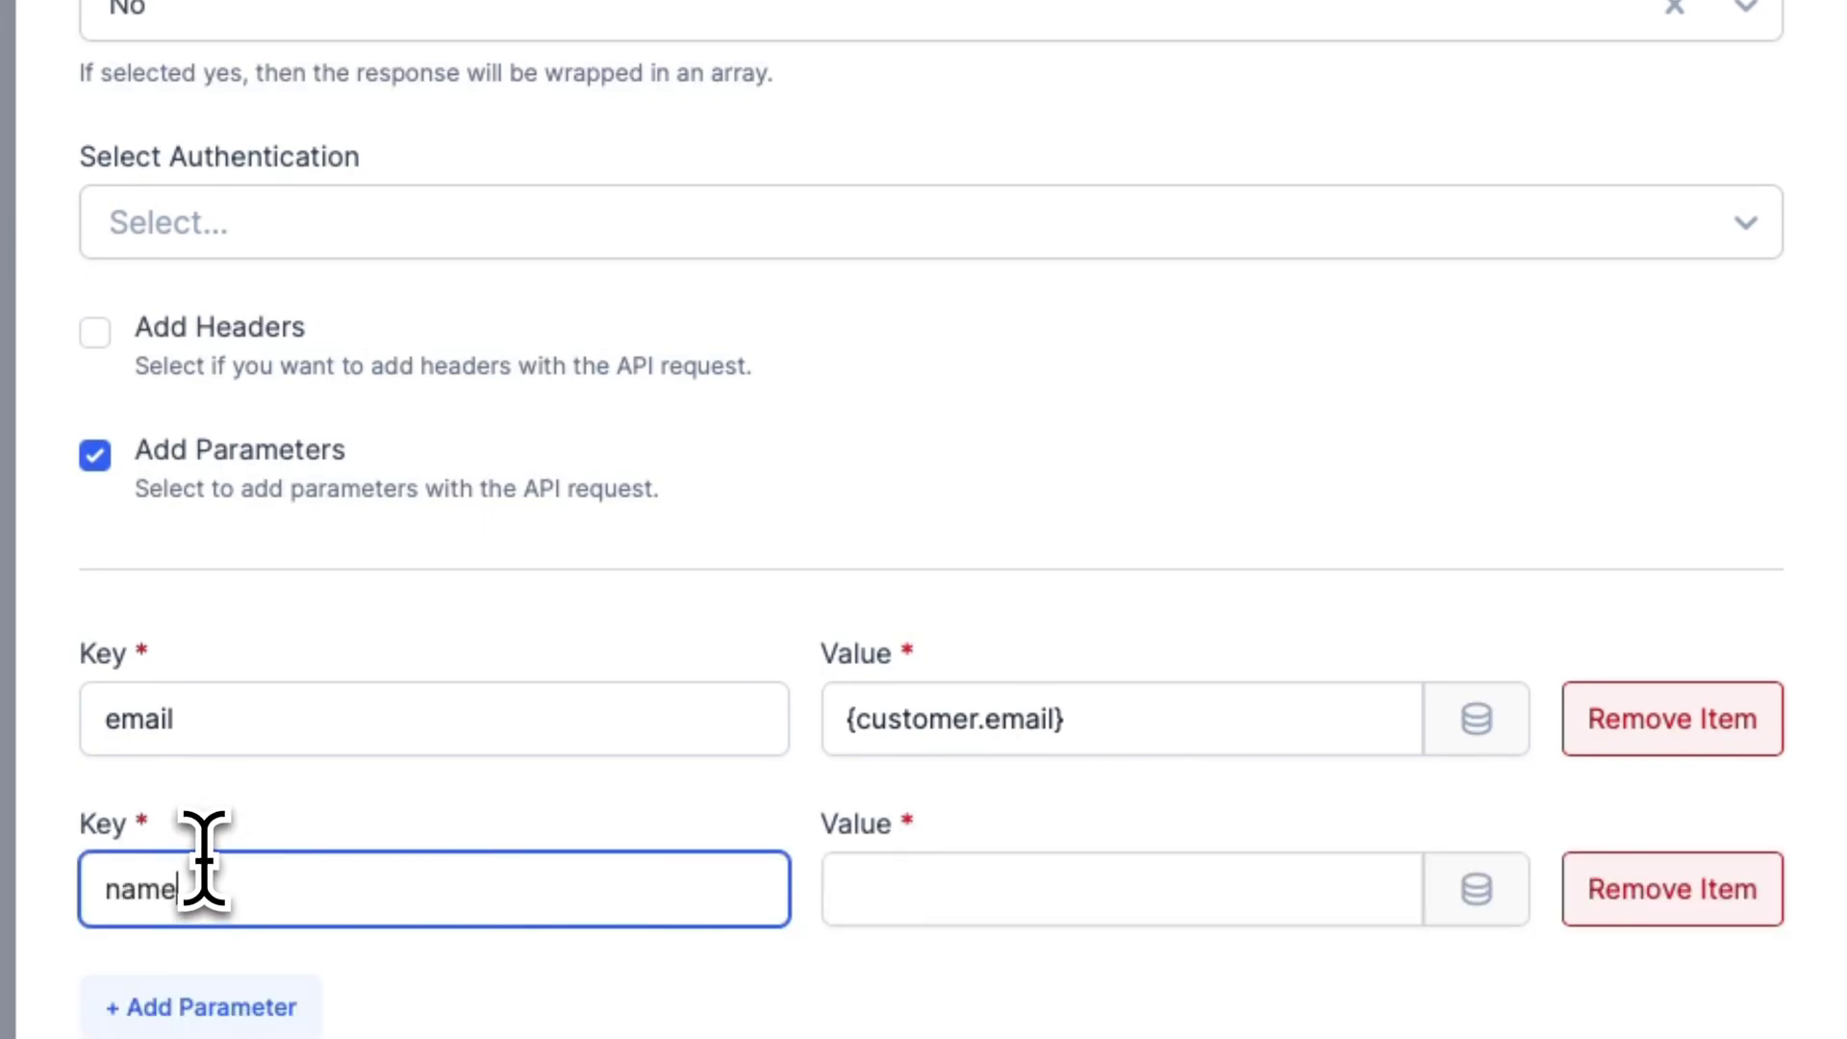
left_click(1044, 919)
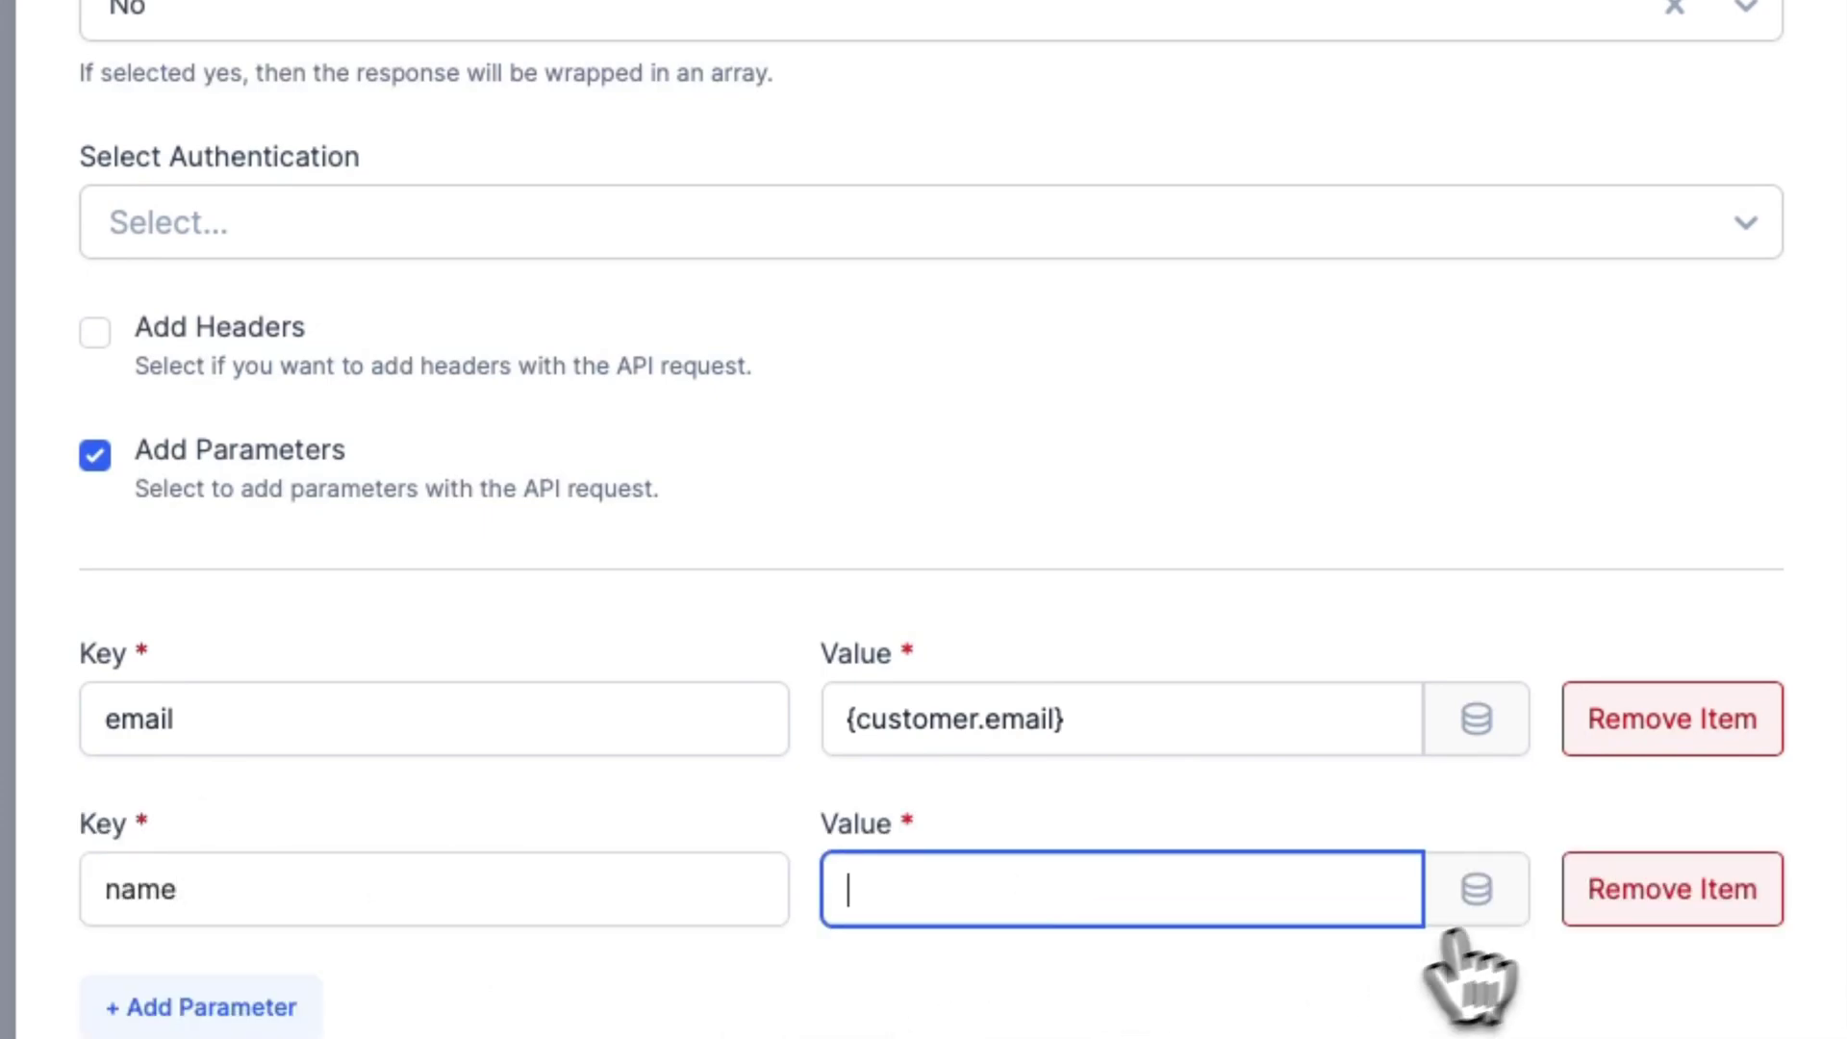
left_click(1488, 894)
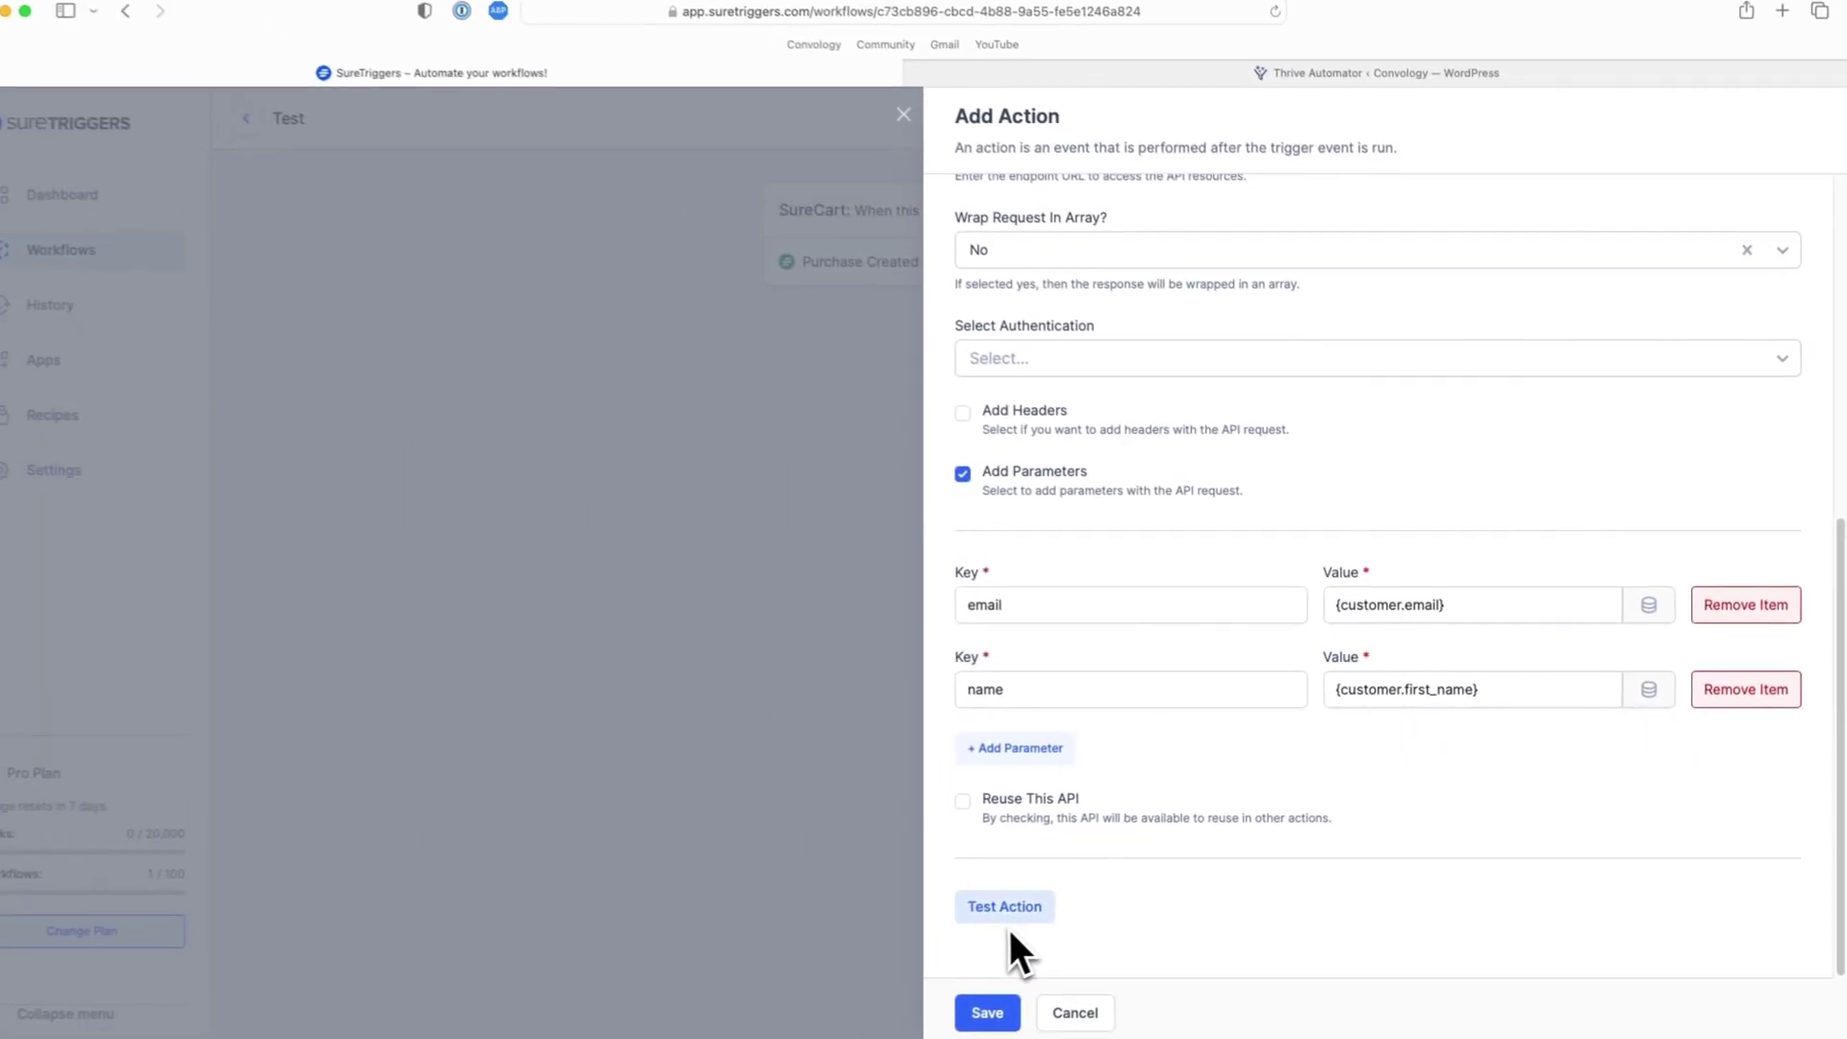
Step: Save the API Request action and open Add Action for a following step
left_click(1003, 1006)
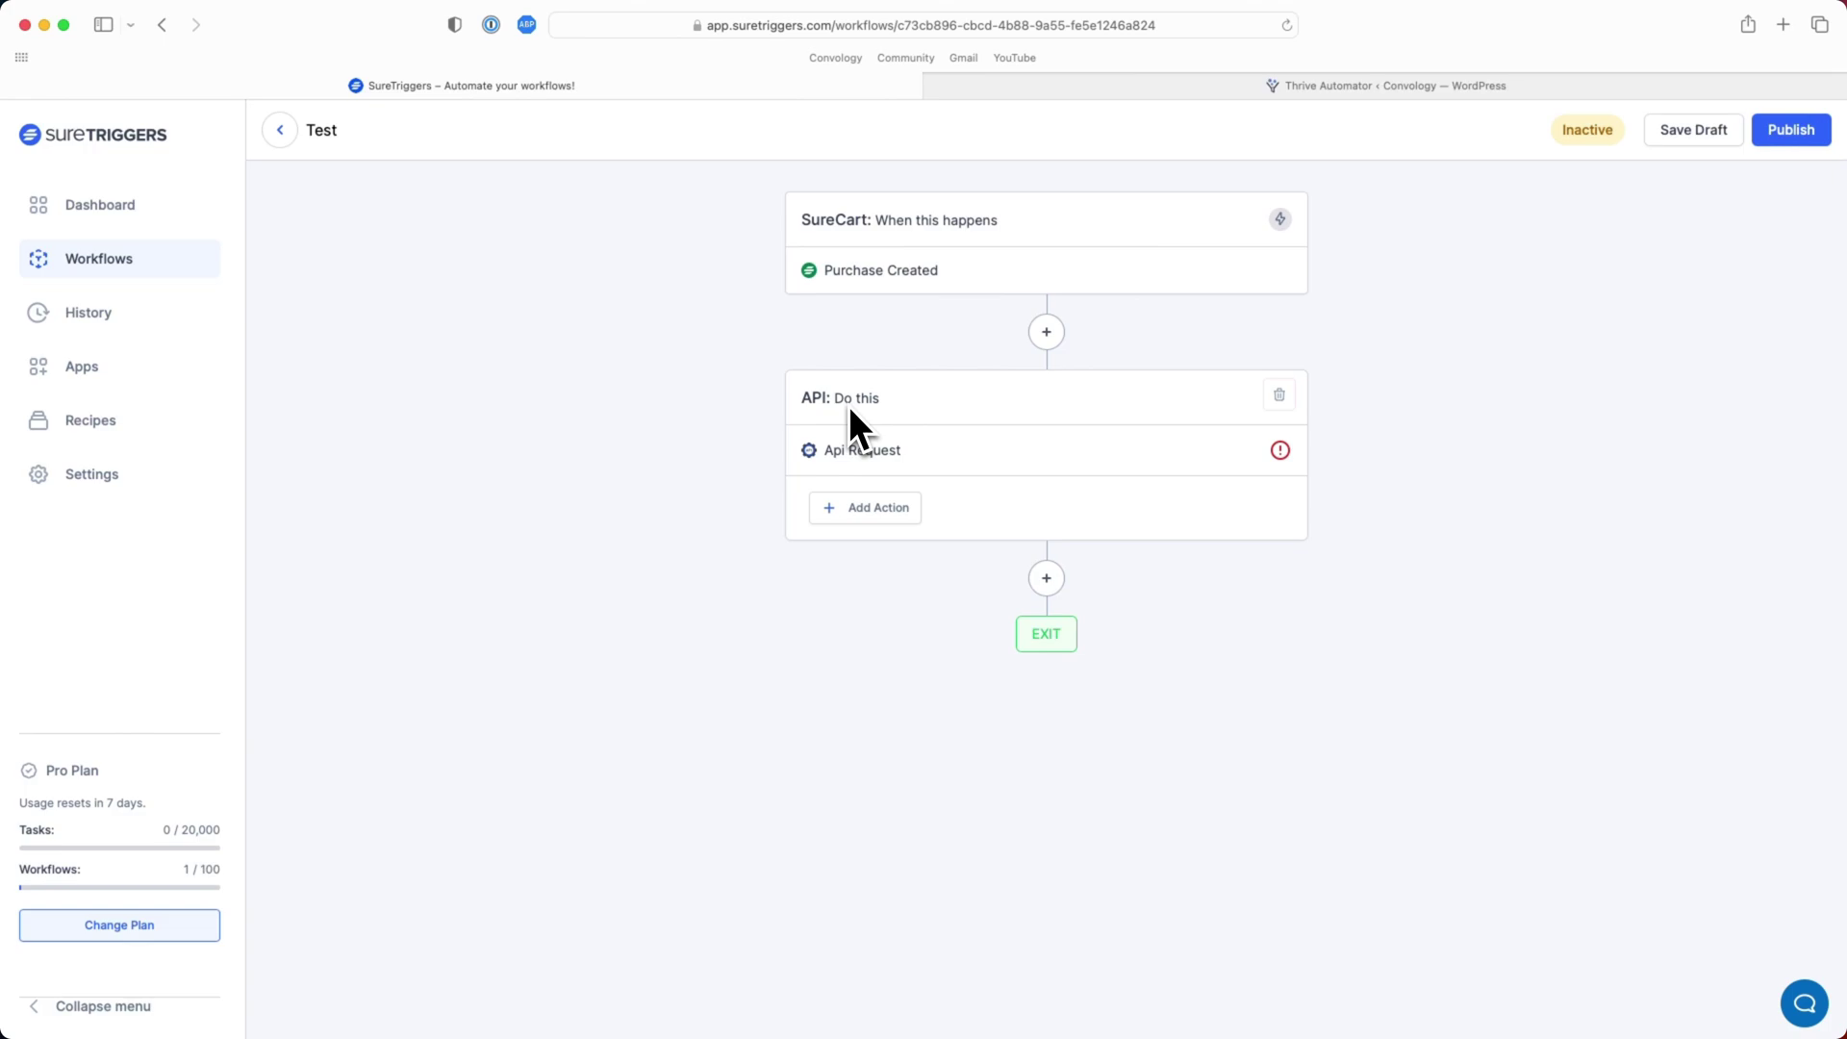
left_click(1054, 597)
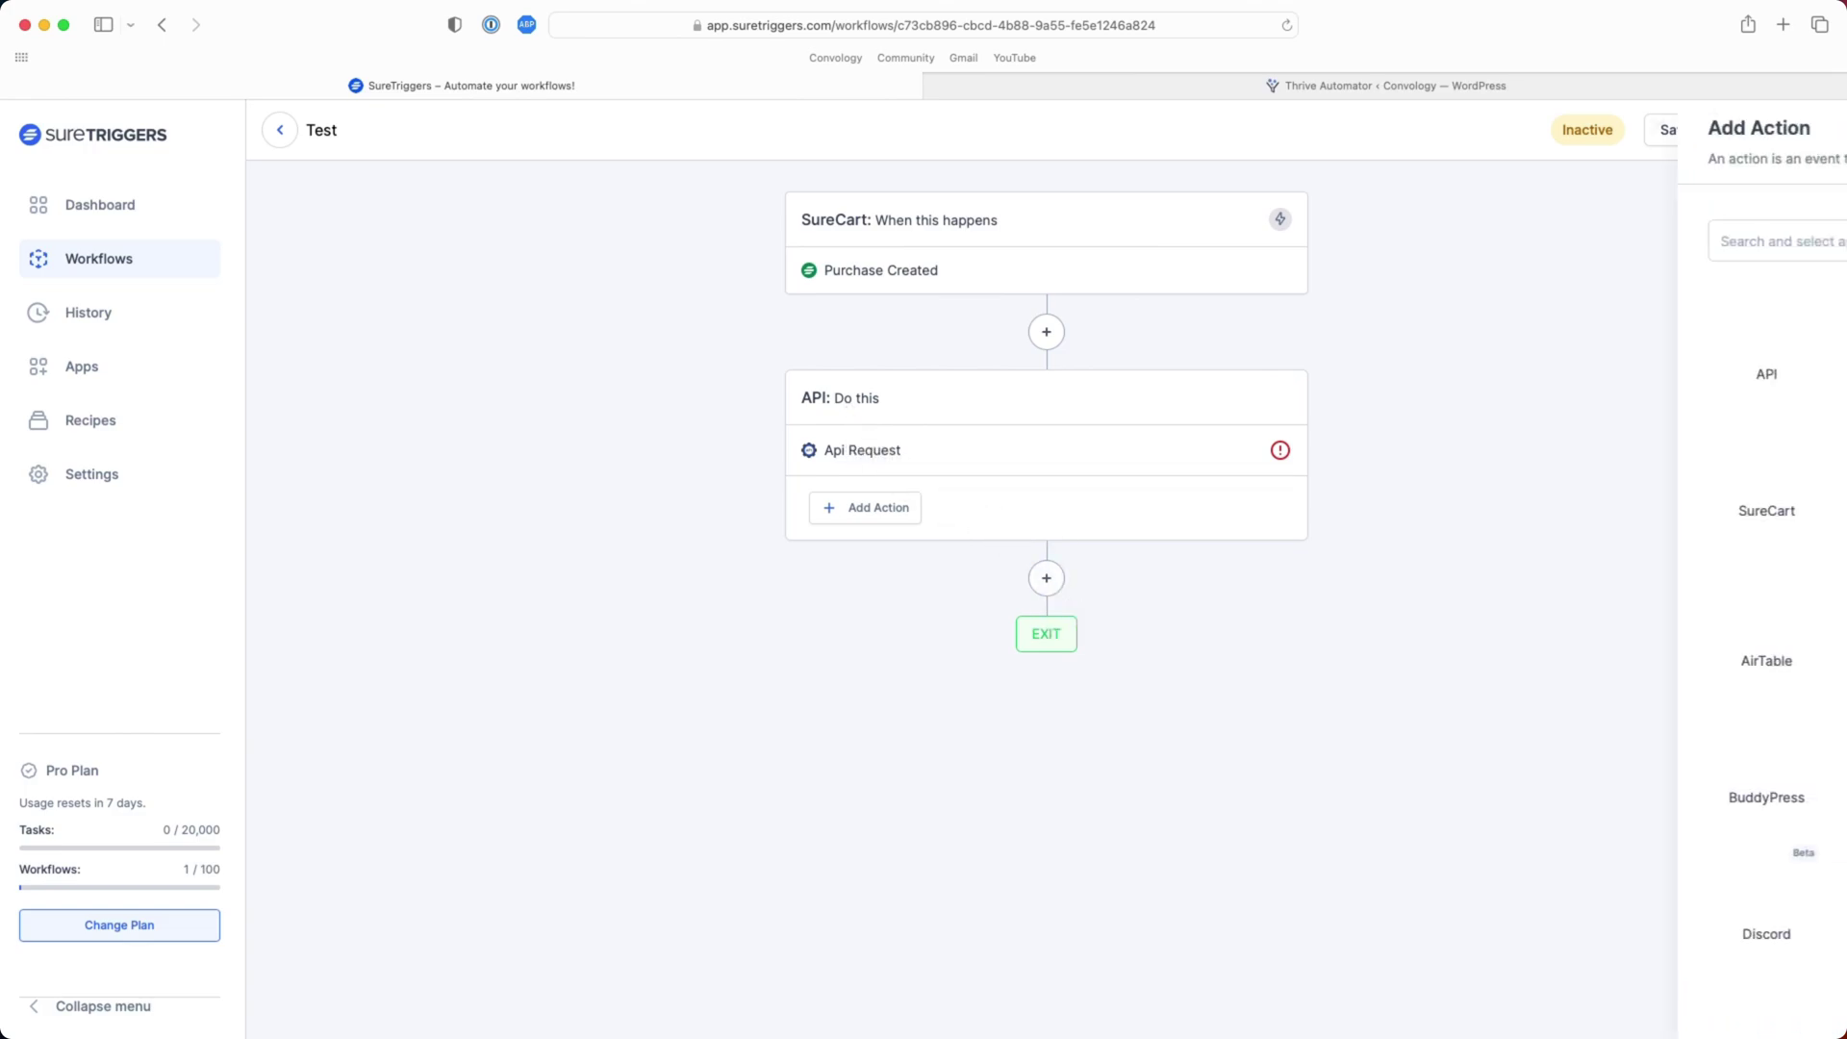
Step: Browse the action app list, close it without adding a step, and return to Thrive Automator
scroll(1338, 465, "down", 15)
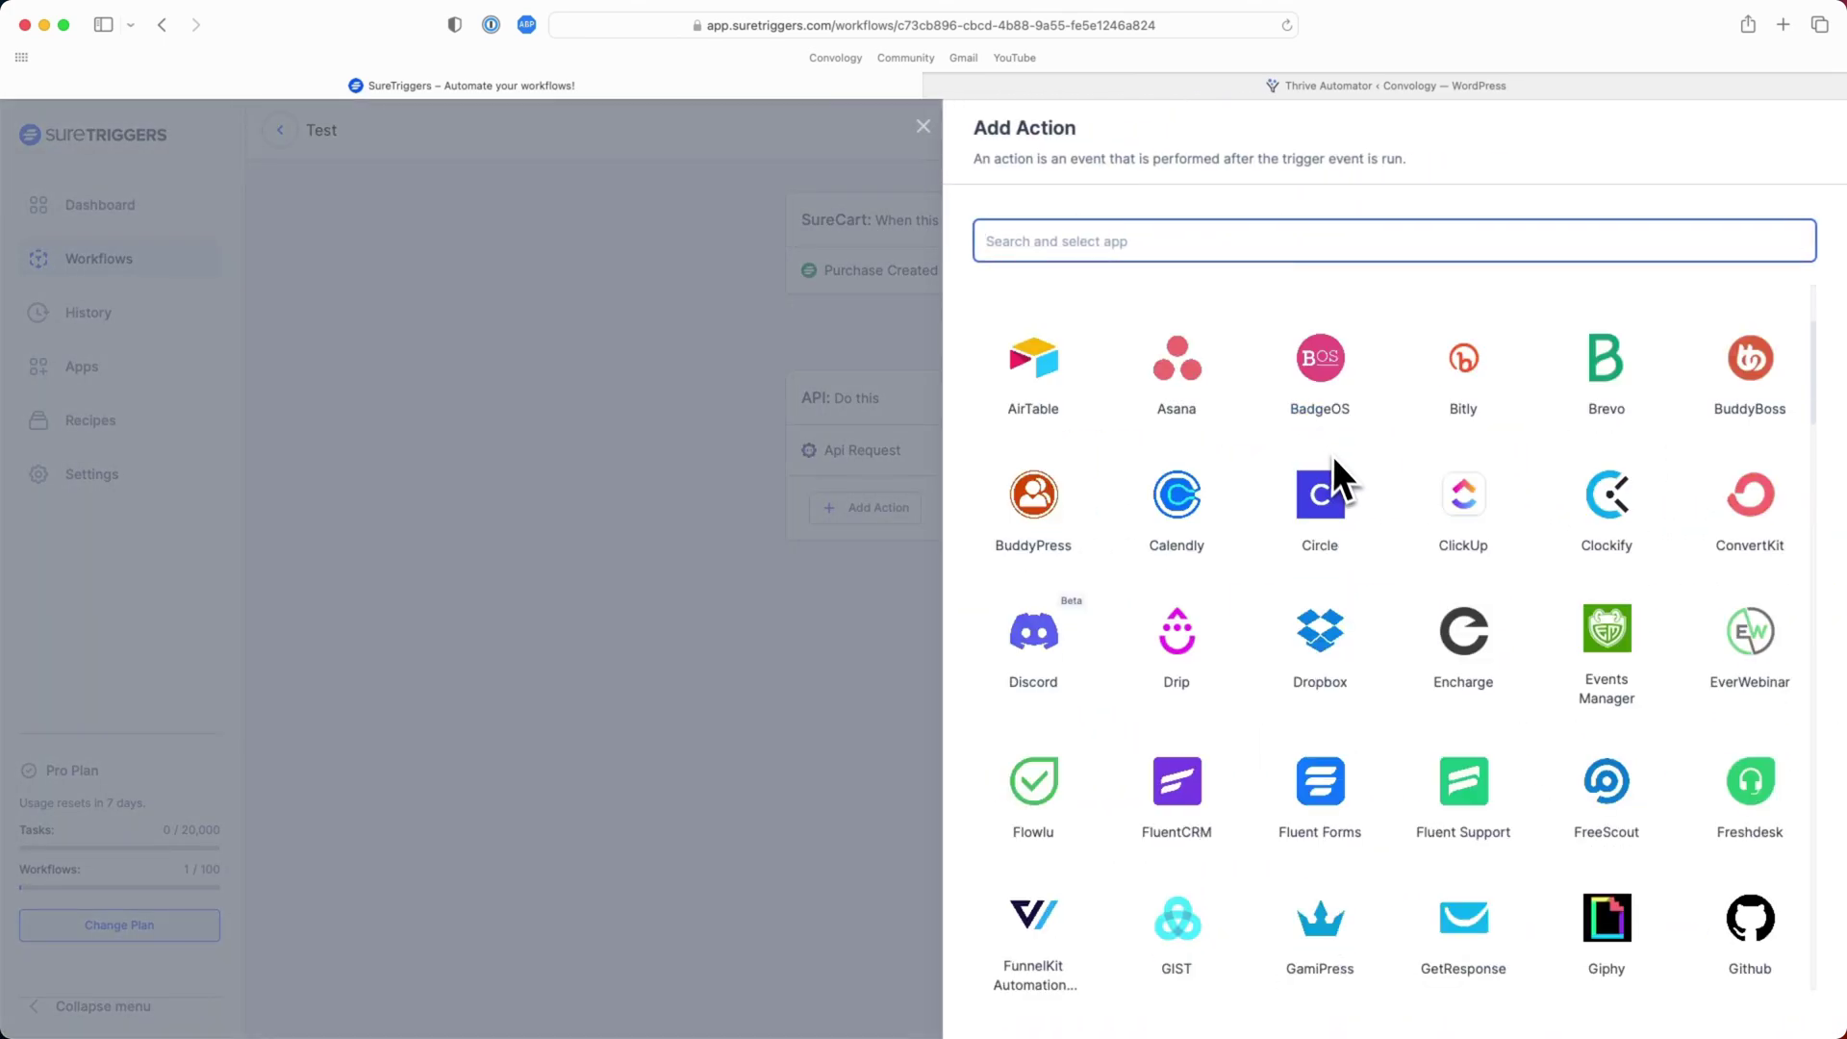
scroll(1341, 467, "down", 15)
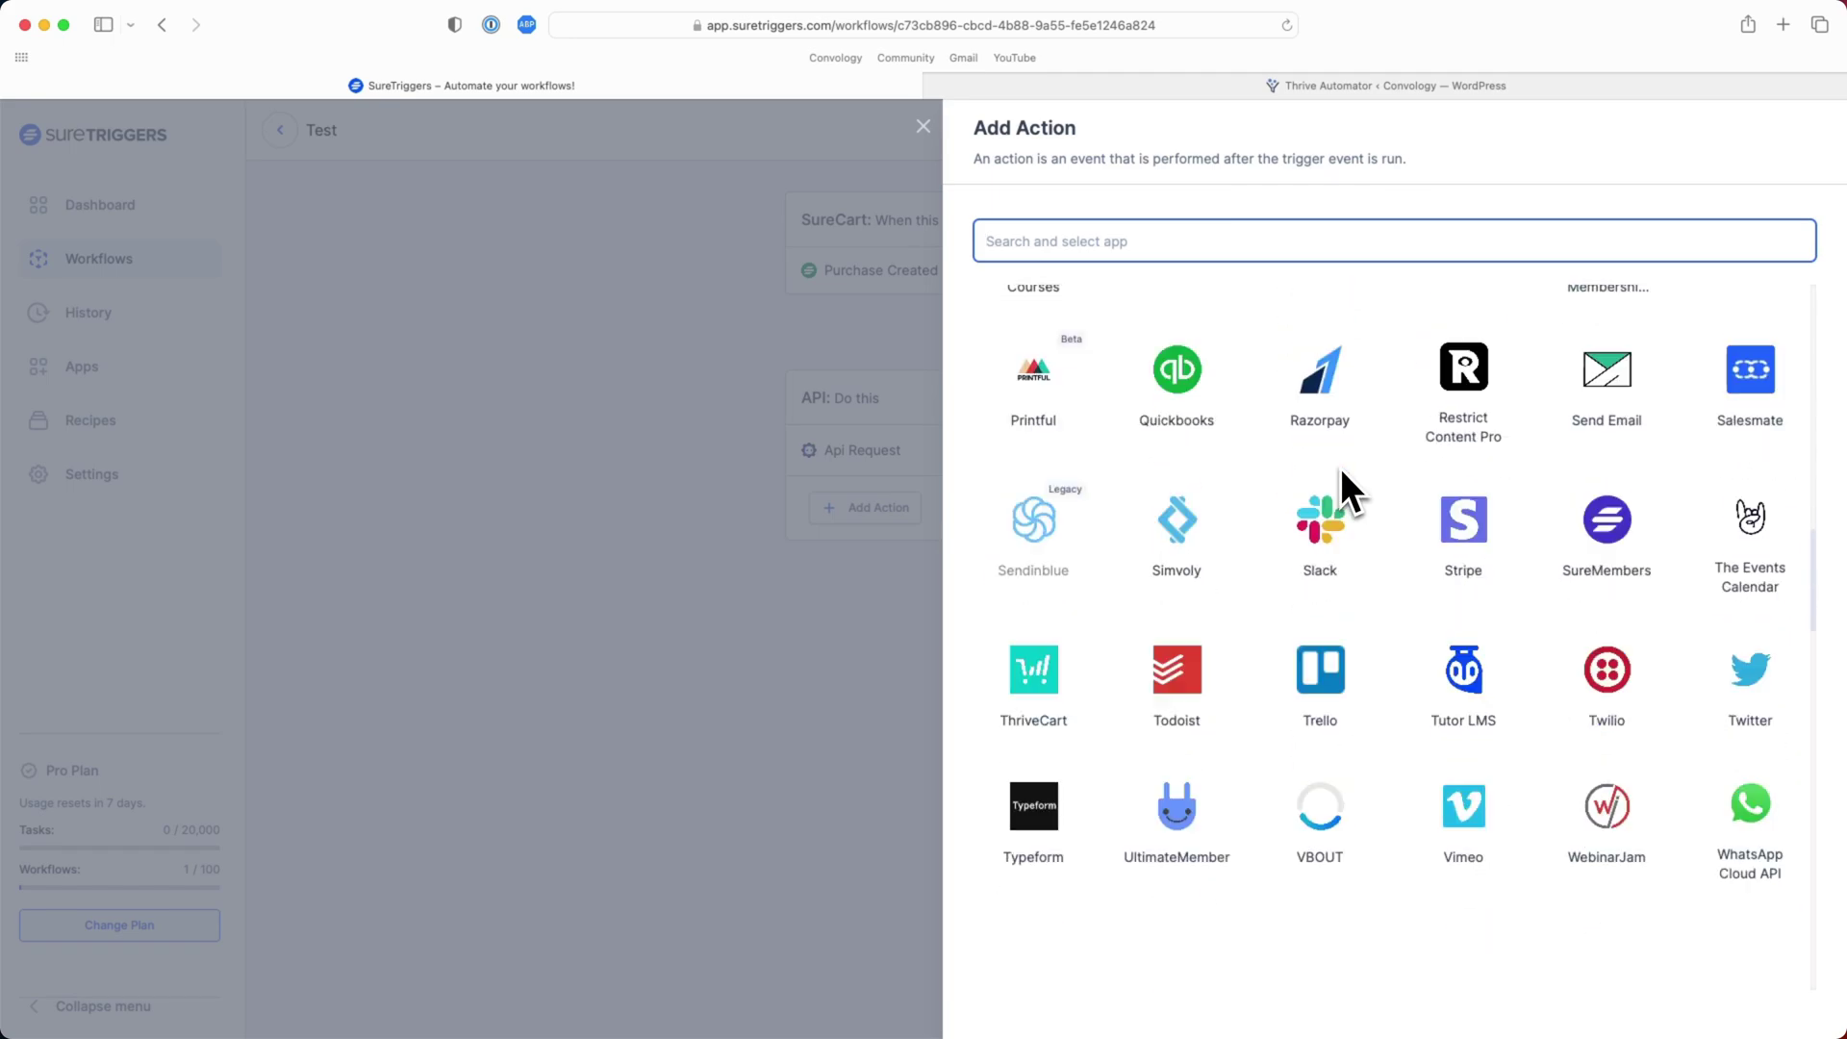
scroll(1335, 469, "down", 5)
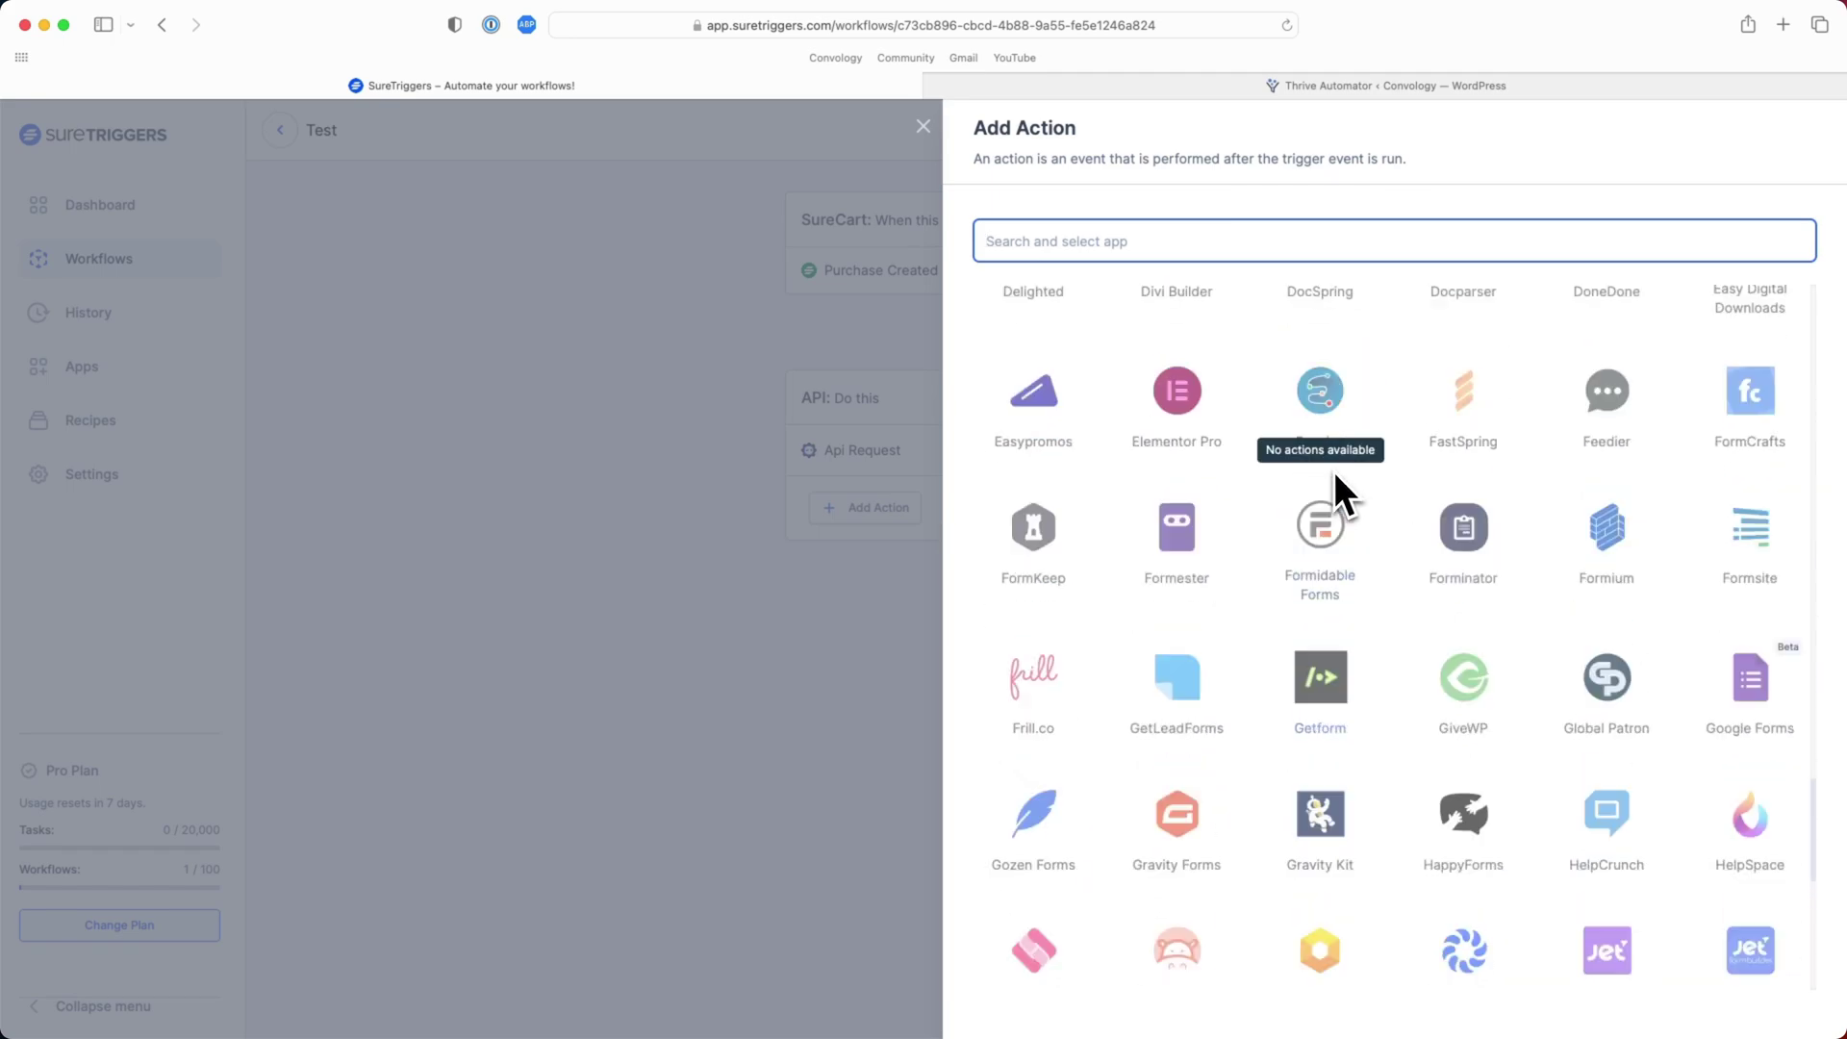
scroll(1331, 471, "up", 20)
key("ctrl+Tab")
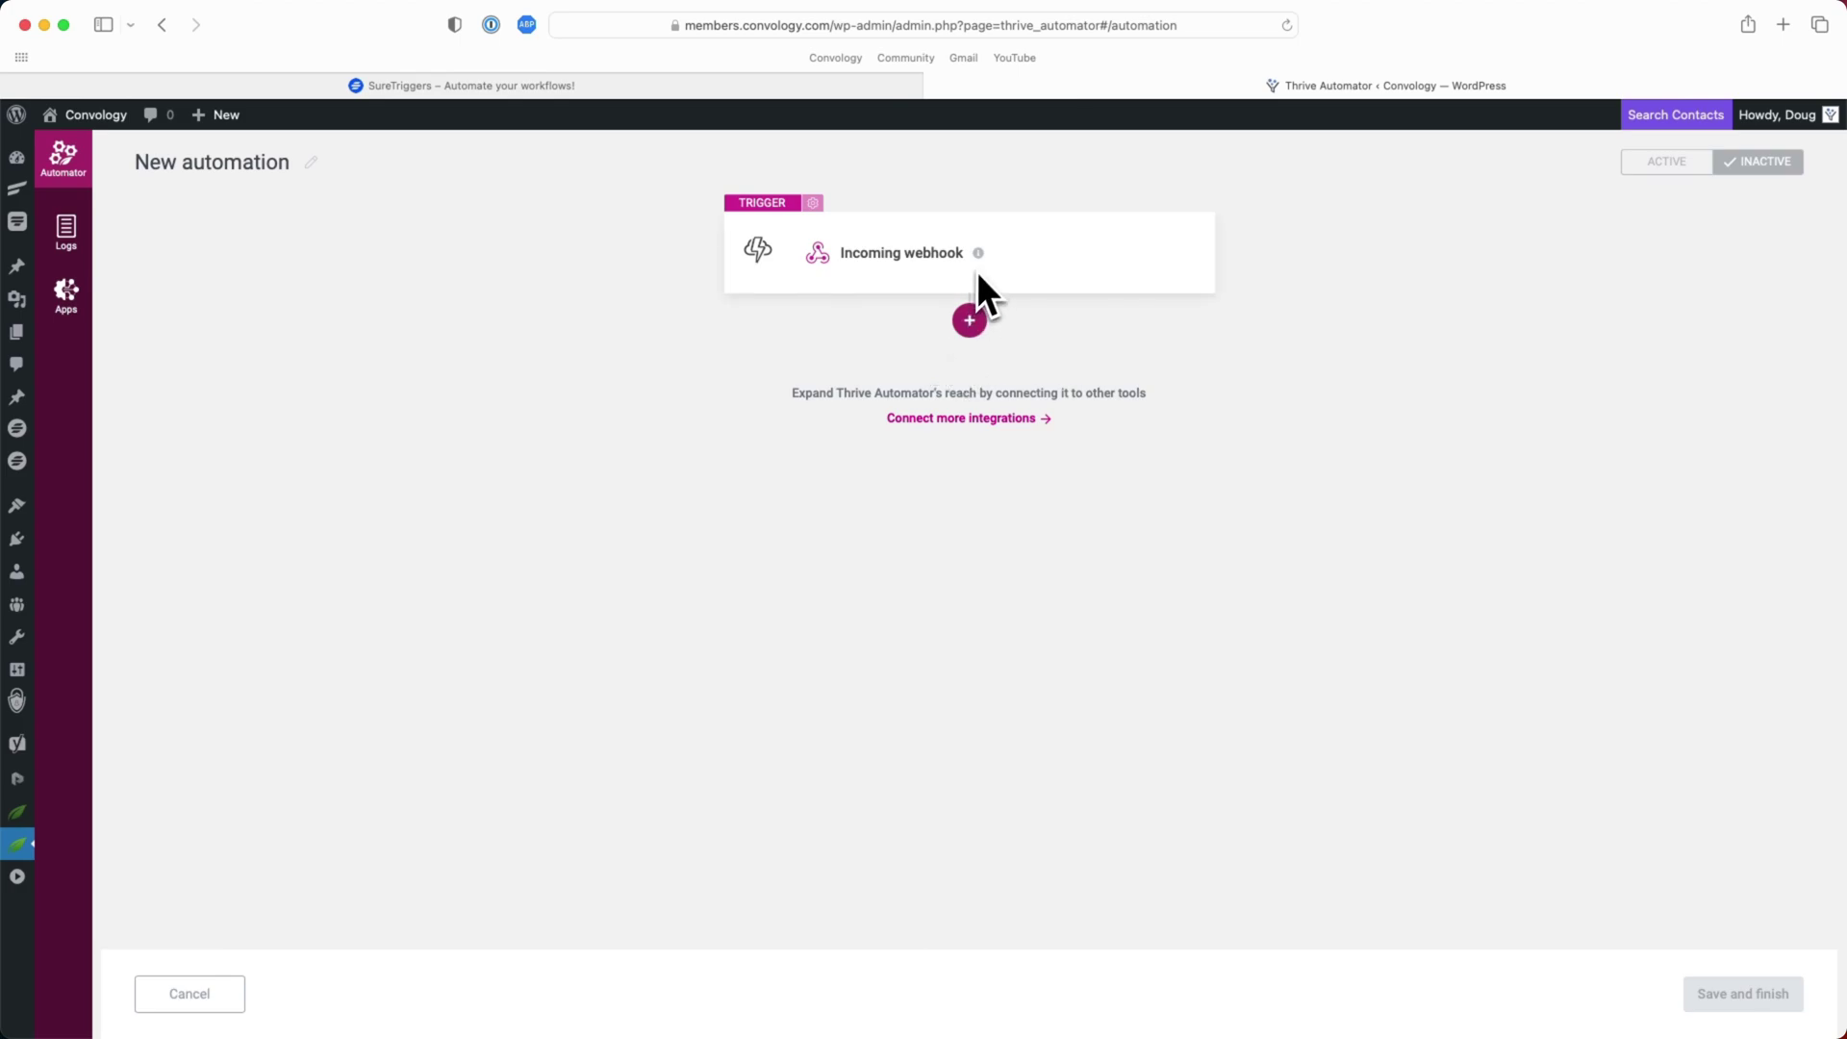
left_click(622, 88)
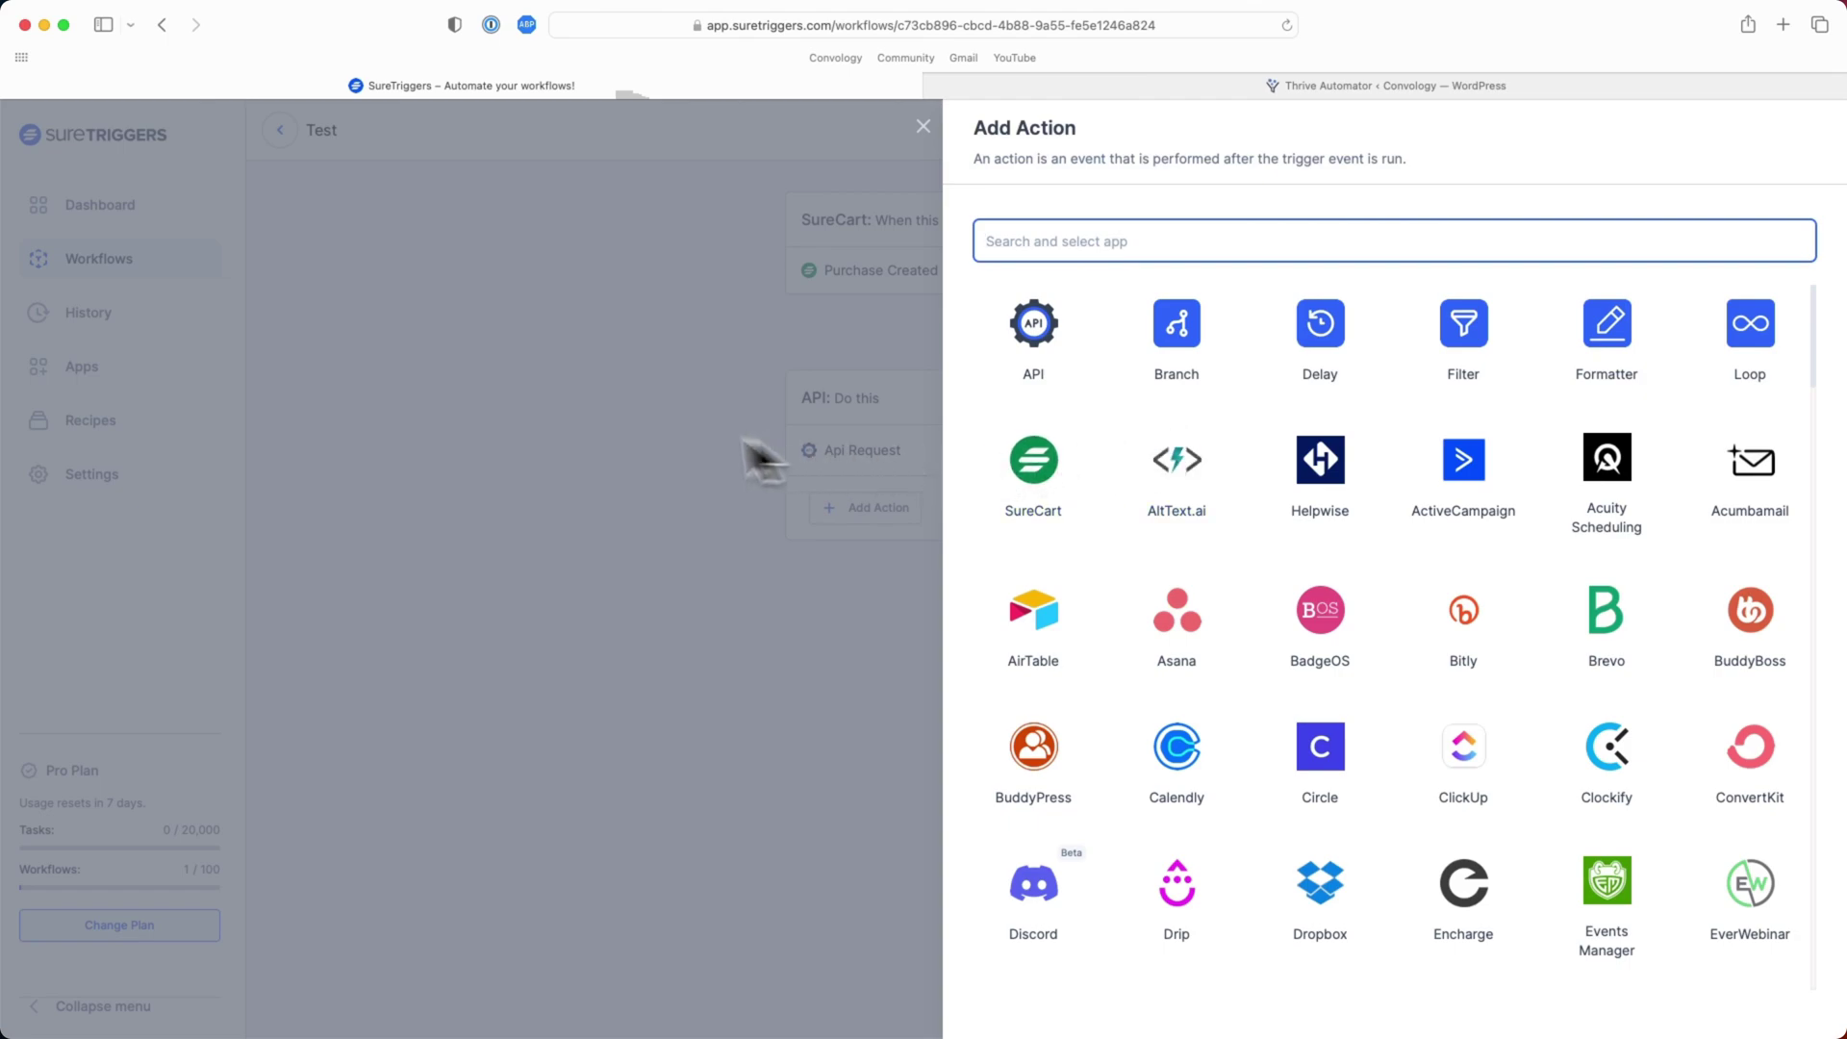
left_click(609, 423)
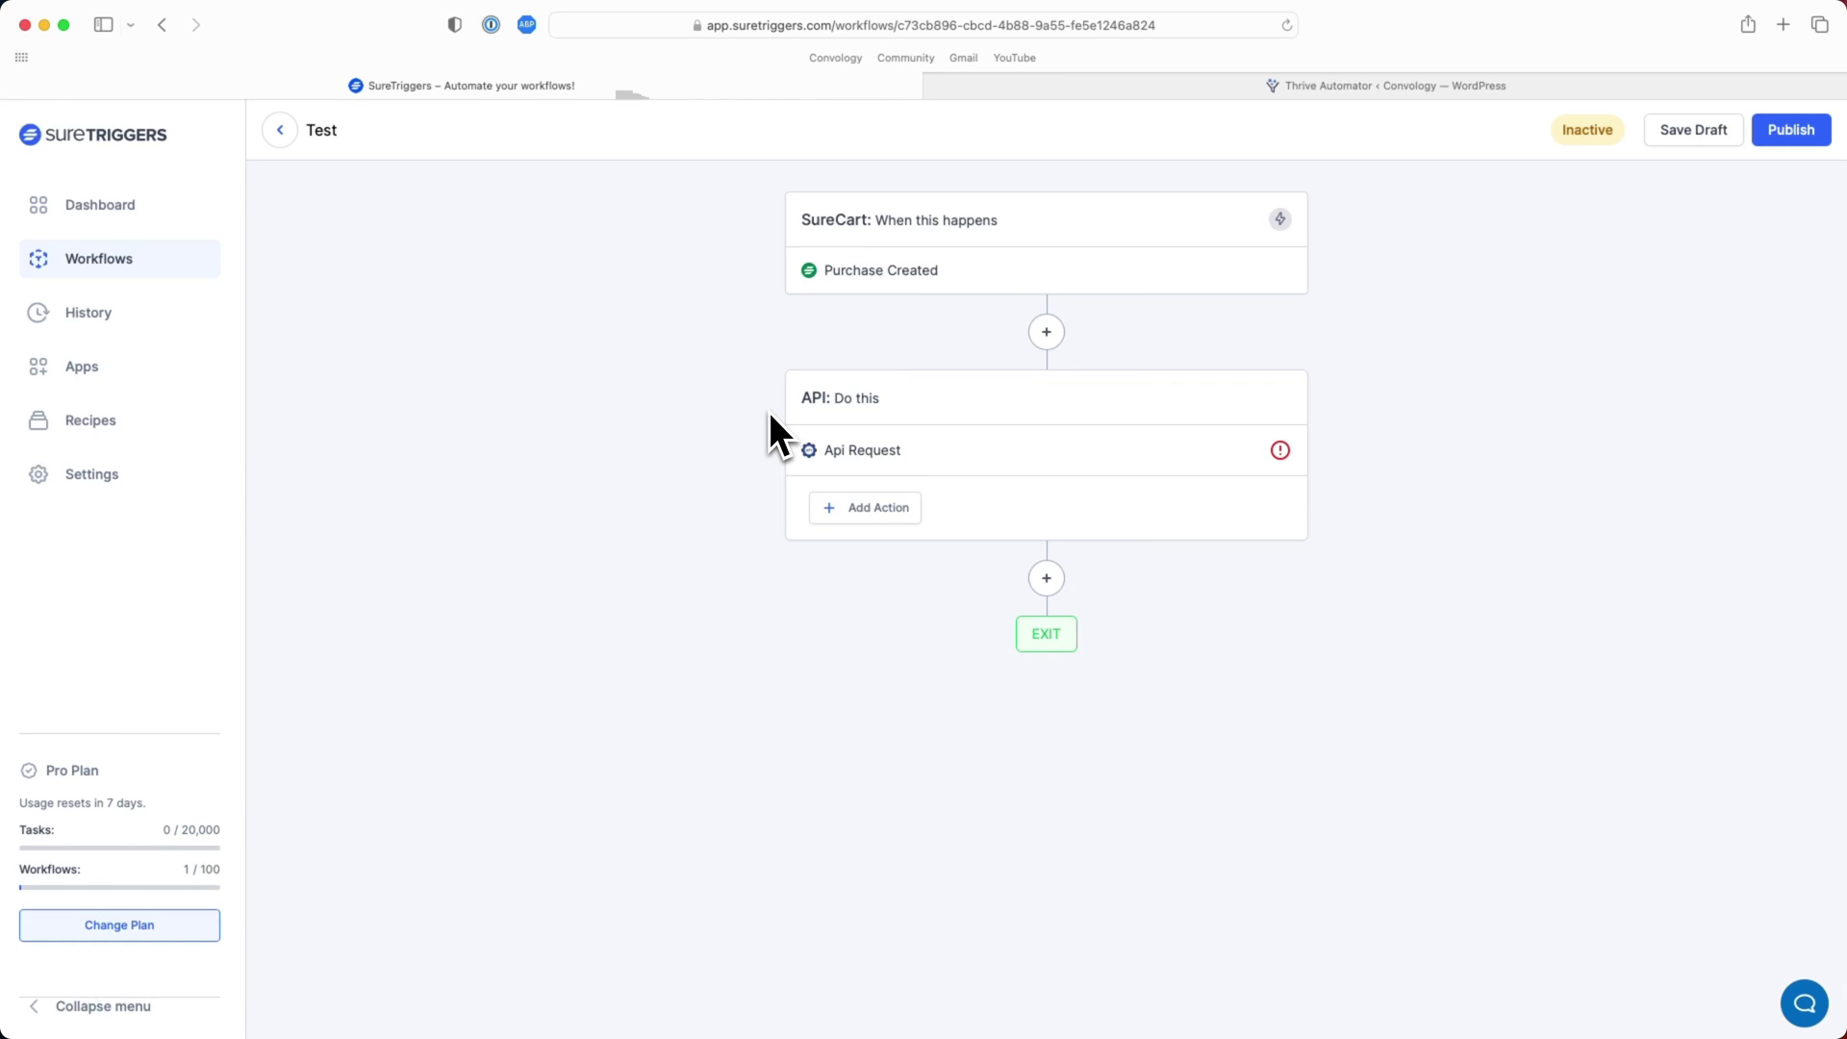
left_click(1046, 578)
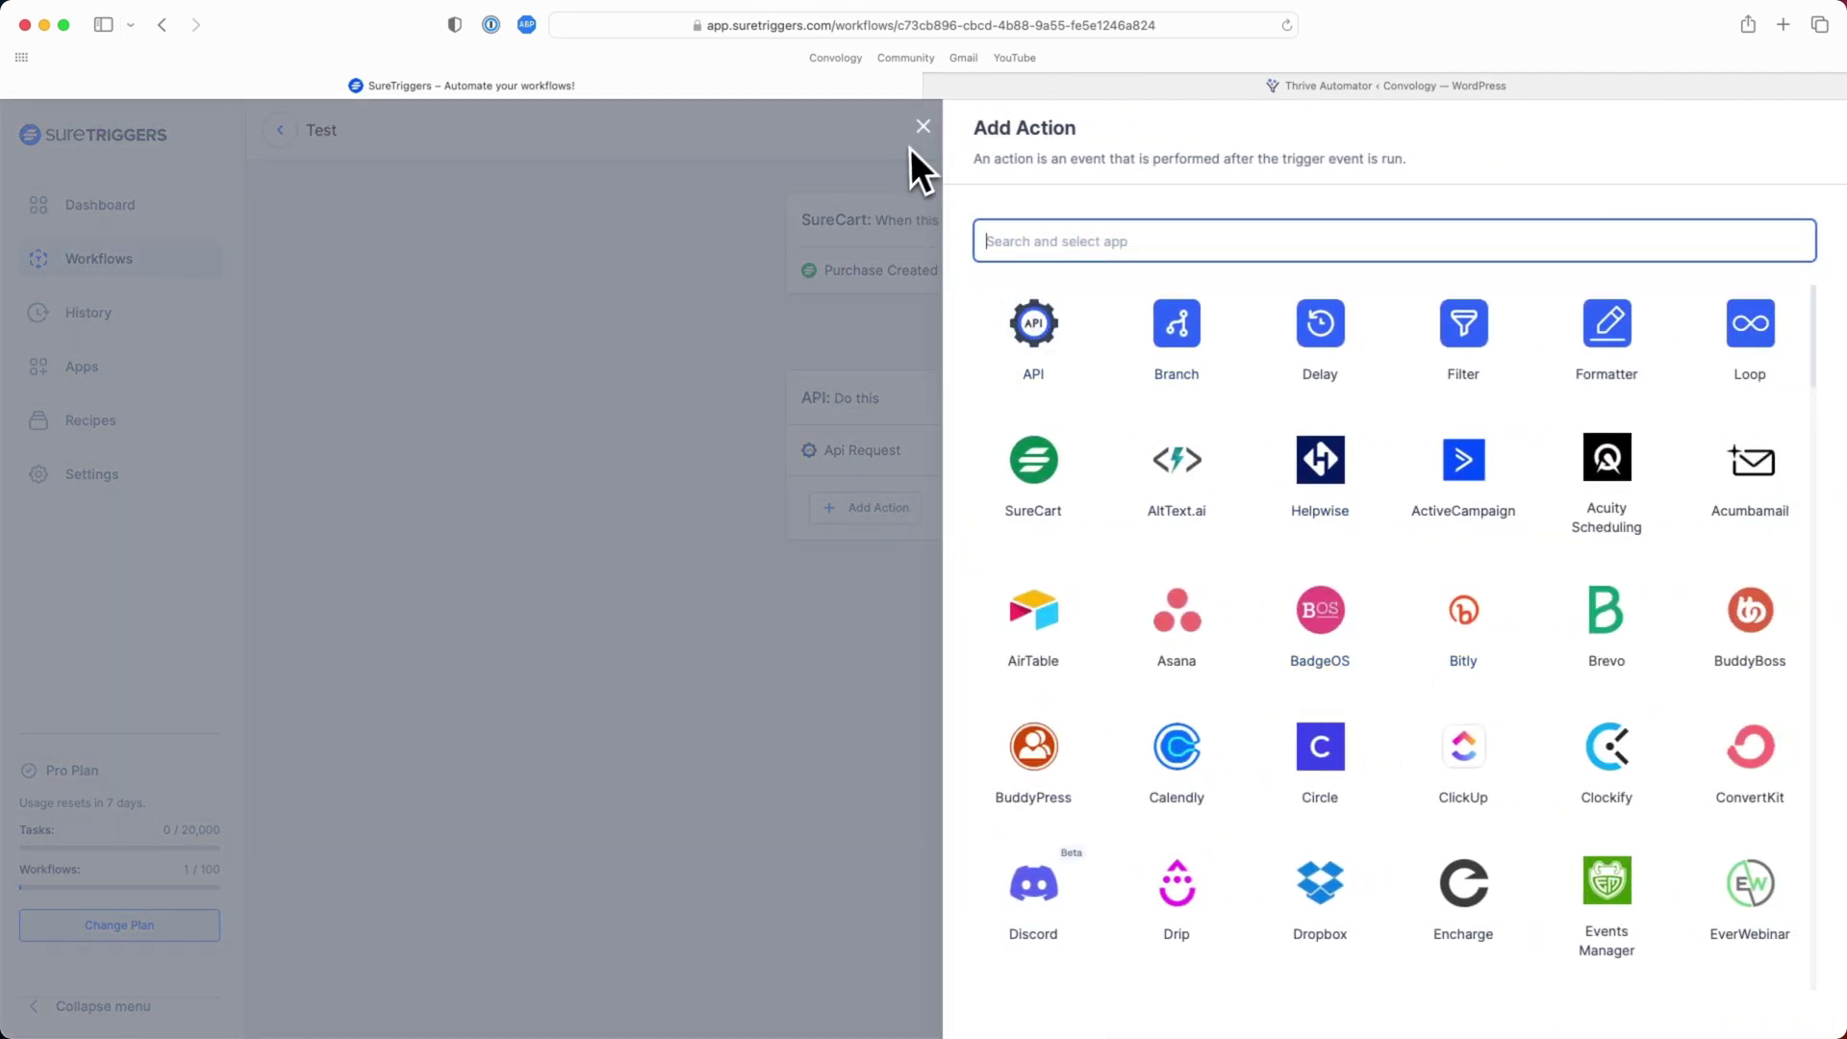
left_click(923, 127)
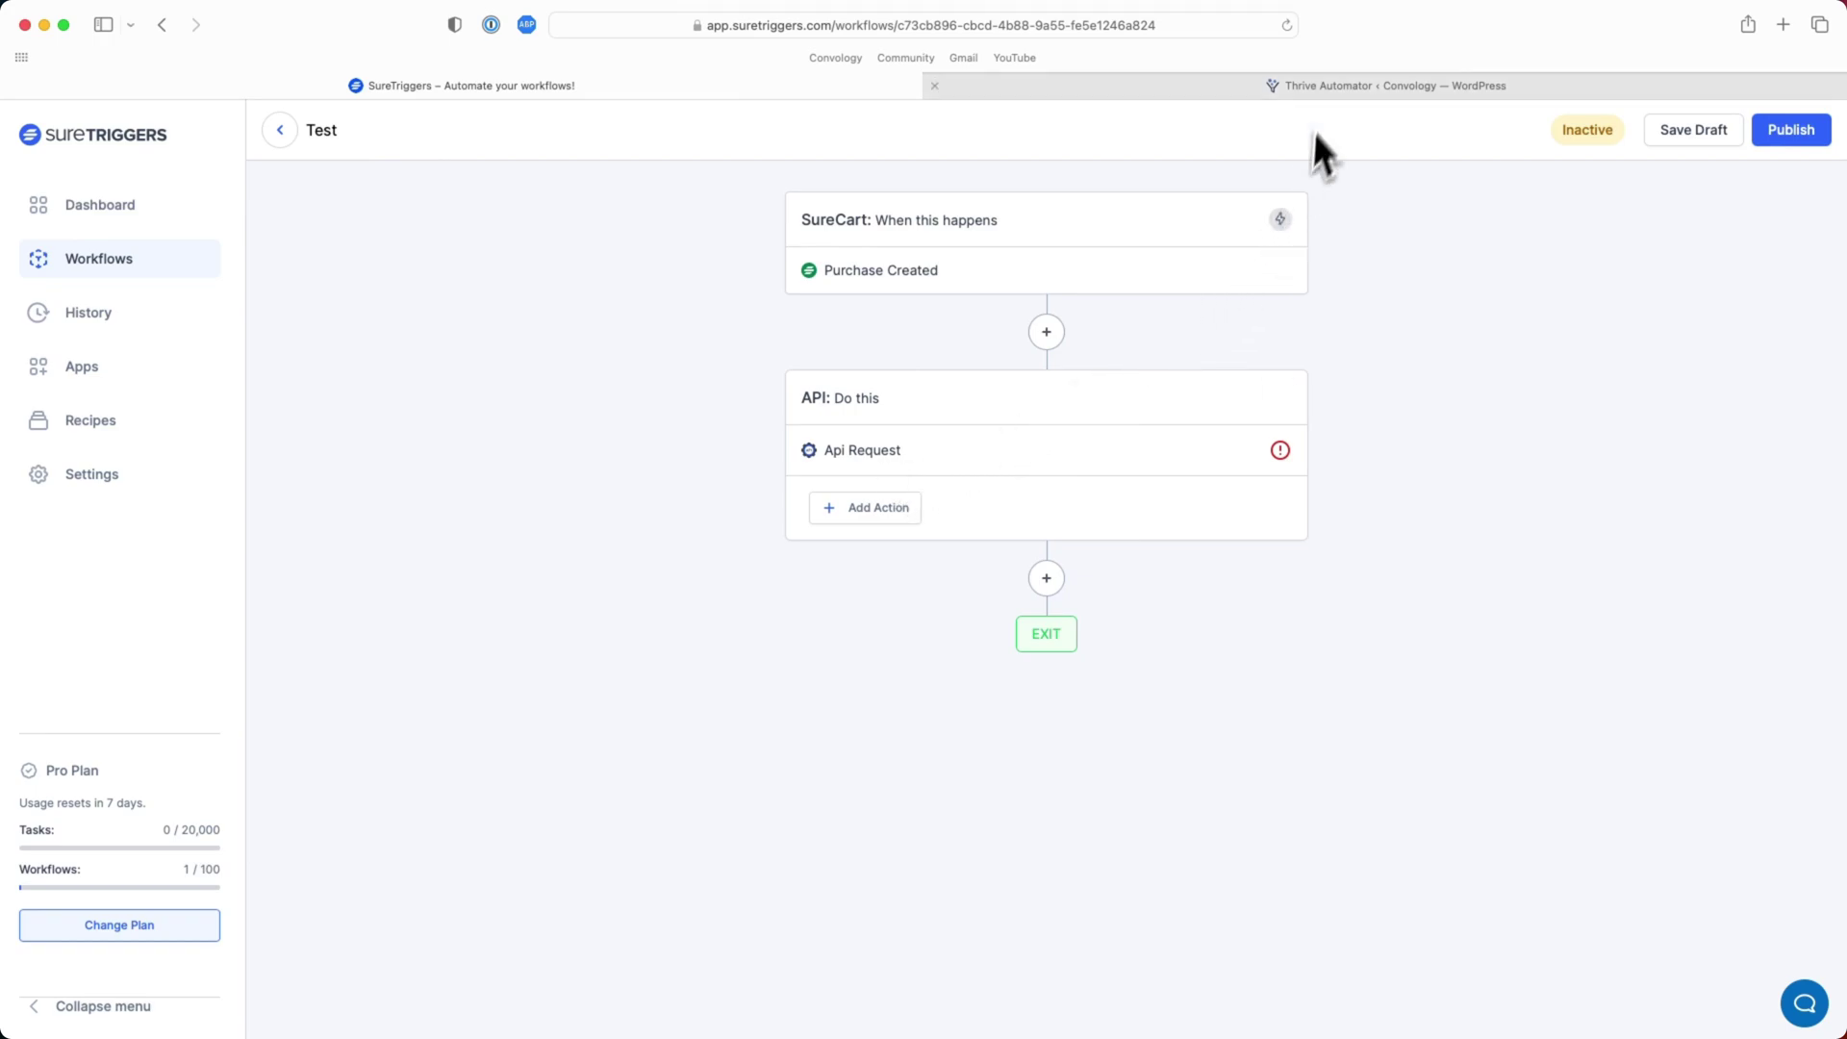
left_click(1329, 89)
Step: In the Incoming webhook trigger, add incoming data keys email and name
left_click(1044, 284)
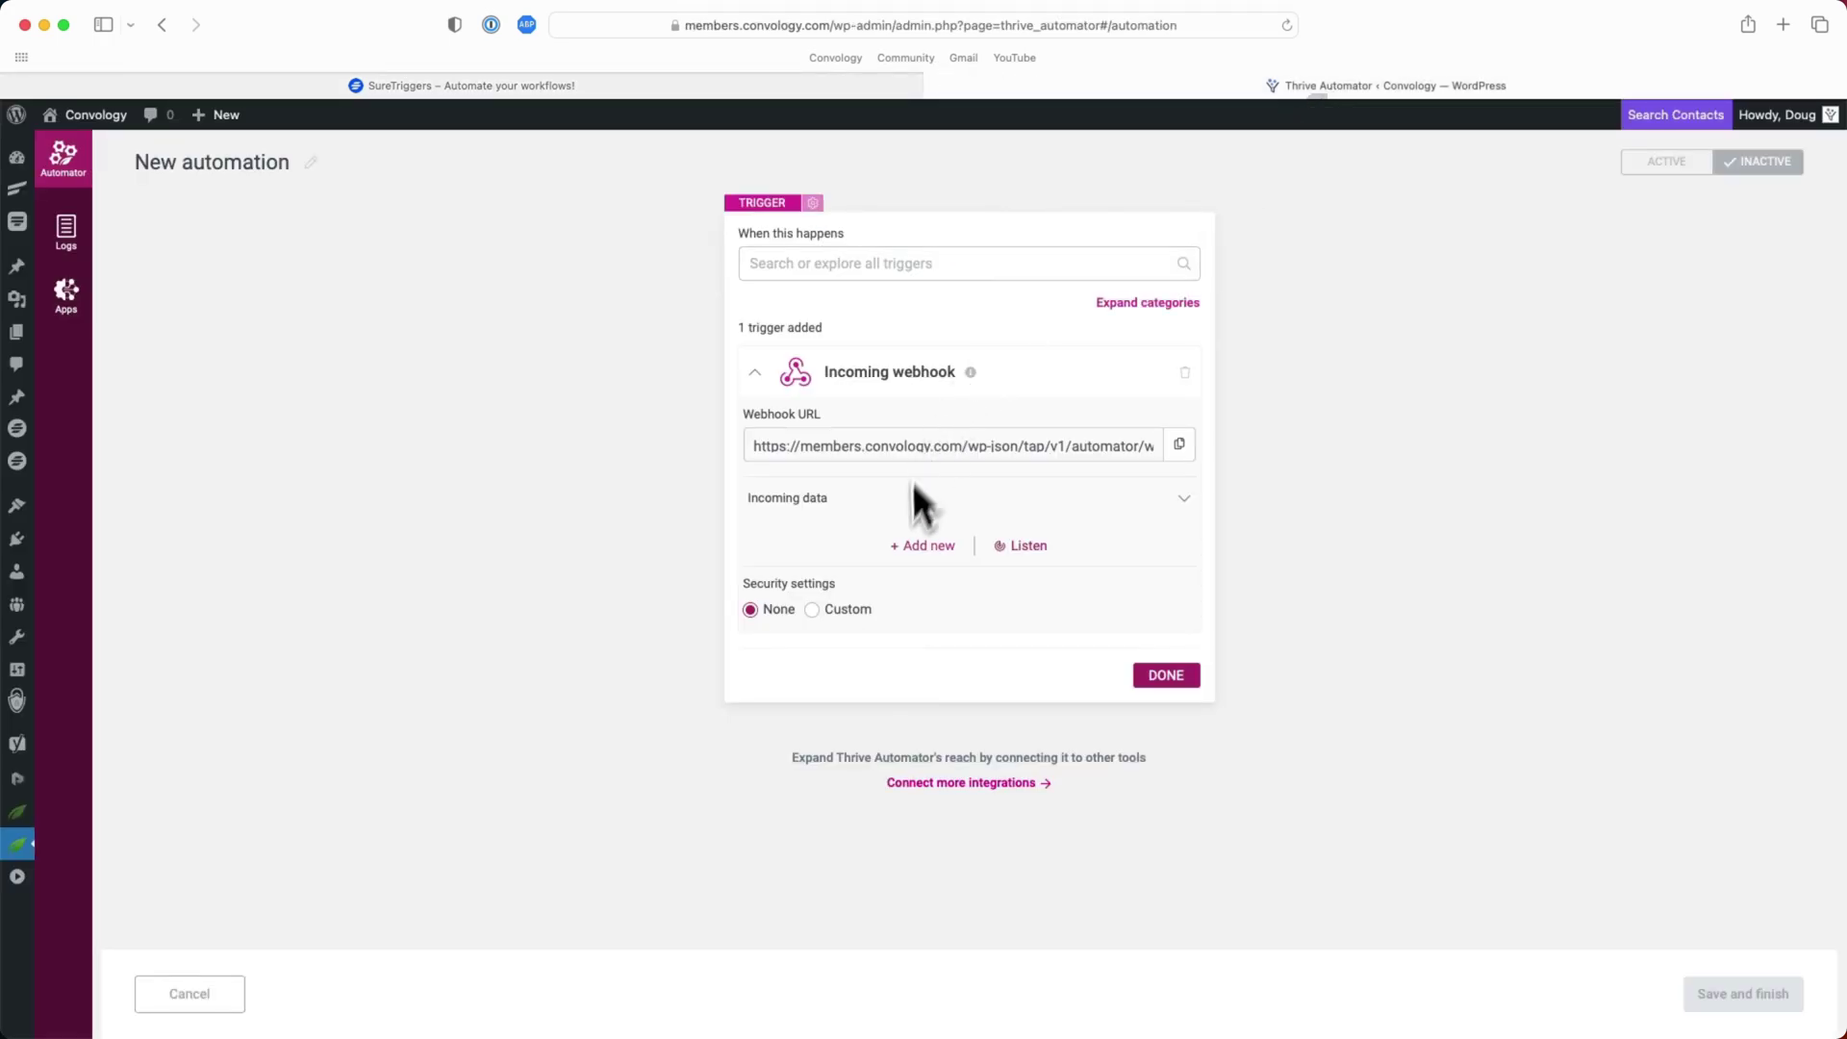
left_click(1189, 496)
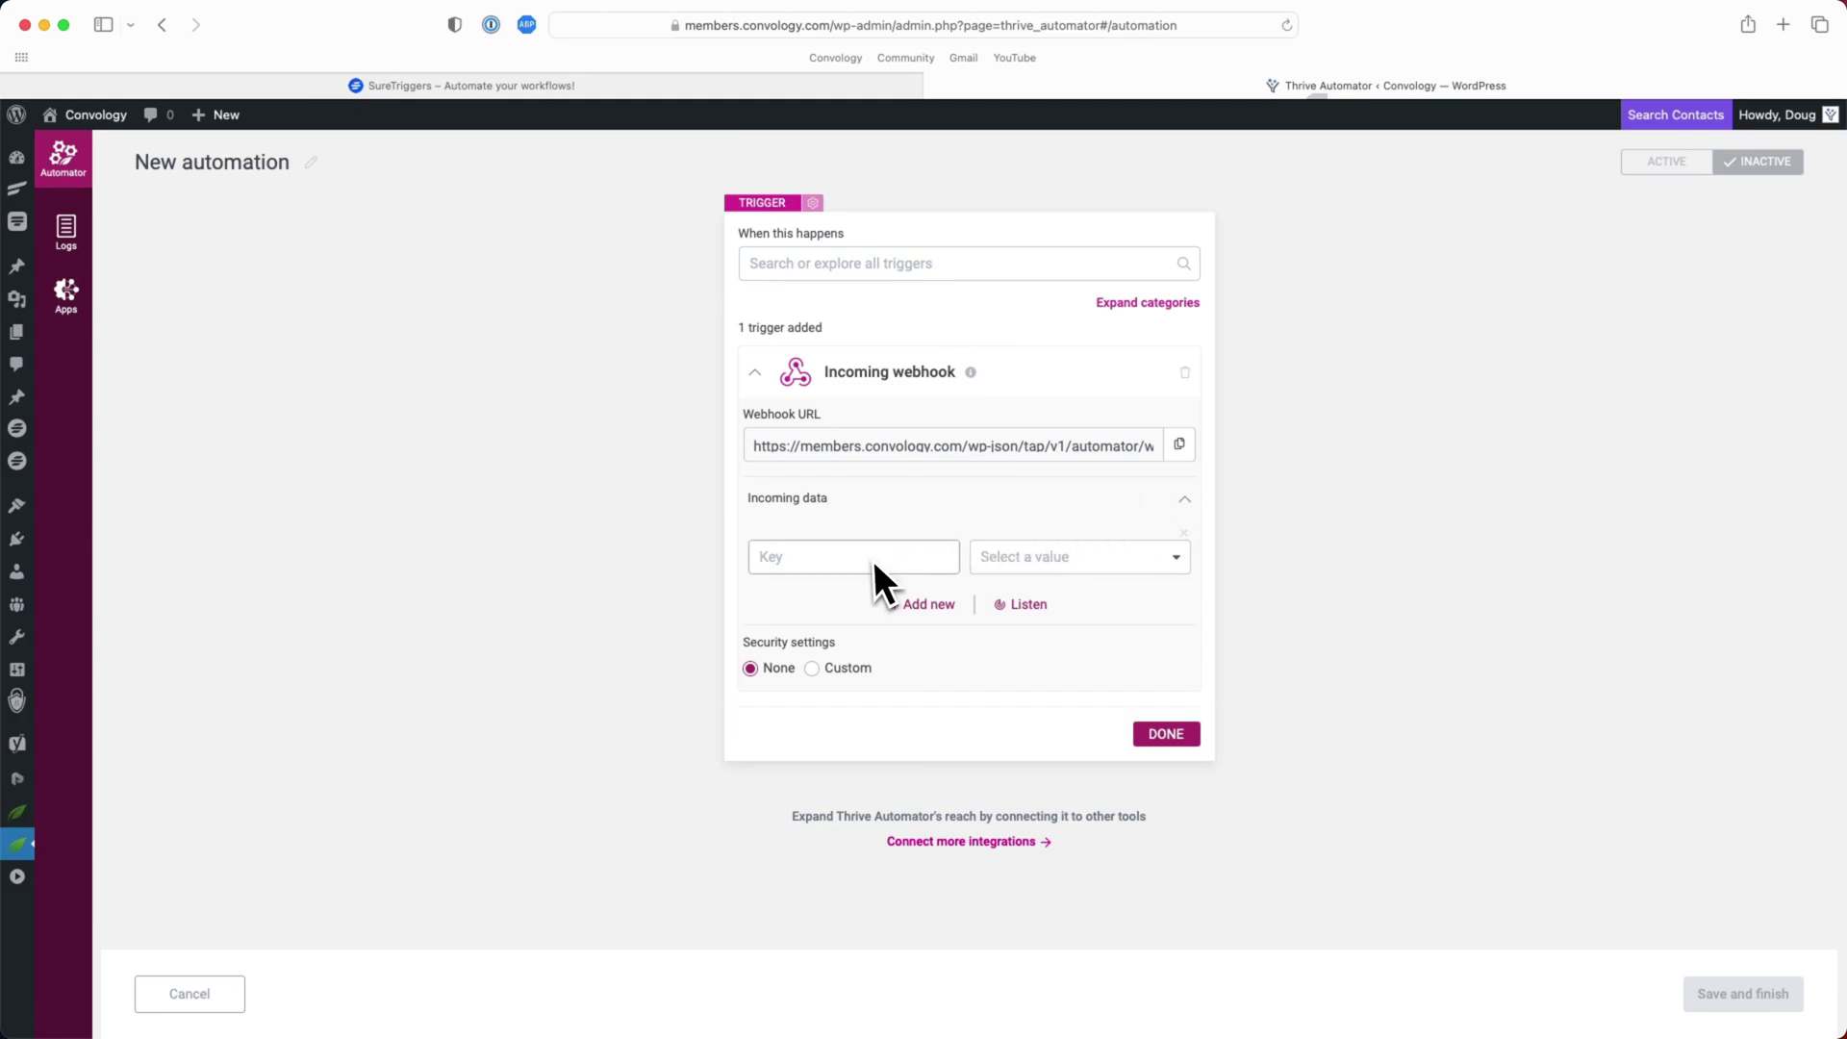
left_click(930, 603)
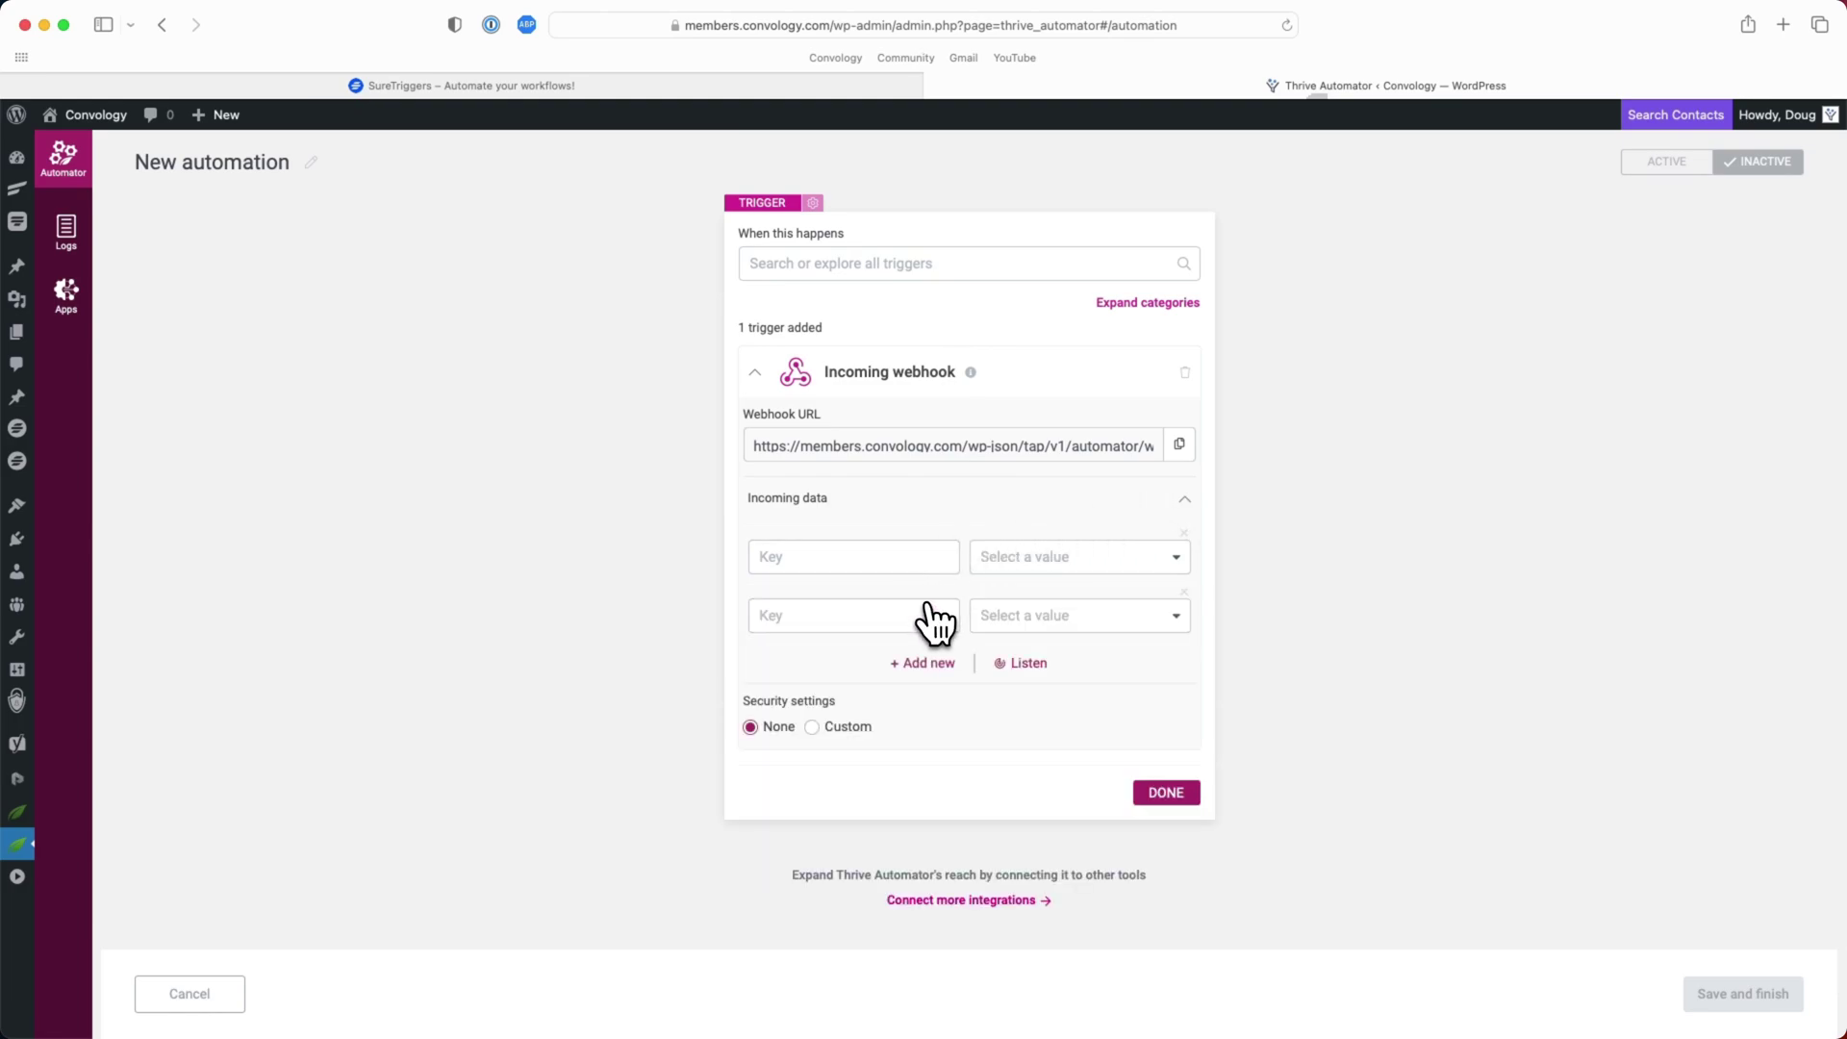
left_click(866, 558)
type("email")
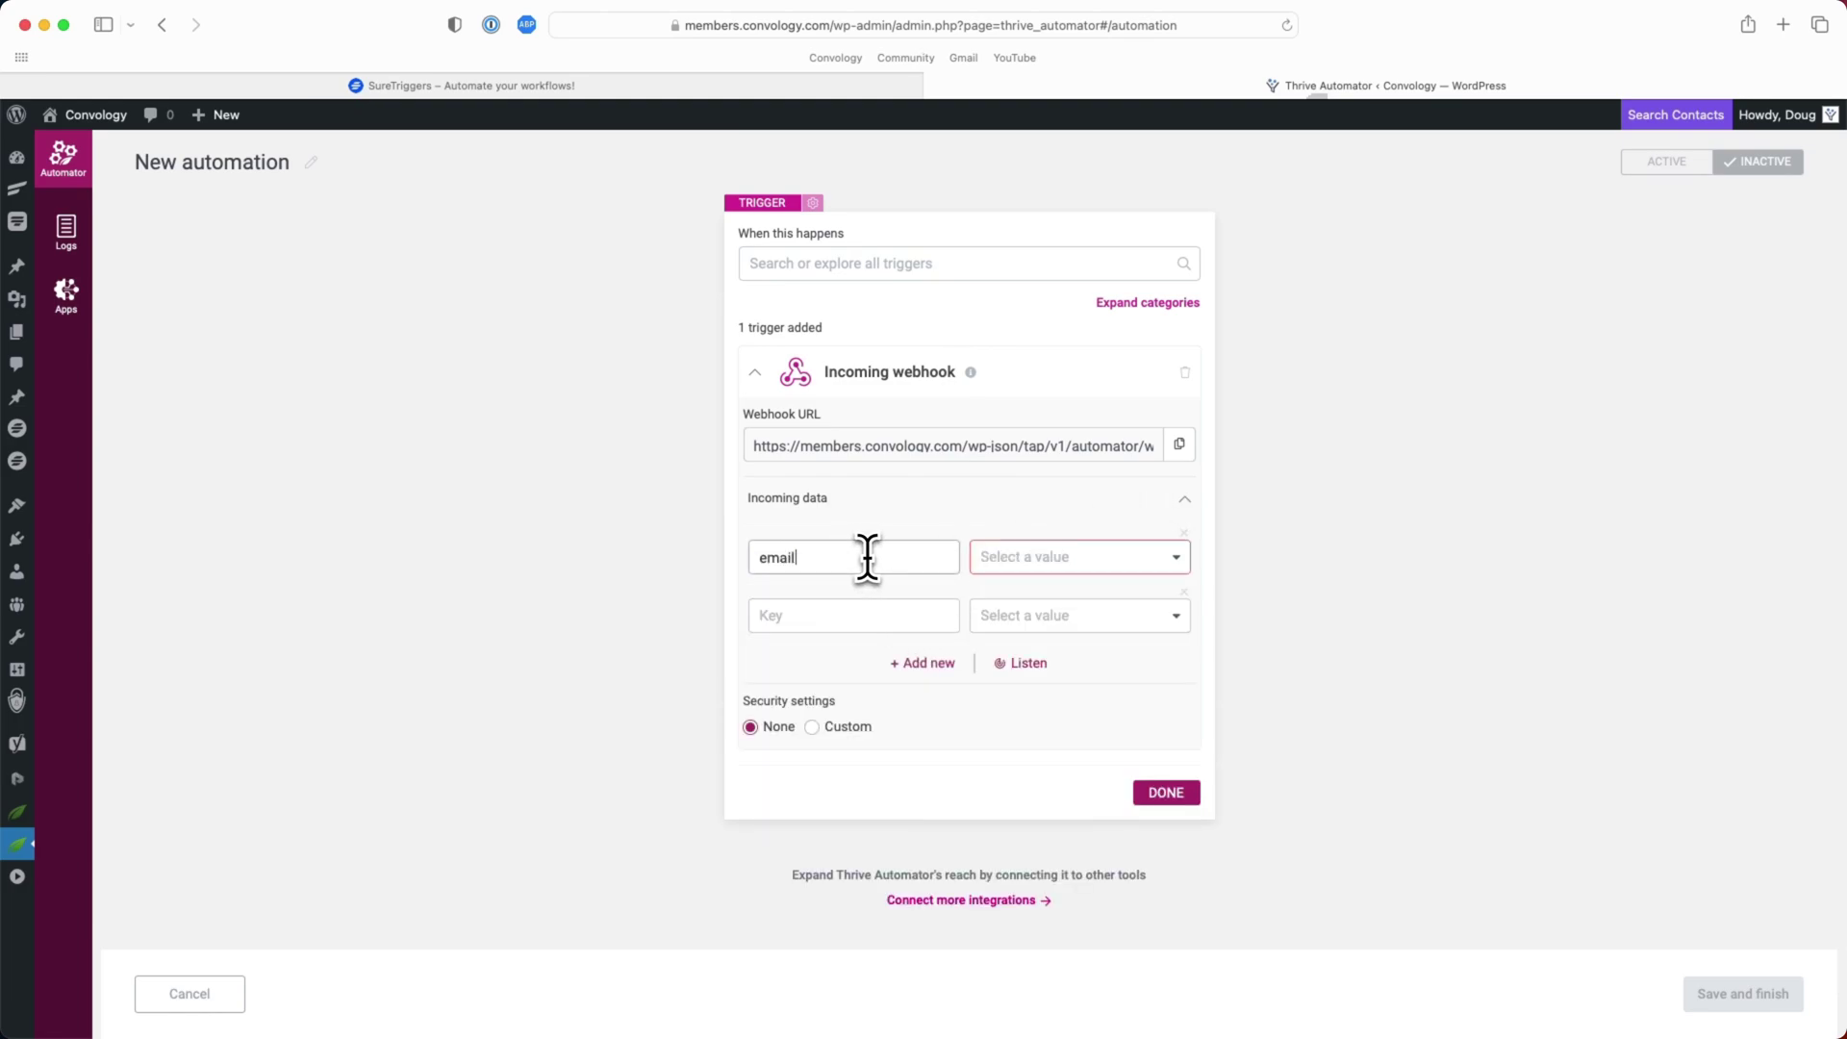
left_click(818, 93)
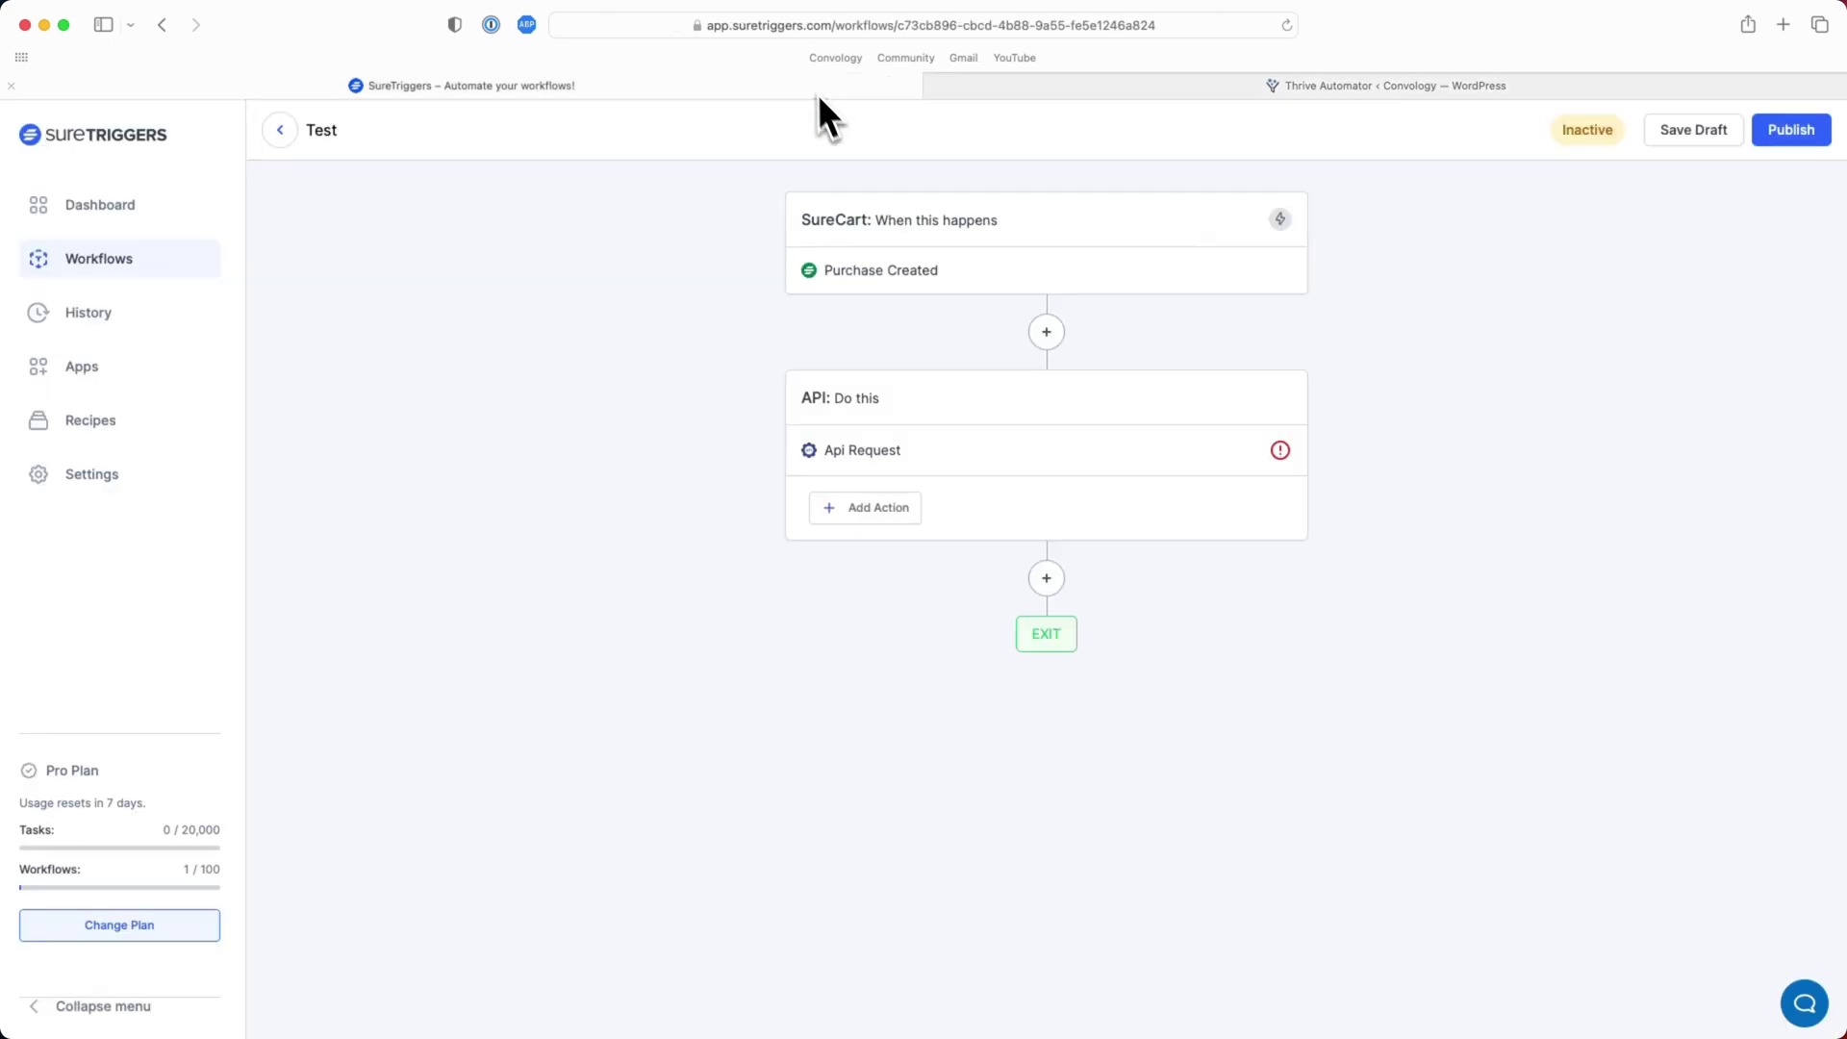
left_click(1017, 445)
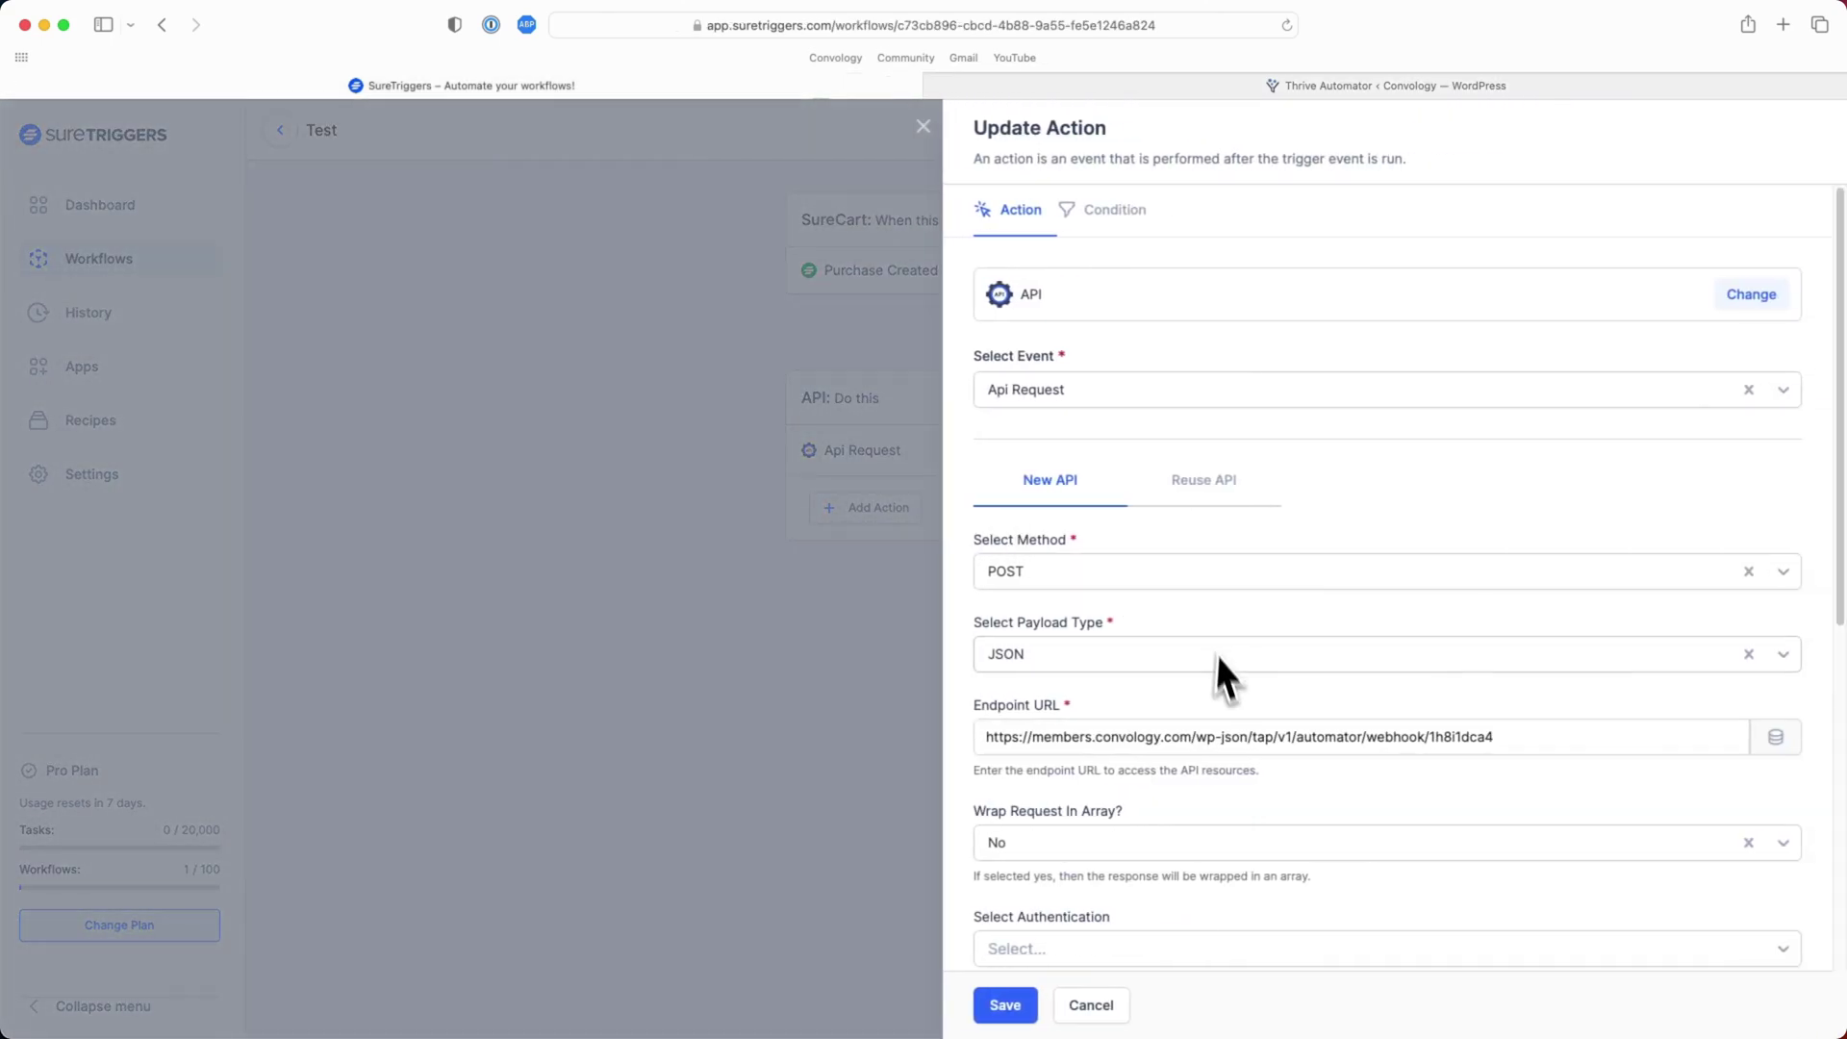
scroll(1217, 683, "down", 6)
left_click(1221, 87)
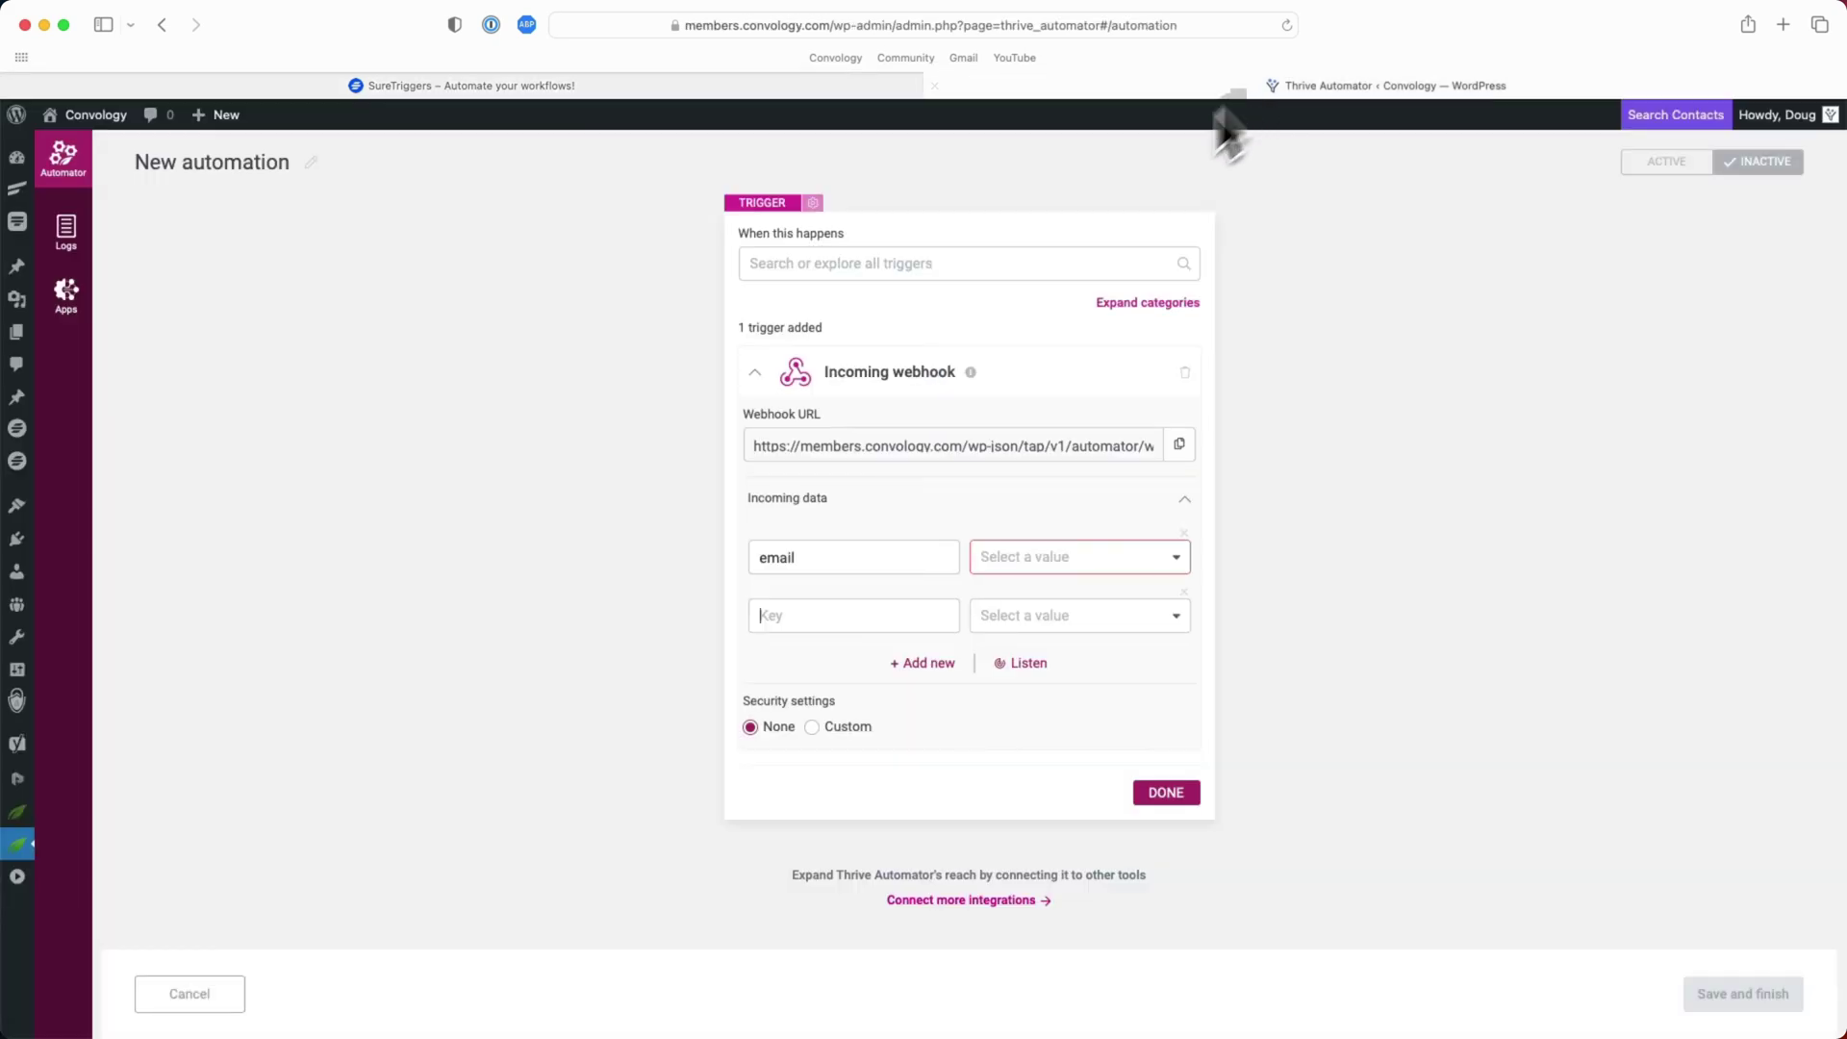
left_click(803, 614)
type("name")
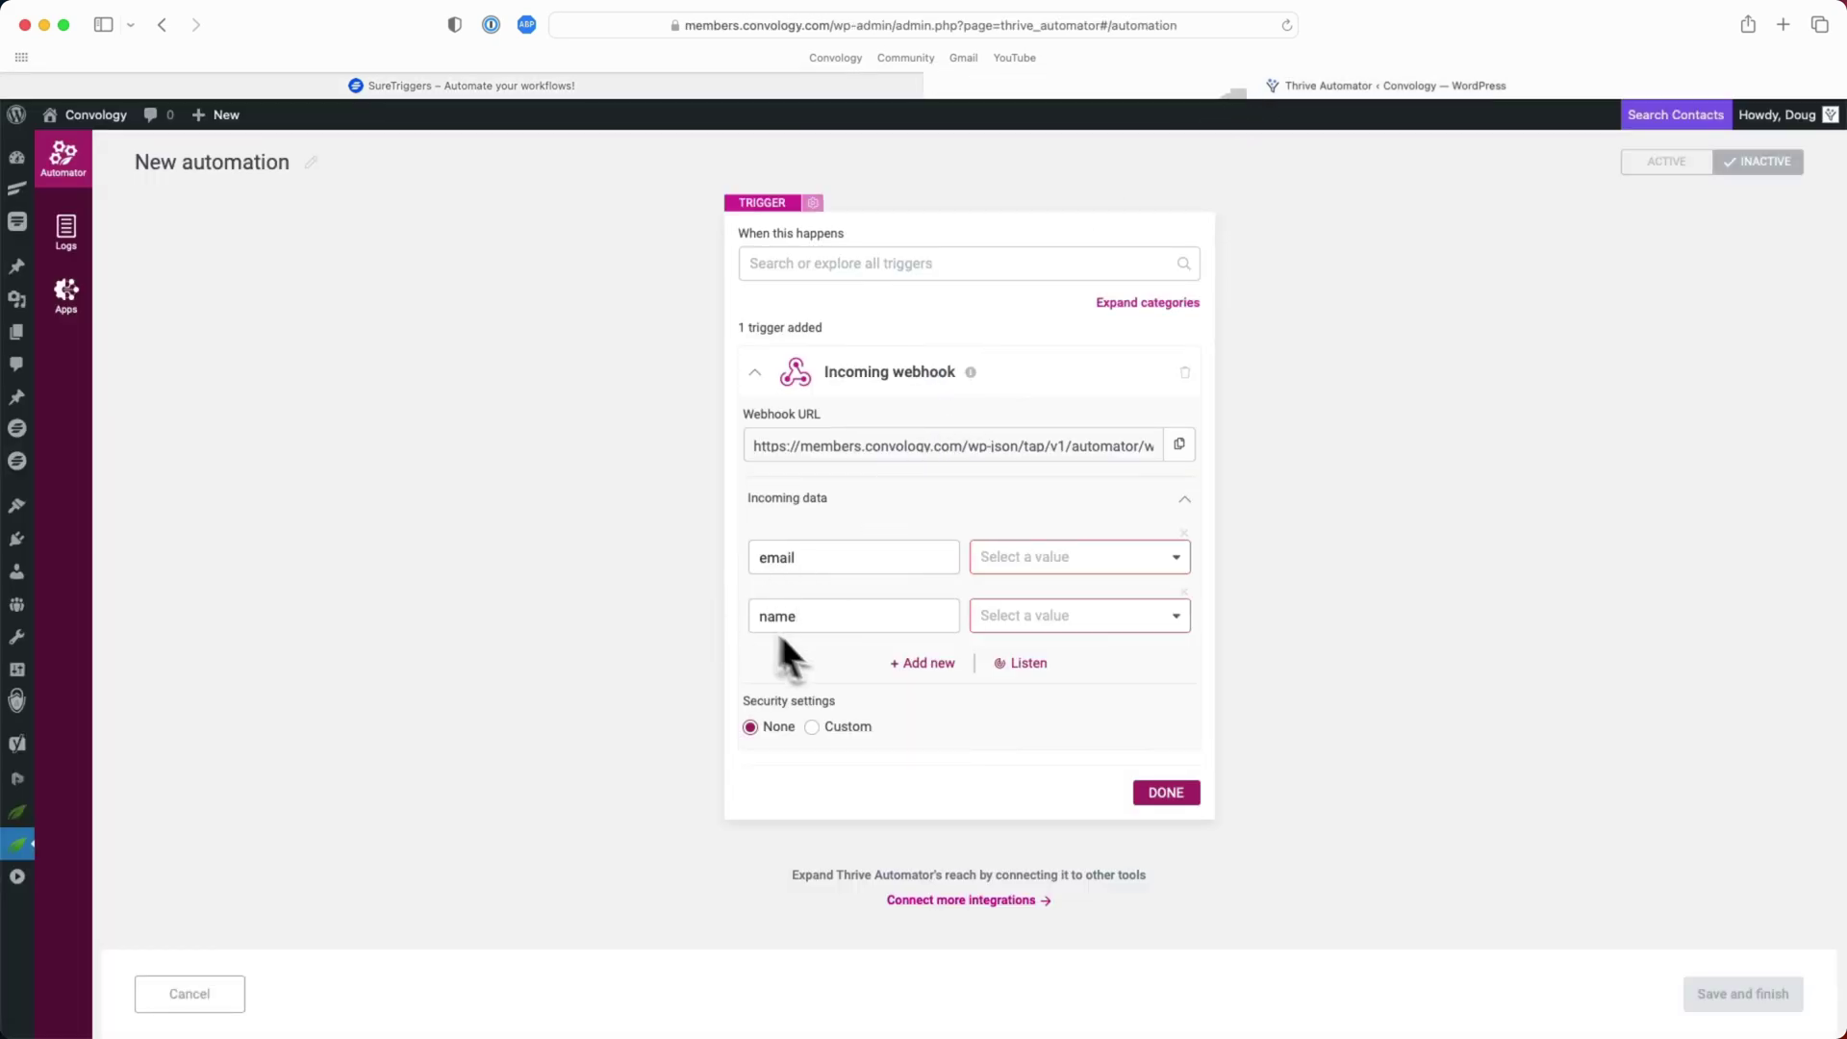
Step: Map email to Dynamic Mapping > Email, type name as Generic Data > Text, and finish the trigger
left_click(1006, 563)
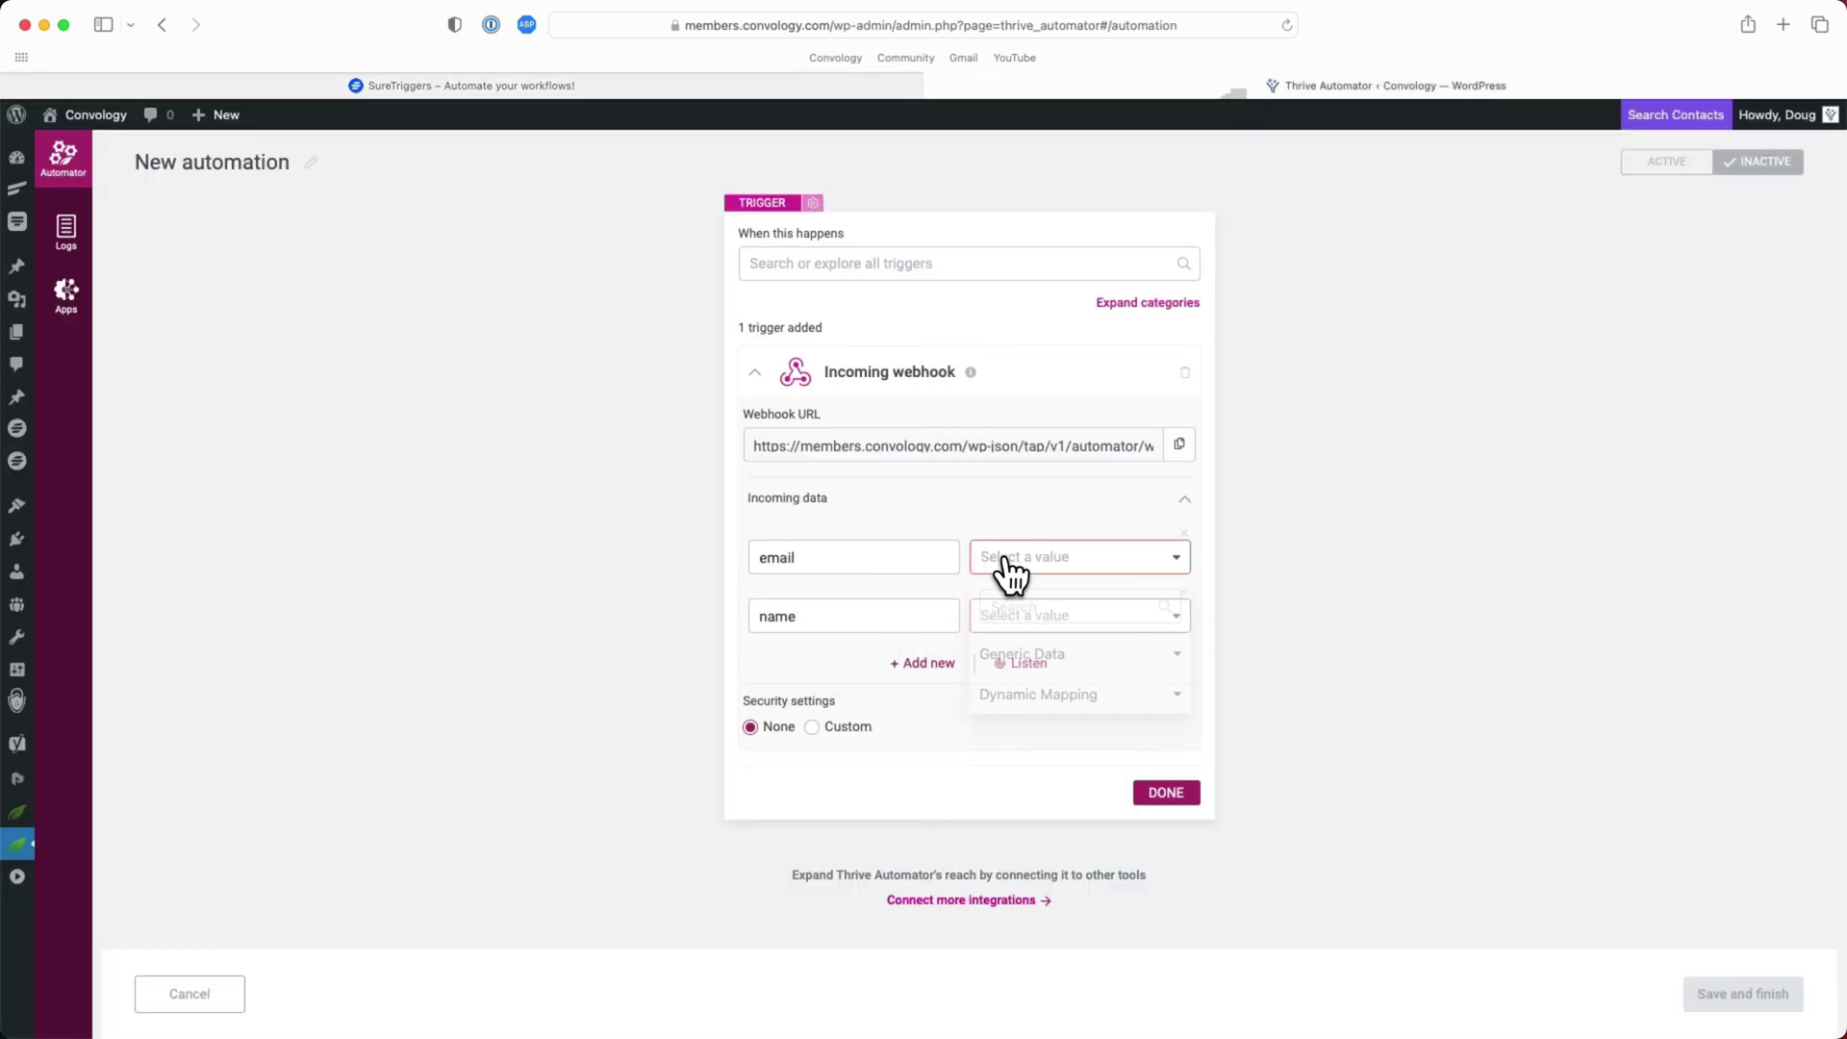
left_click(1035, 697)
left_click(1012, 739)
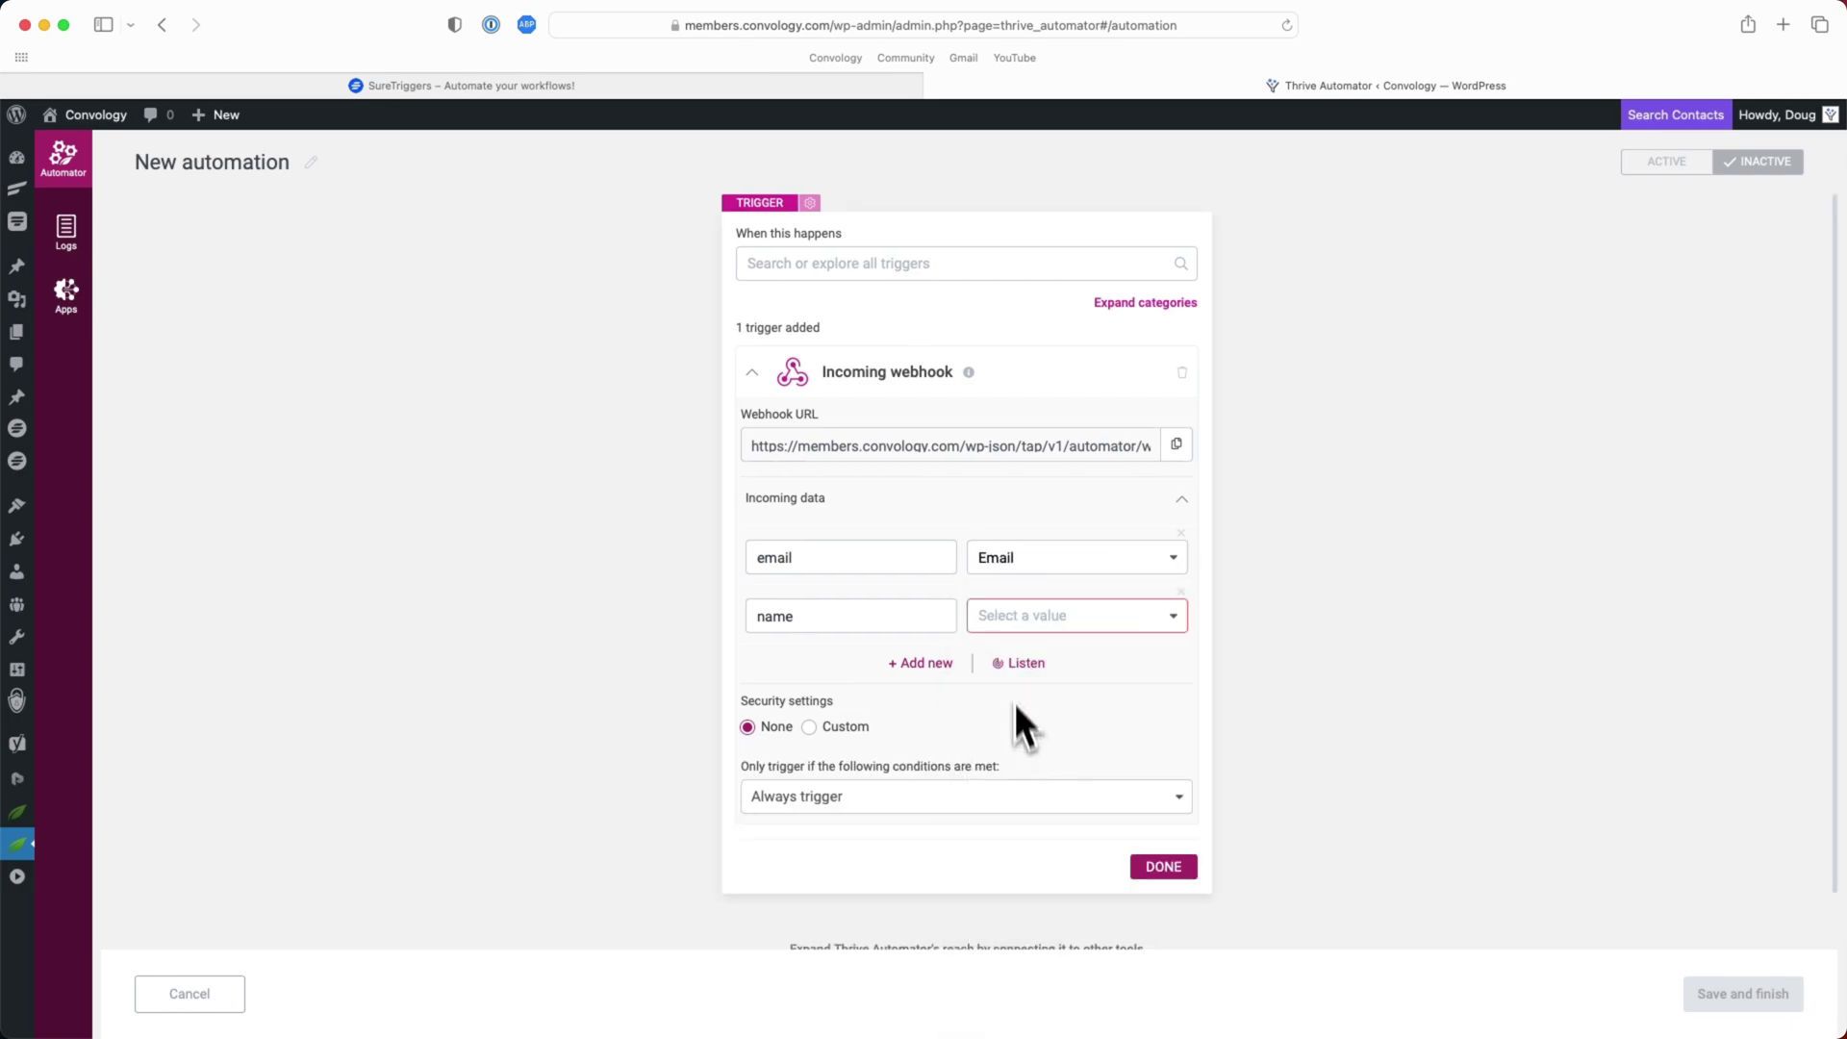
left_click(1049, 621)
left_click(1030, 712)
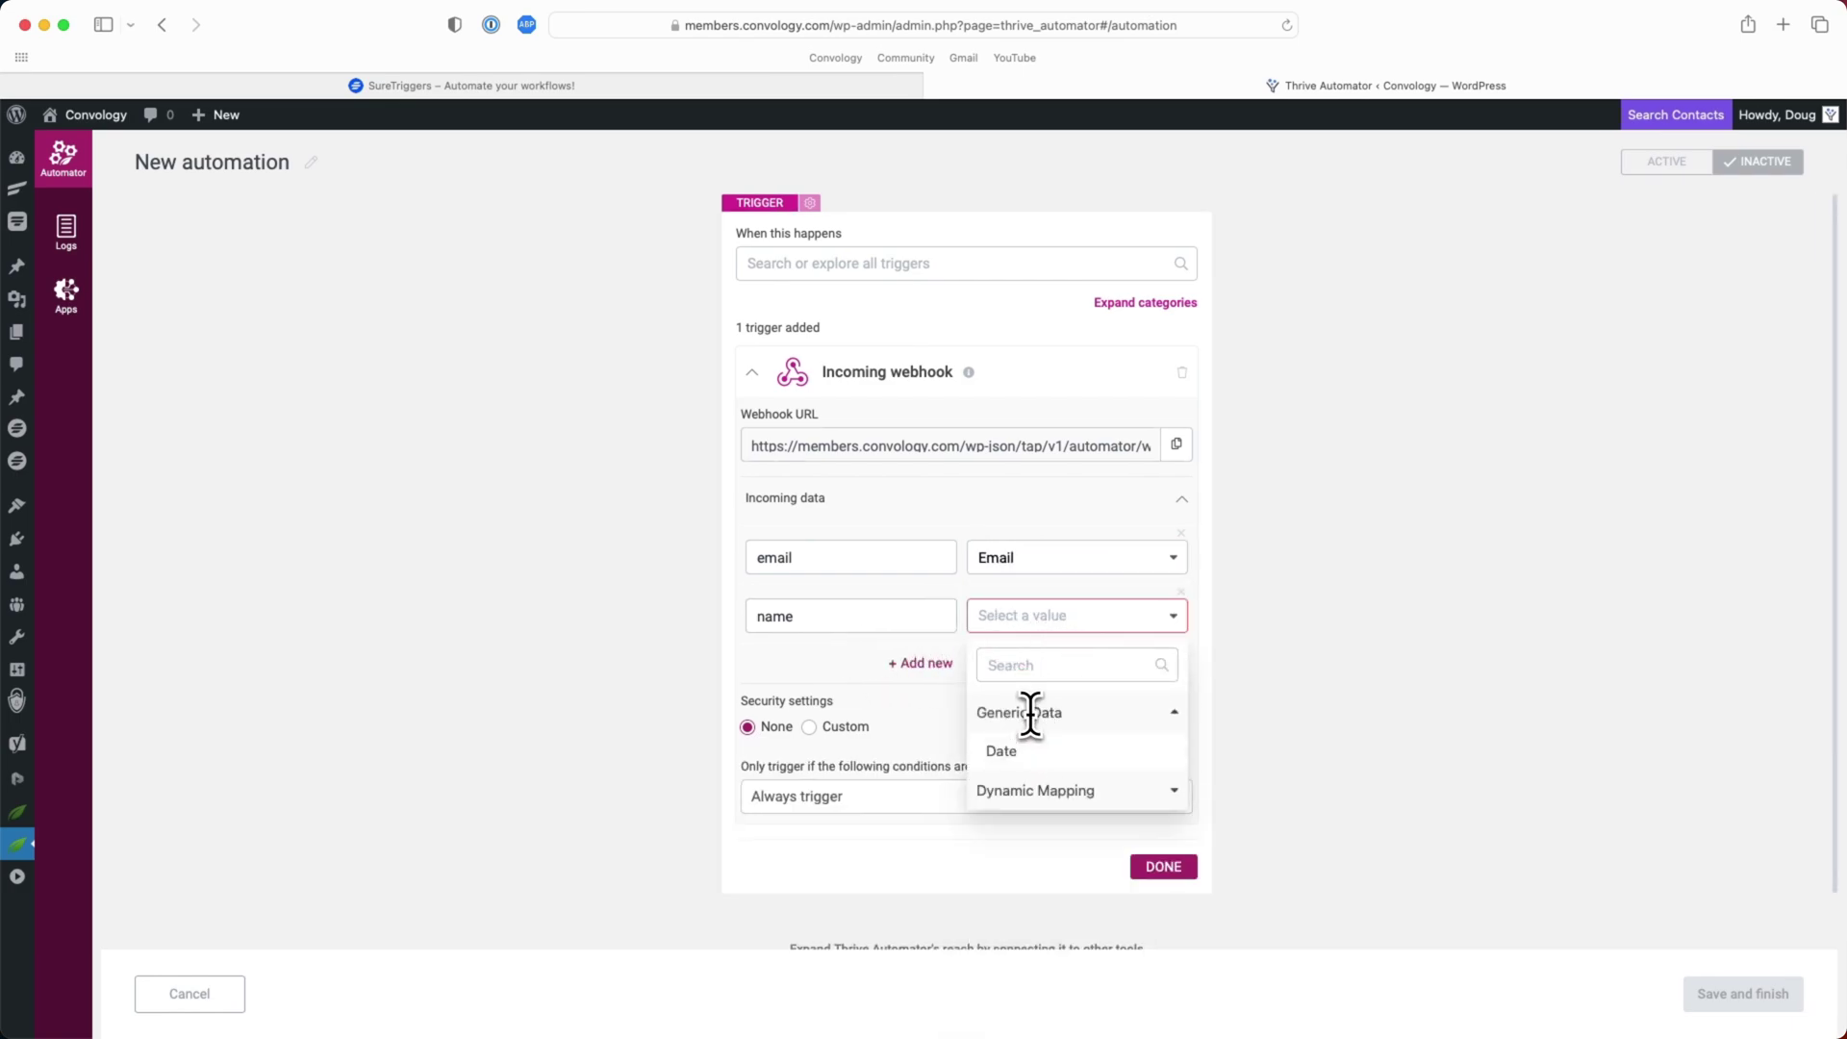
left_click(1033, 752)
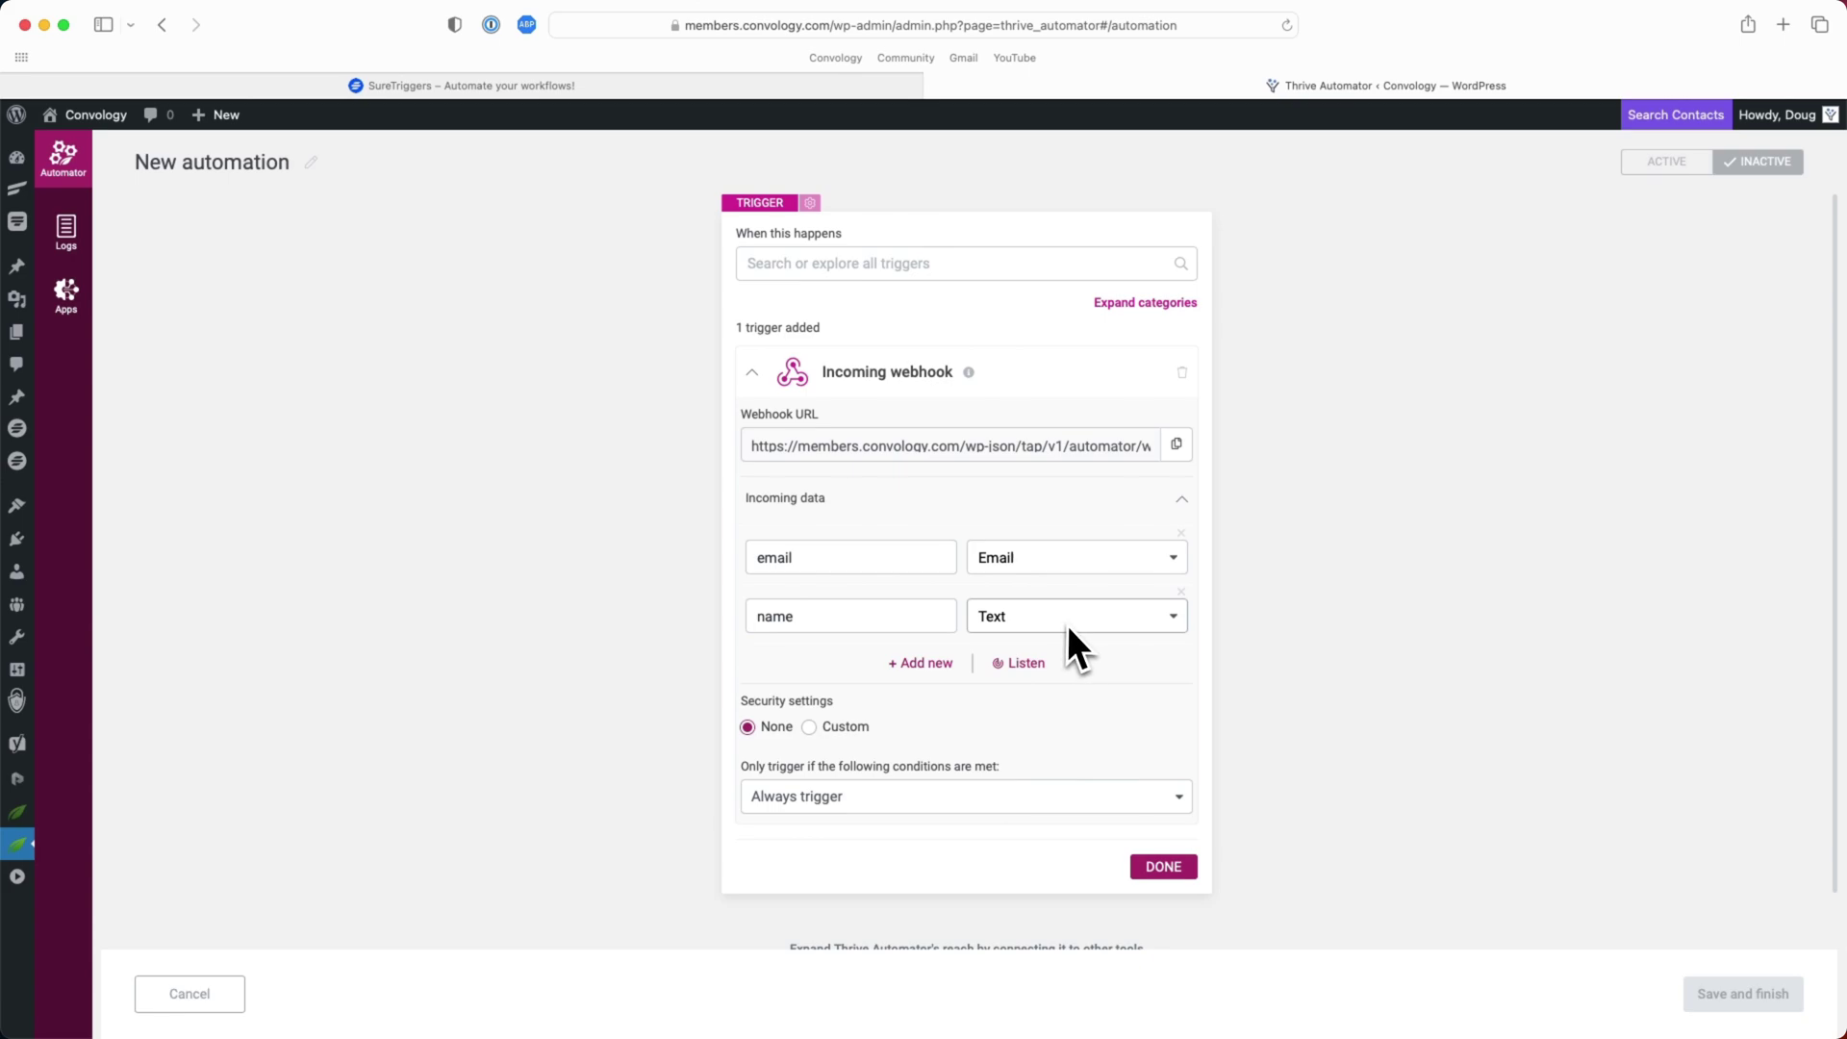
left_click(1162, 867)
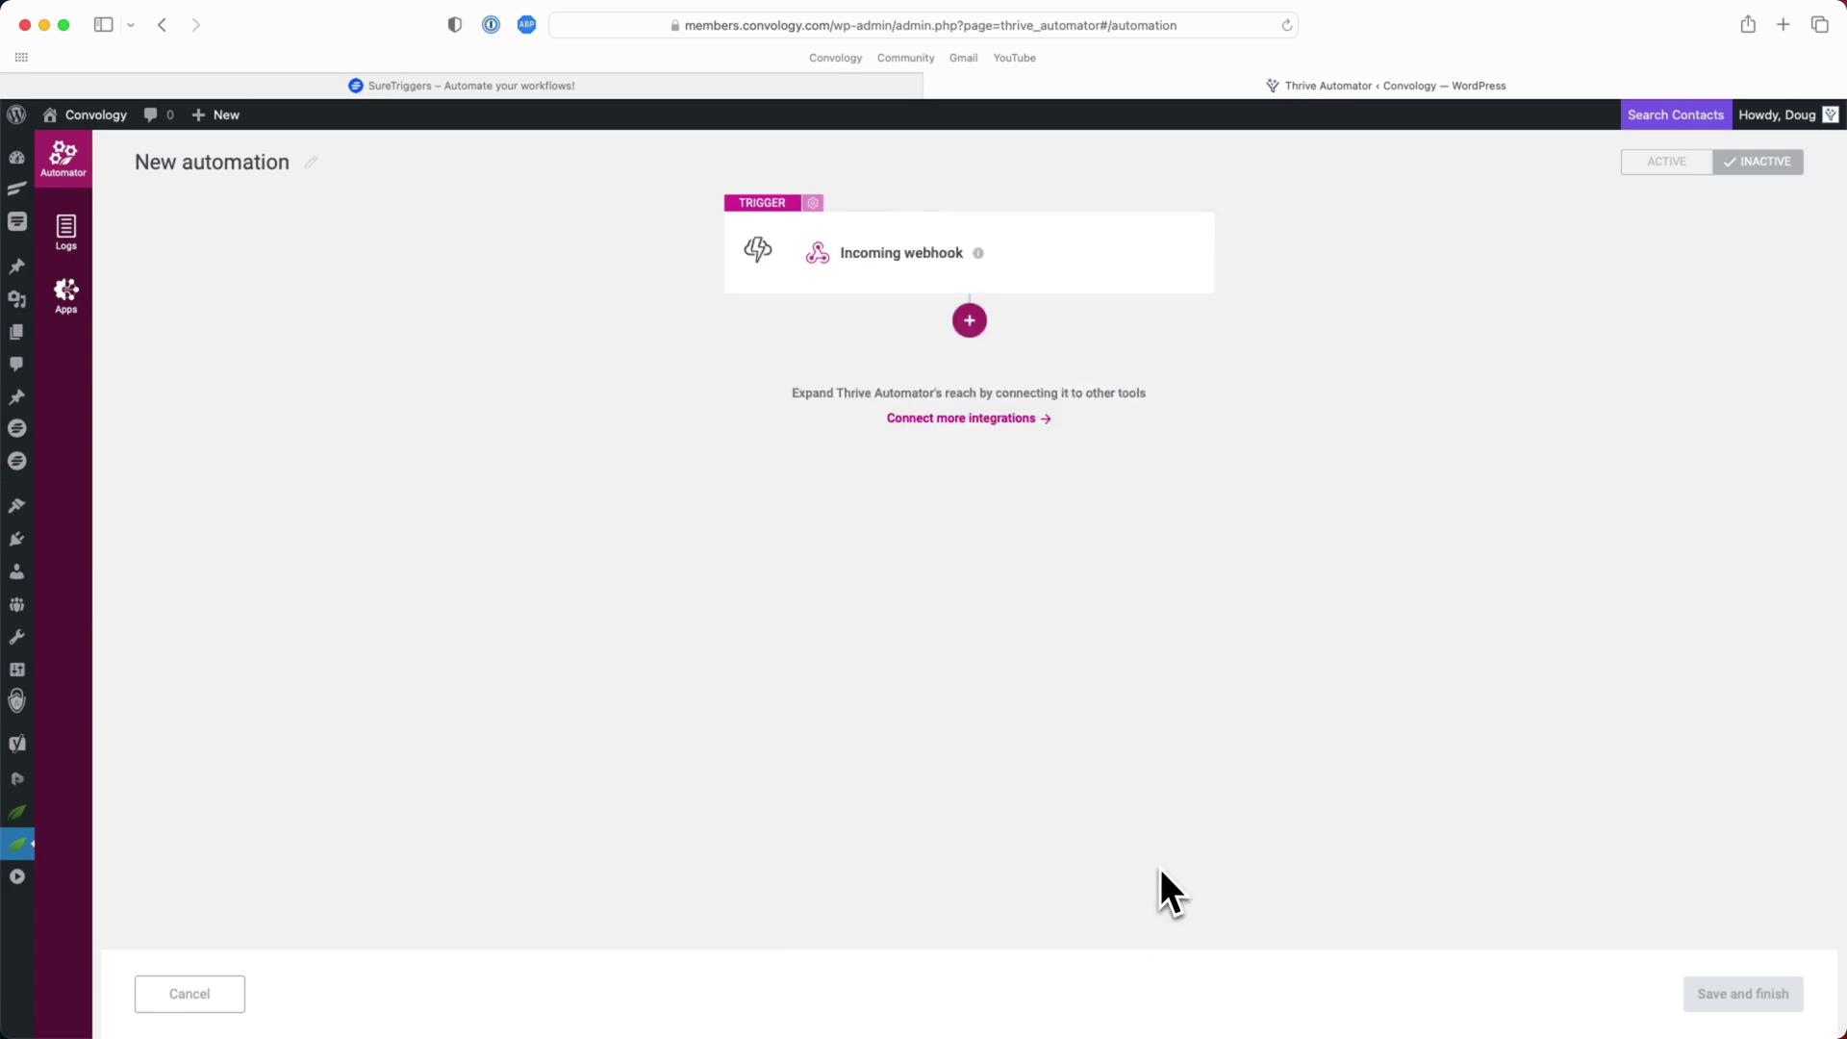
Step: Add a WordPress Find or create user action, keeping the Subscriber user role
left_click(971, 322)
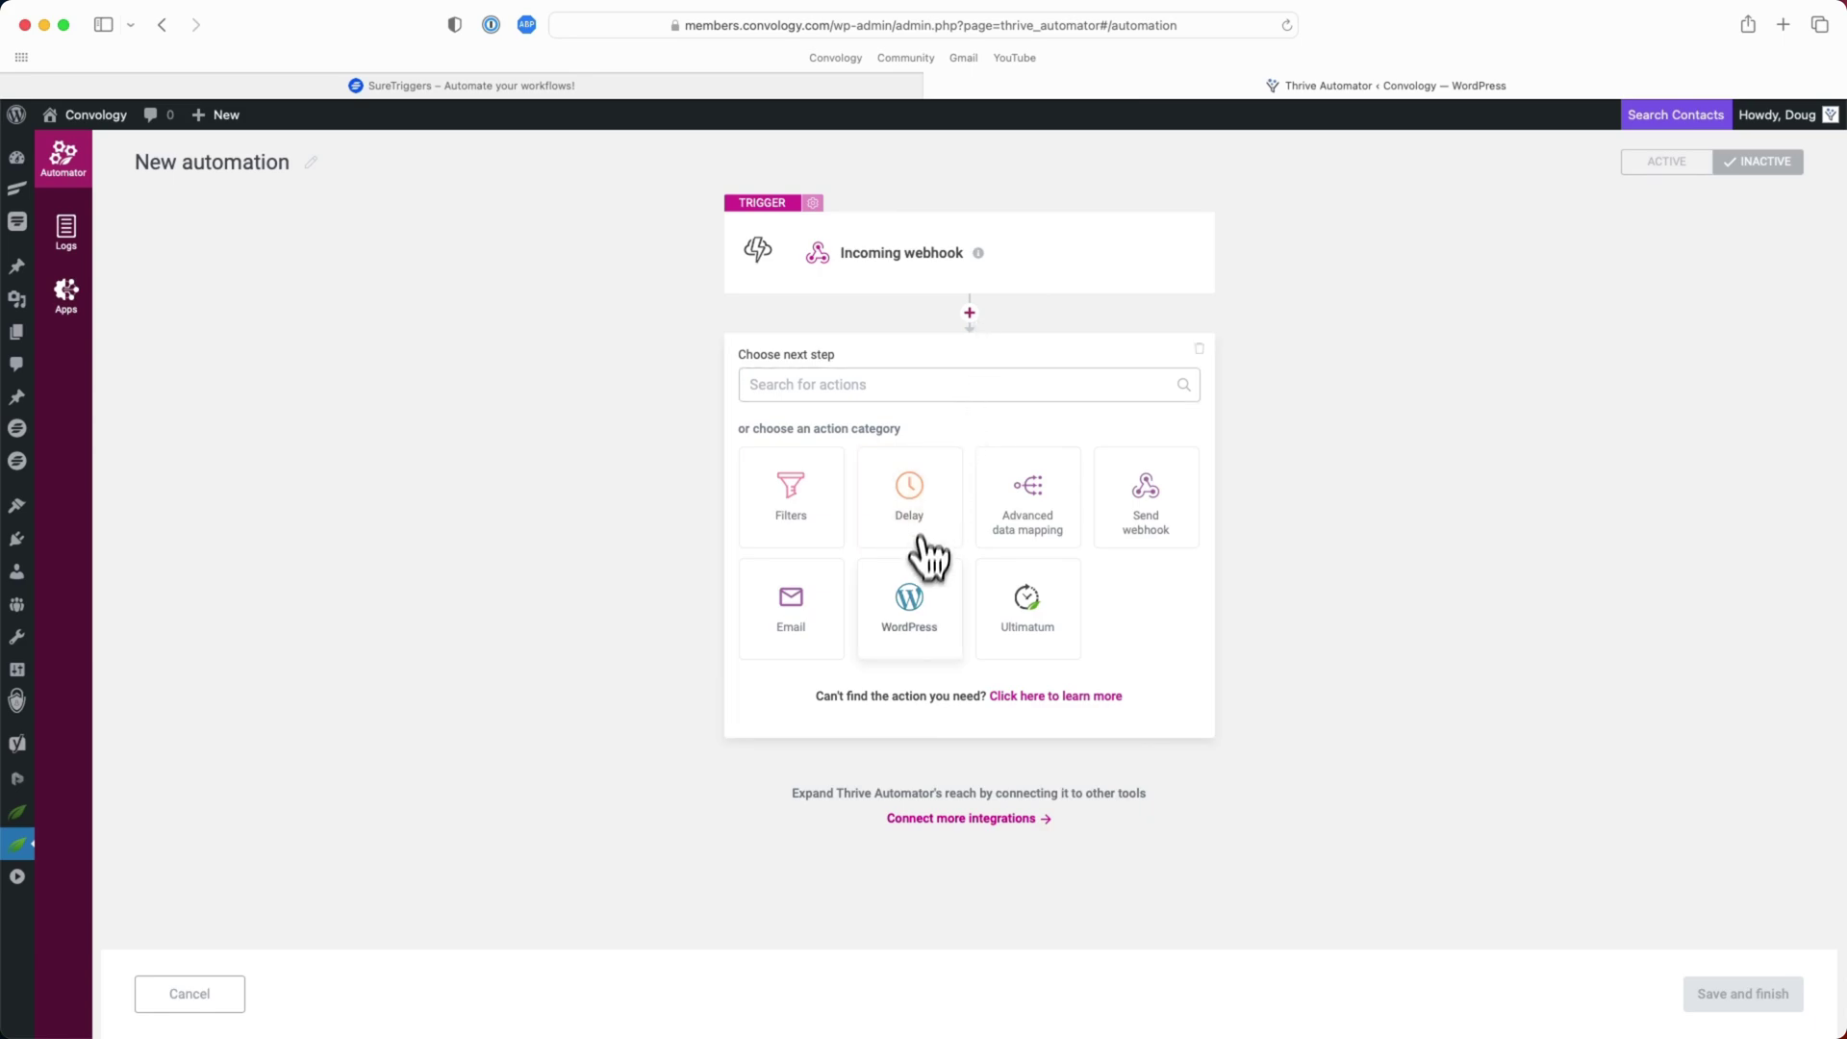
left_click(919, 616)
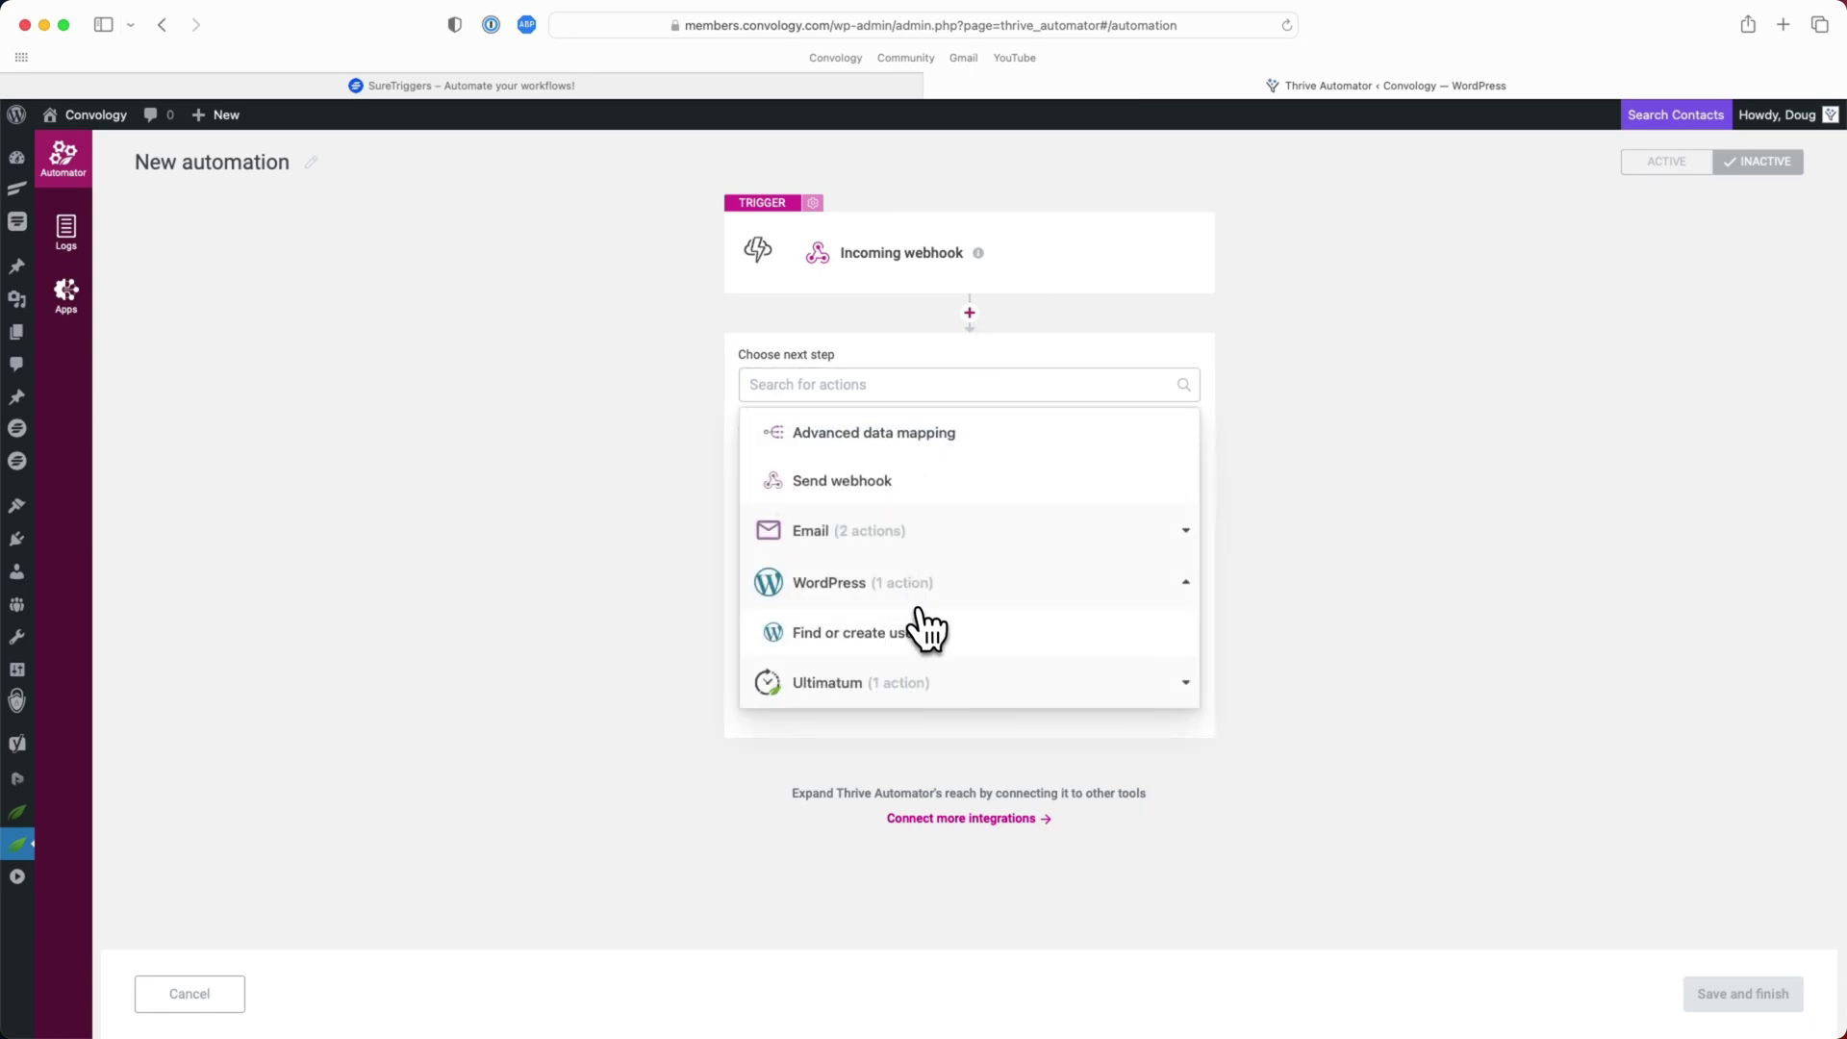
left_click(859, 634)
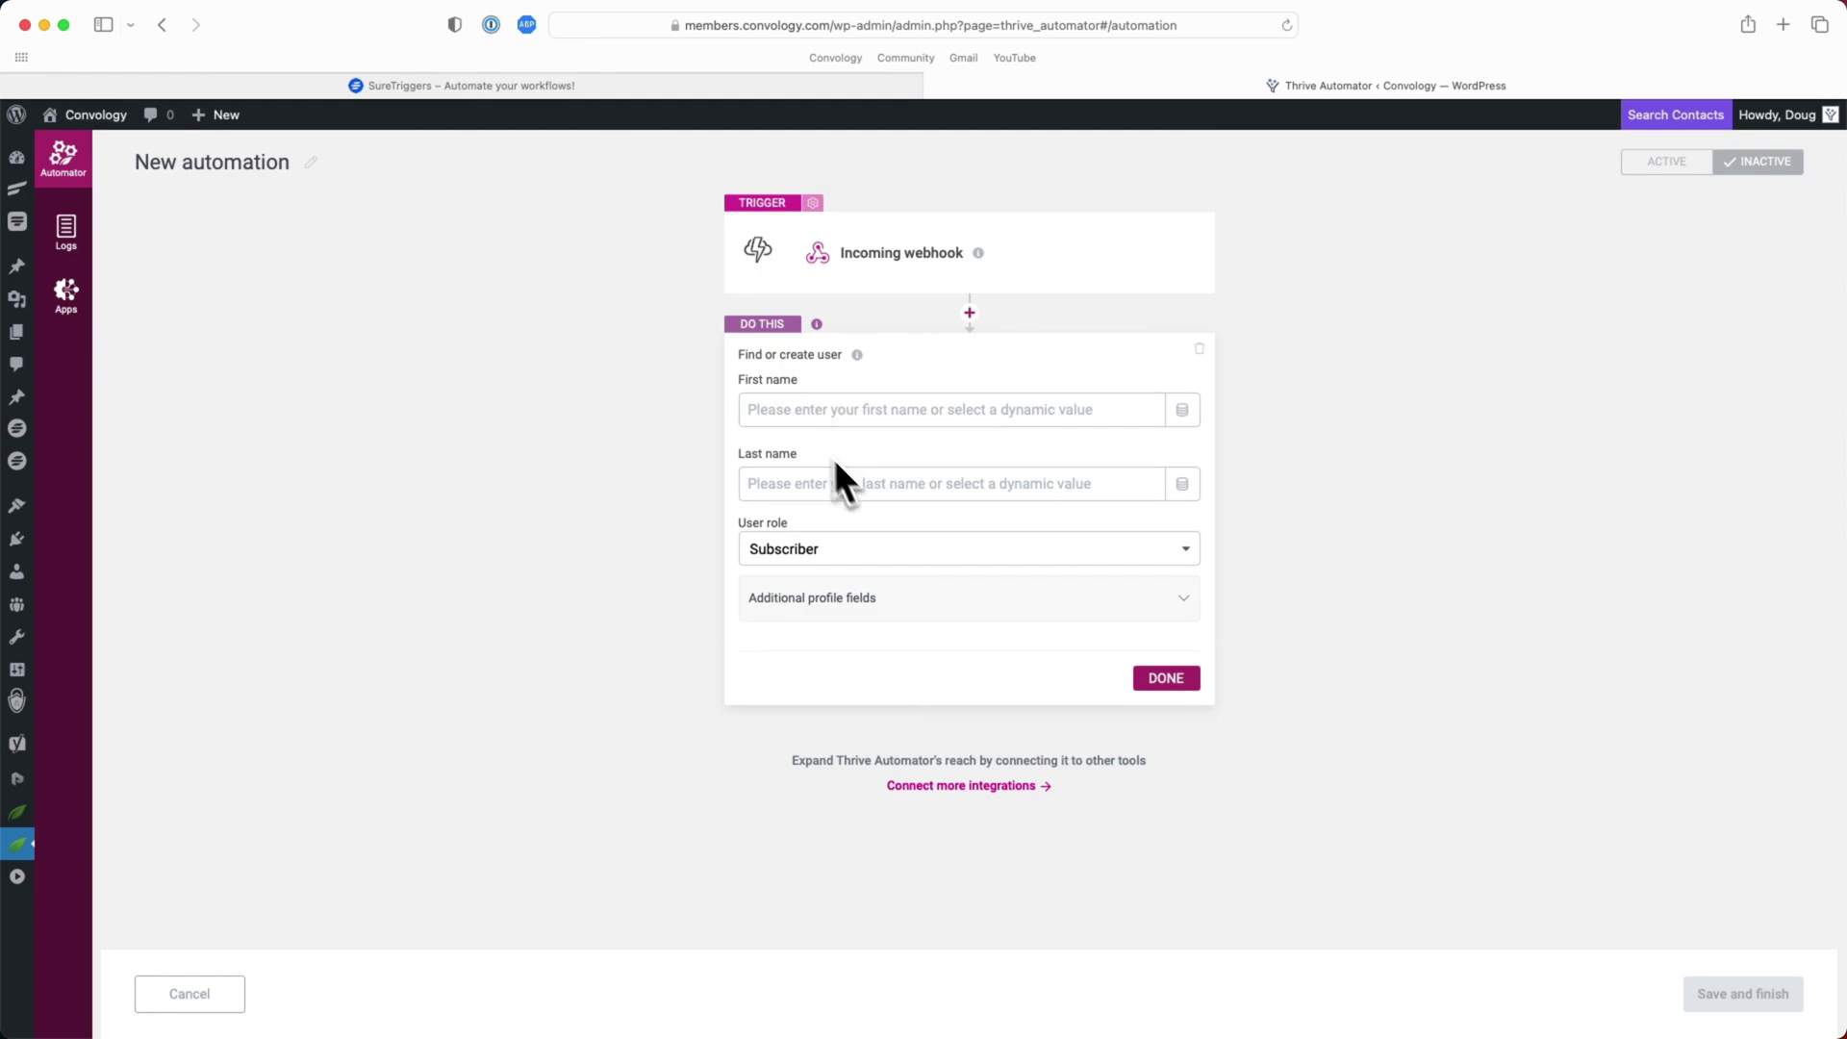
left_click(1167, 679)
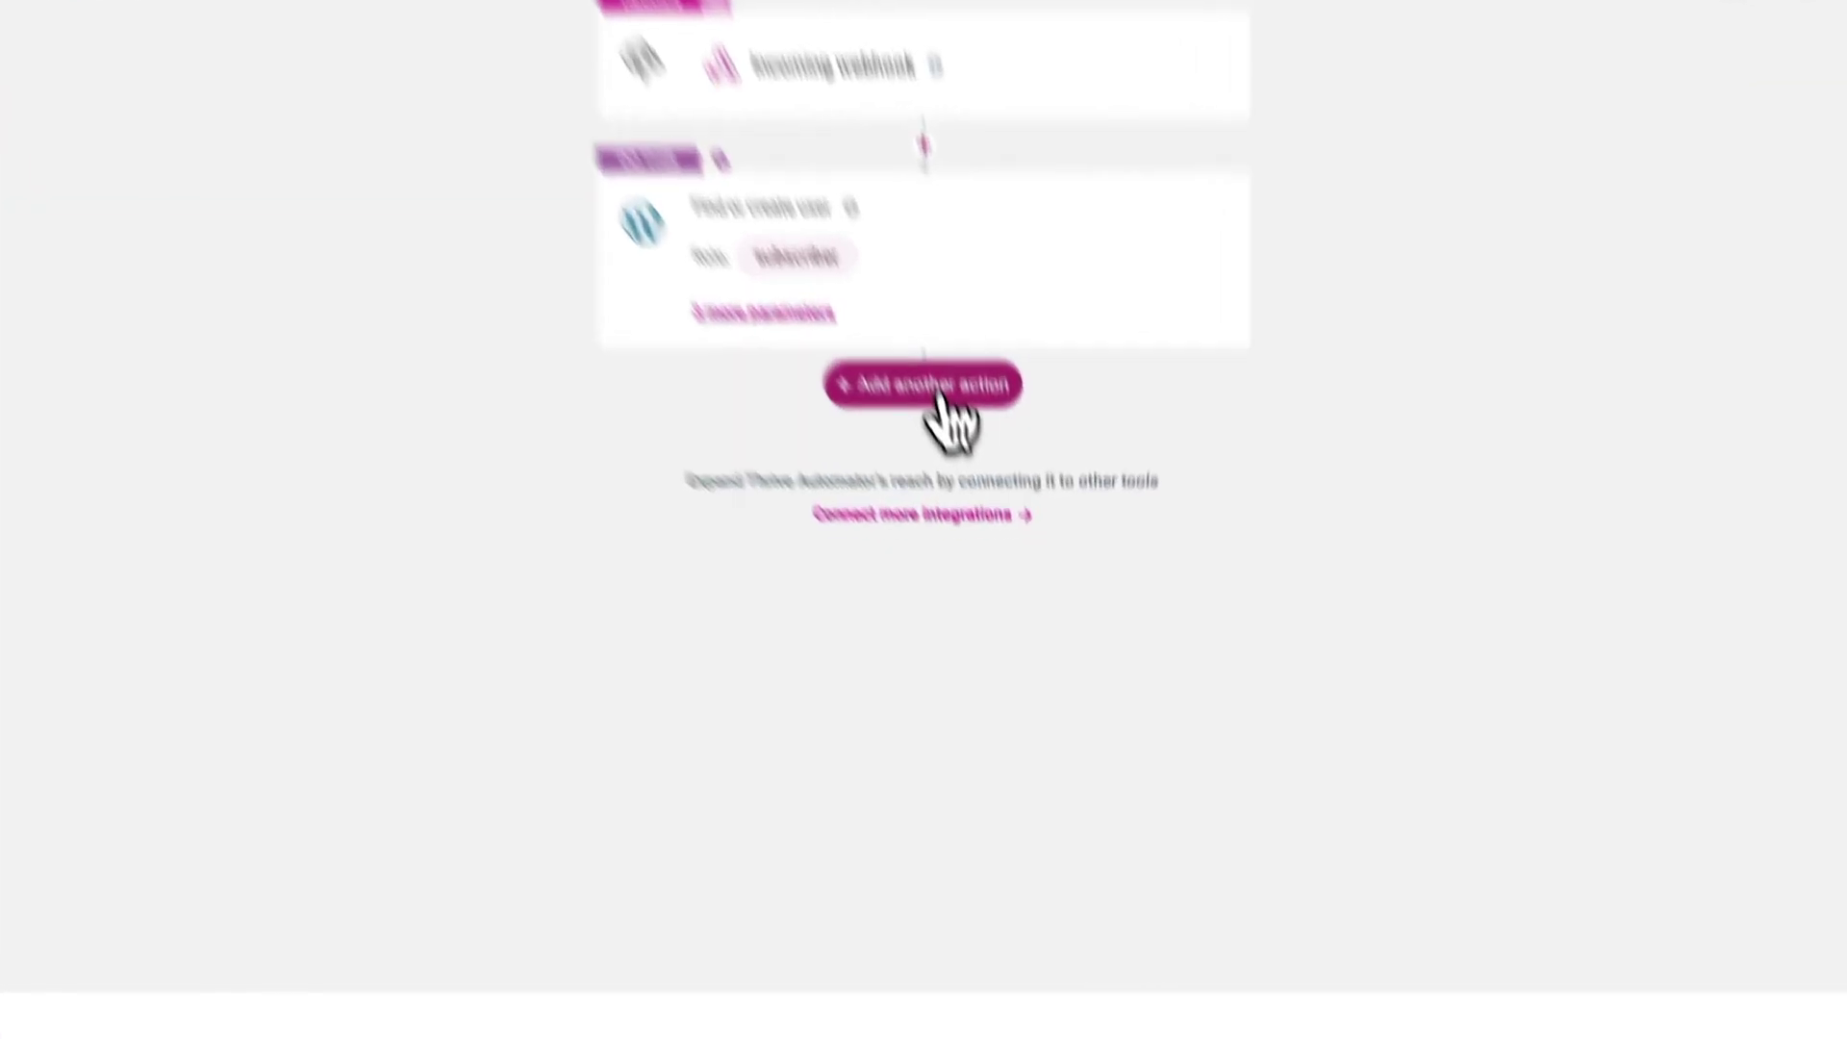
Step: Add an Apprentice 'Grant access to product' action set to the Community Membership product
left_click(940, 394)
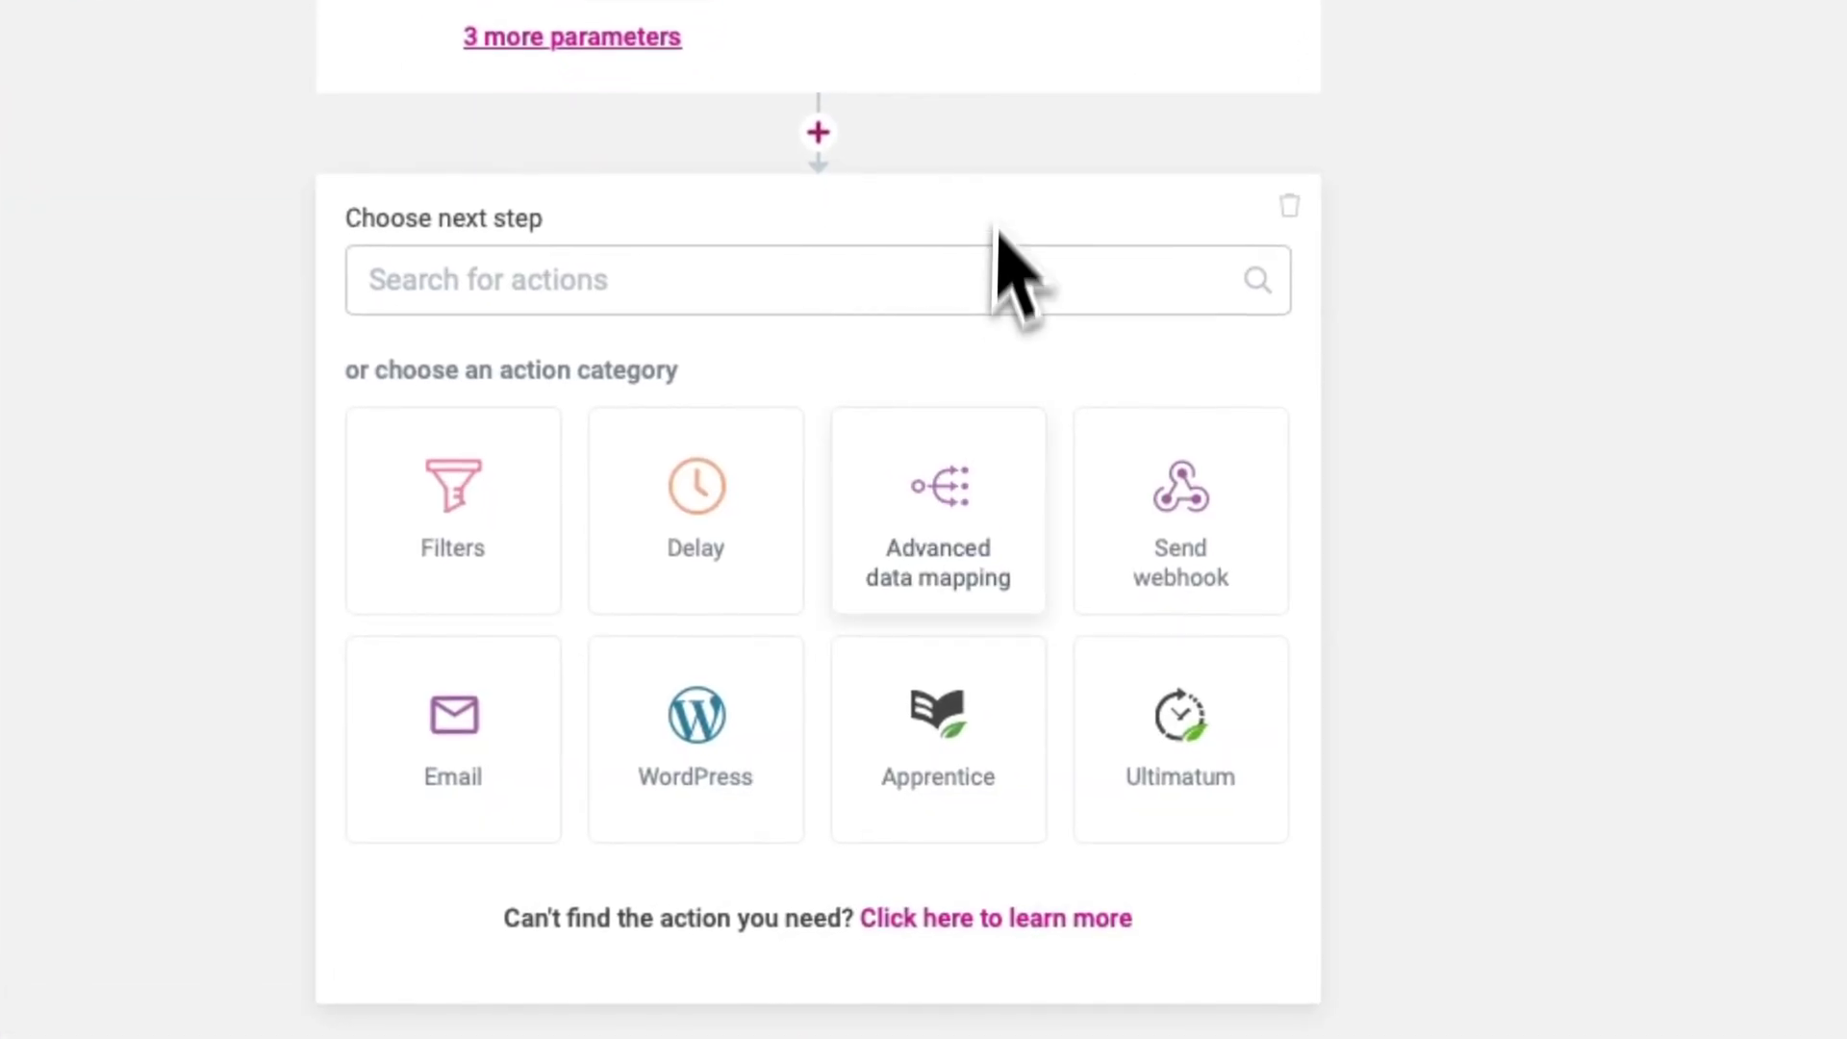
left_click(1113, 755)
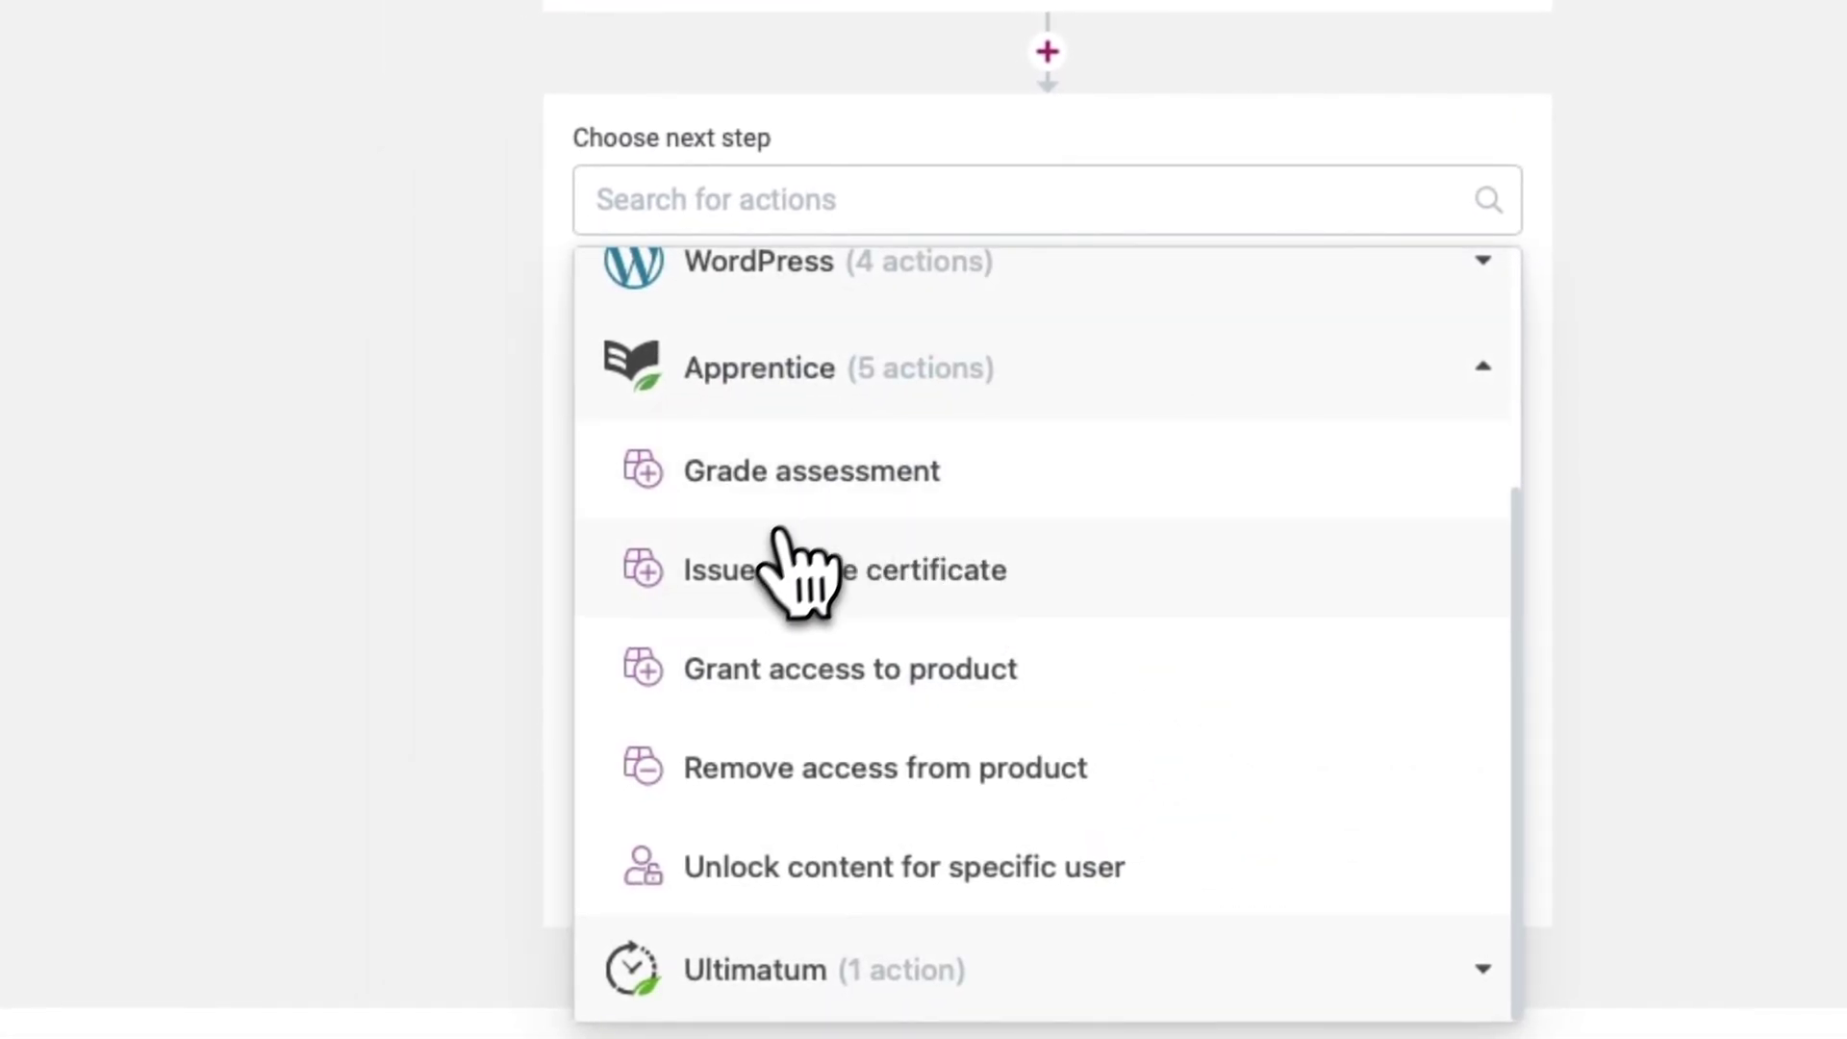
left_click(770, 678)
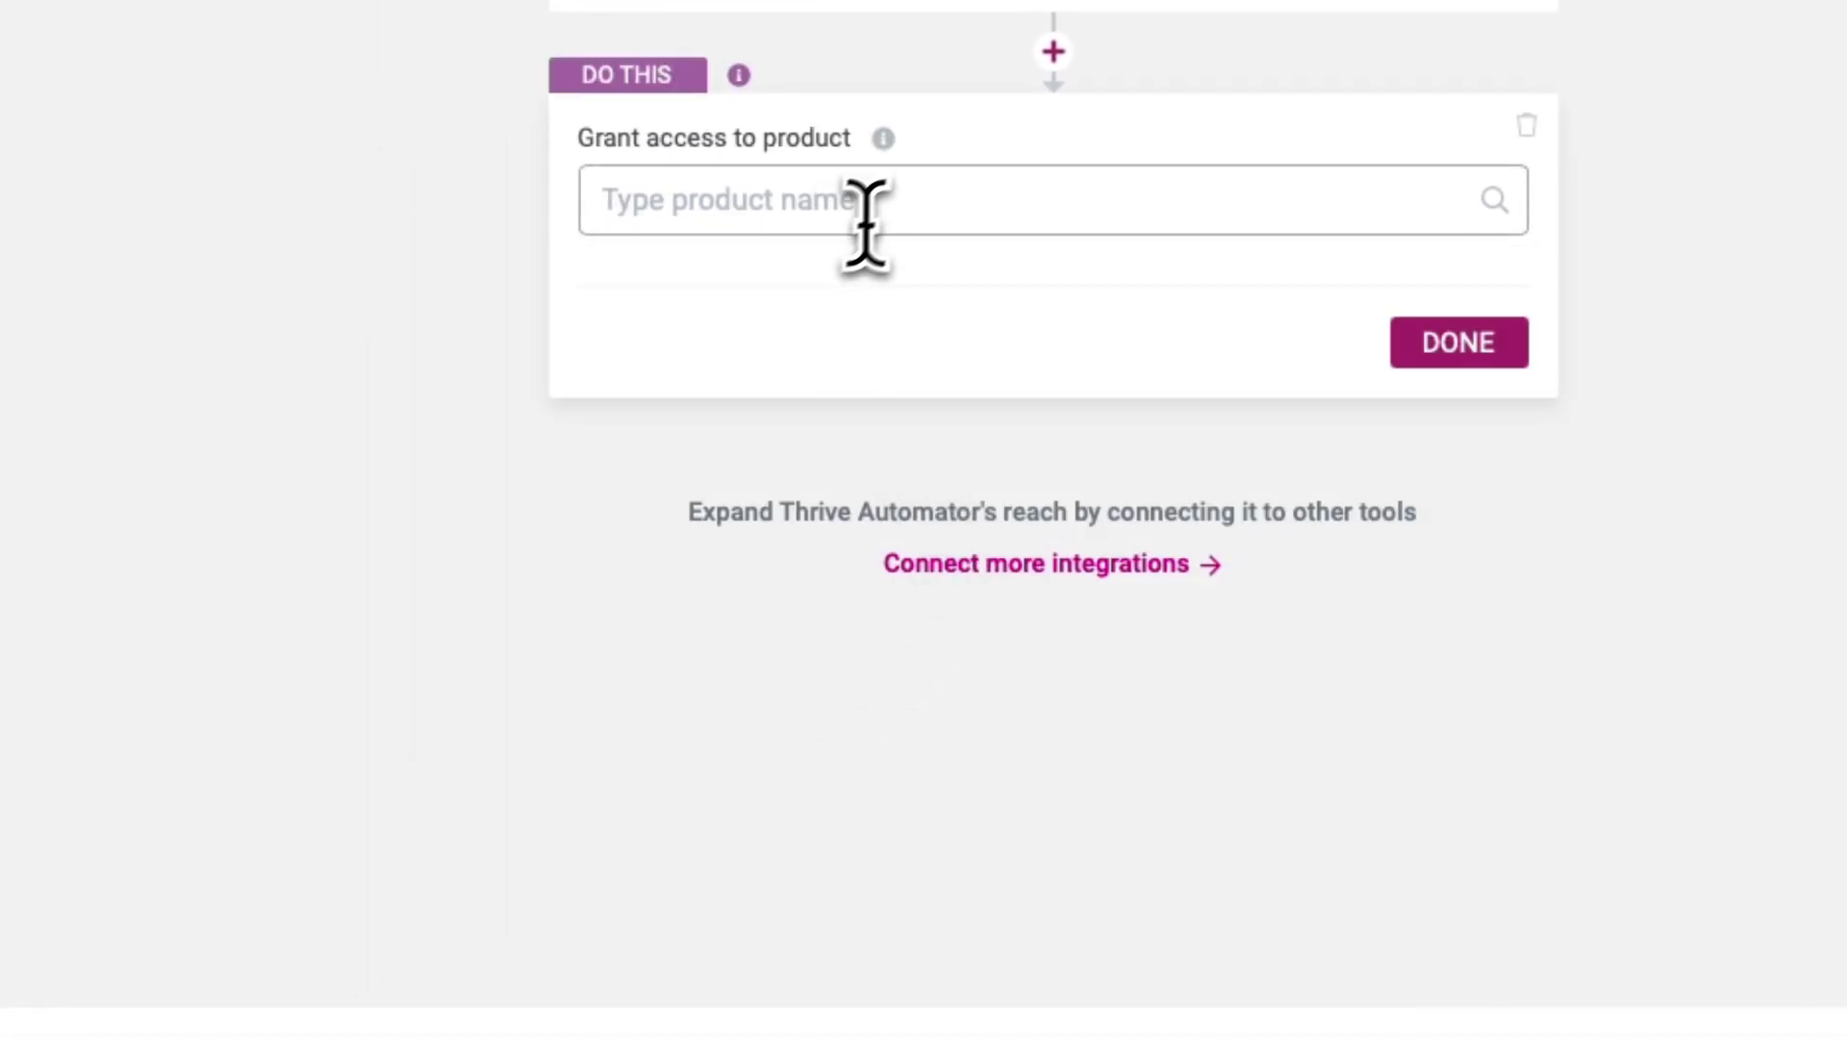
left_click(886, 195)
scroll(828, 525, "down", 8)
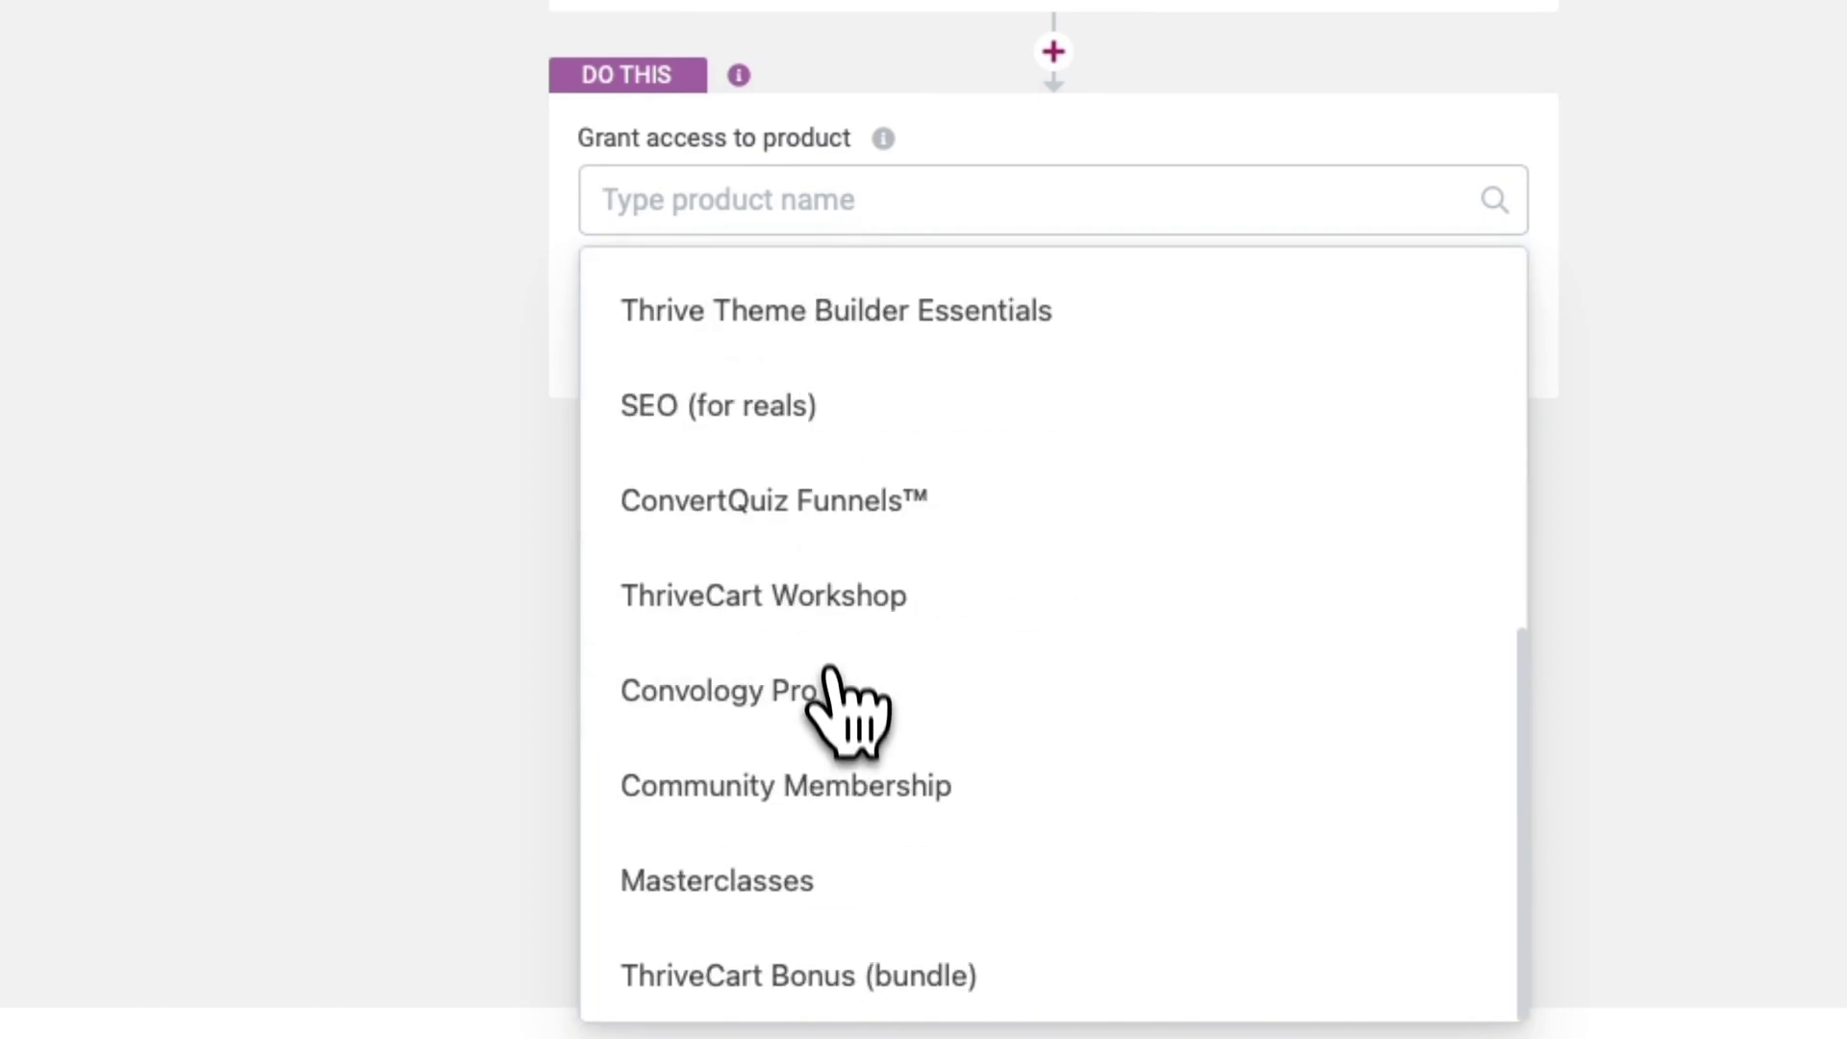
left_click(794, 813)
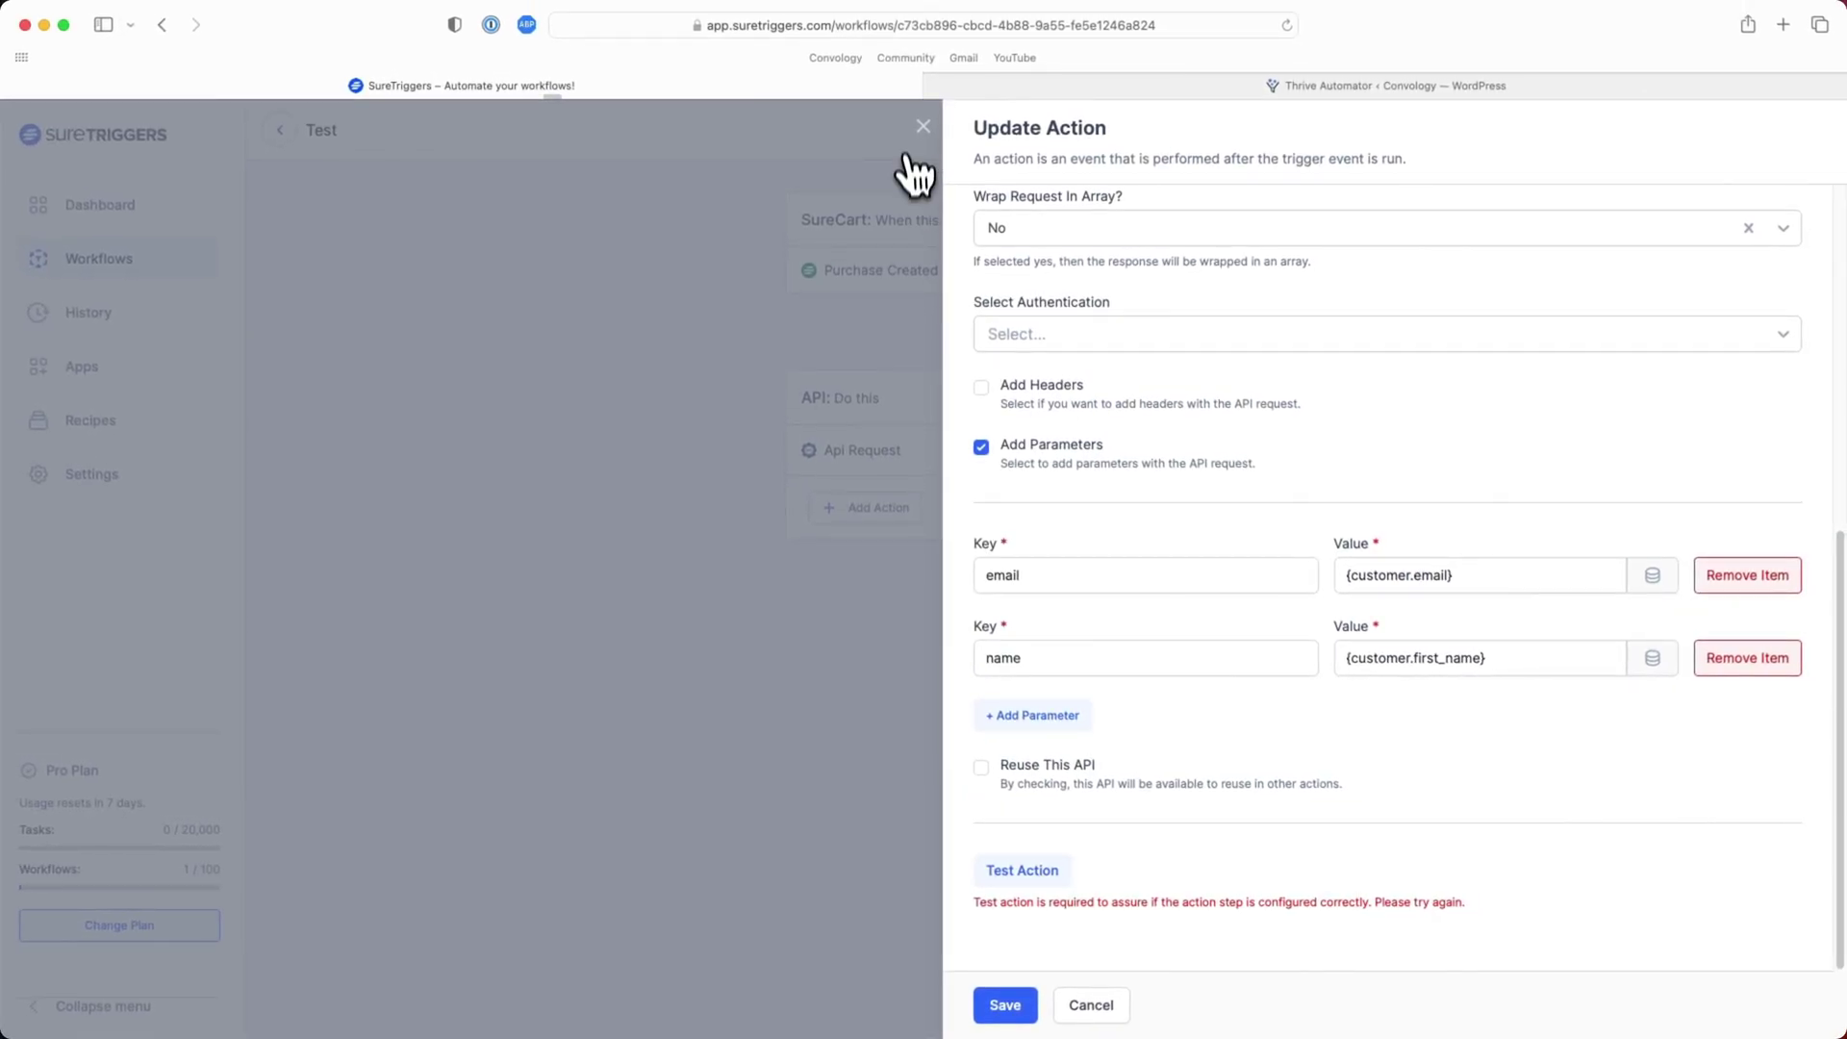
Step: Confirm the Purchase Created trigger's product in SureTriggers, then save the grant access action
left_click(923, 110)
left_click(891, 280)
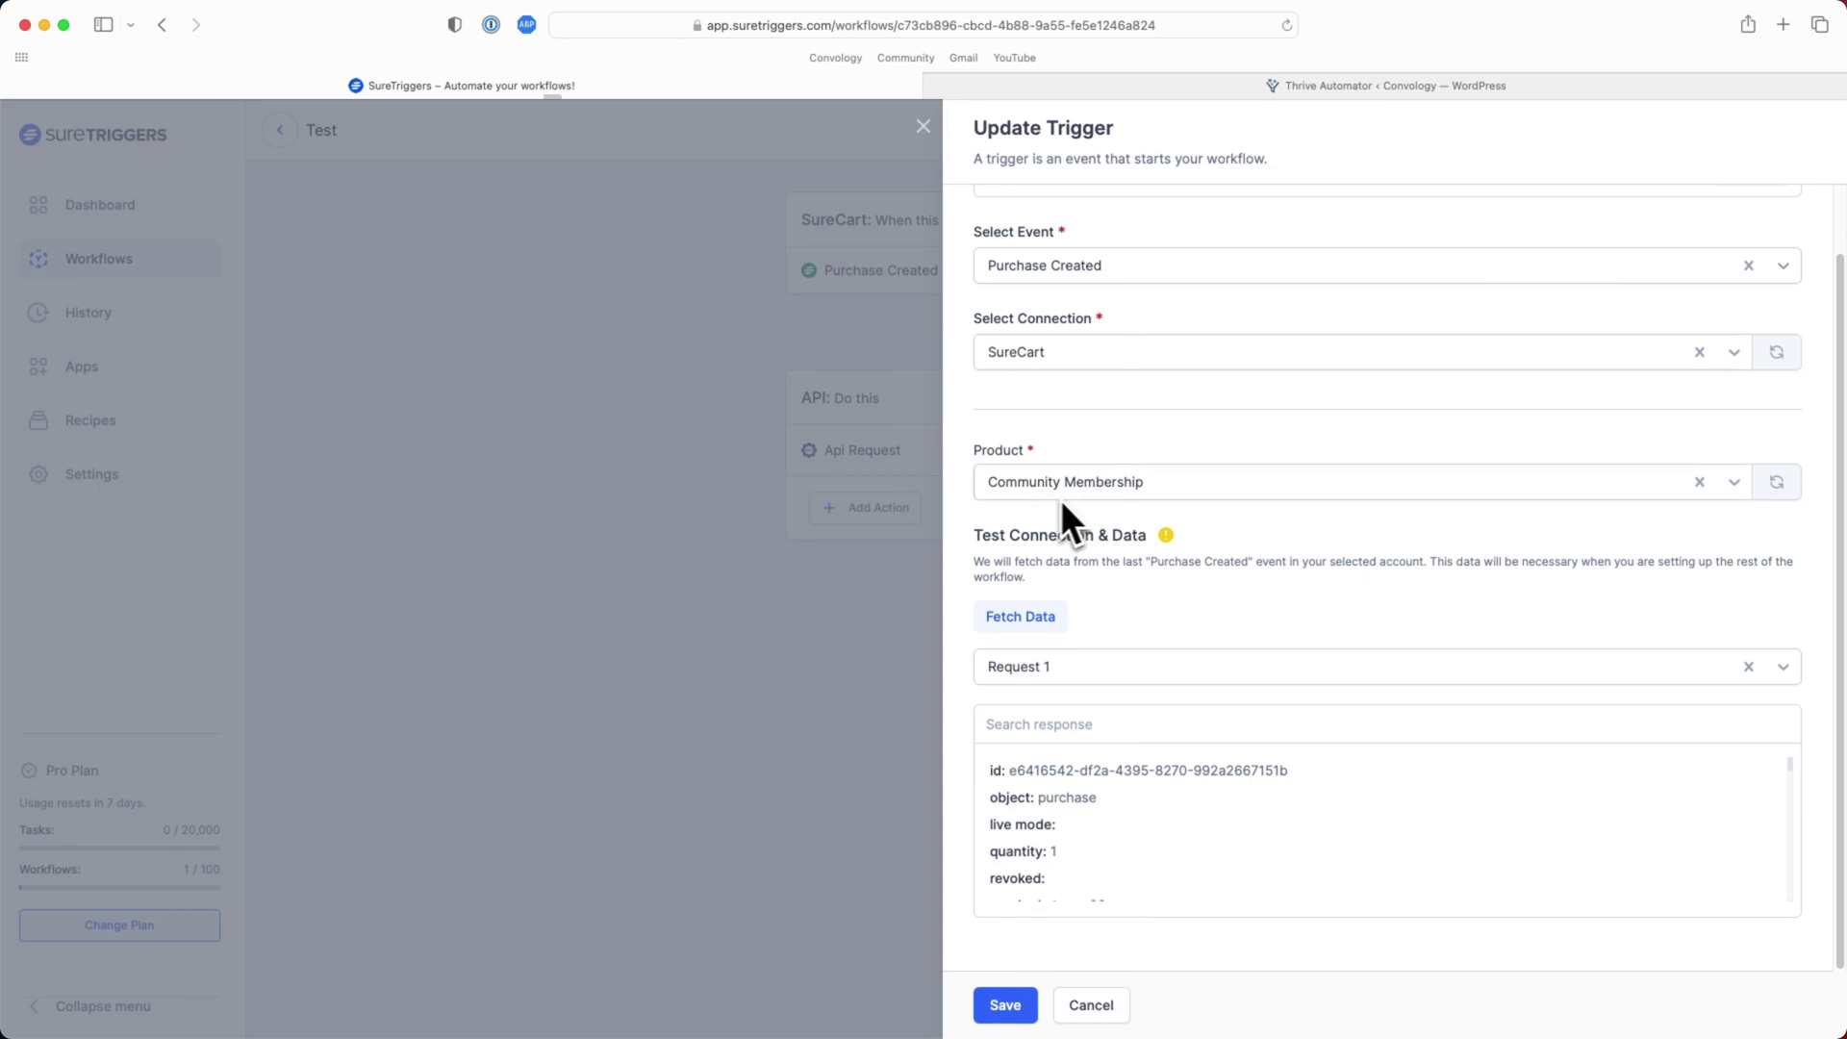
left_click(1222, 87)
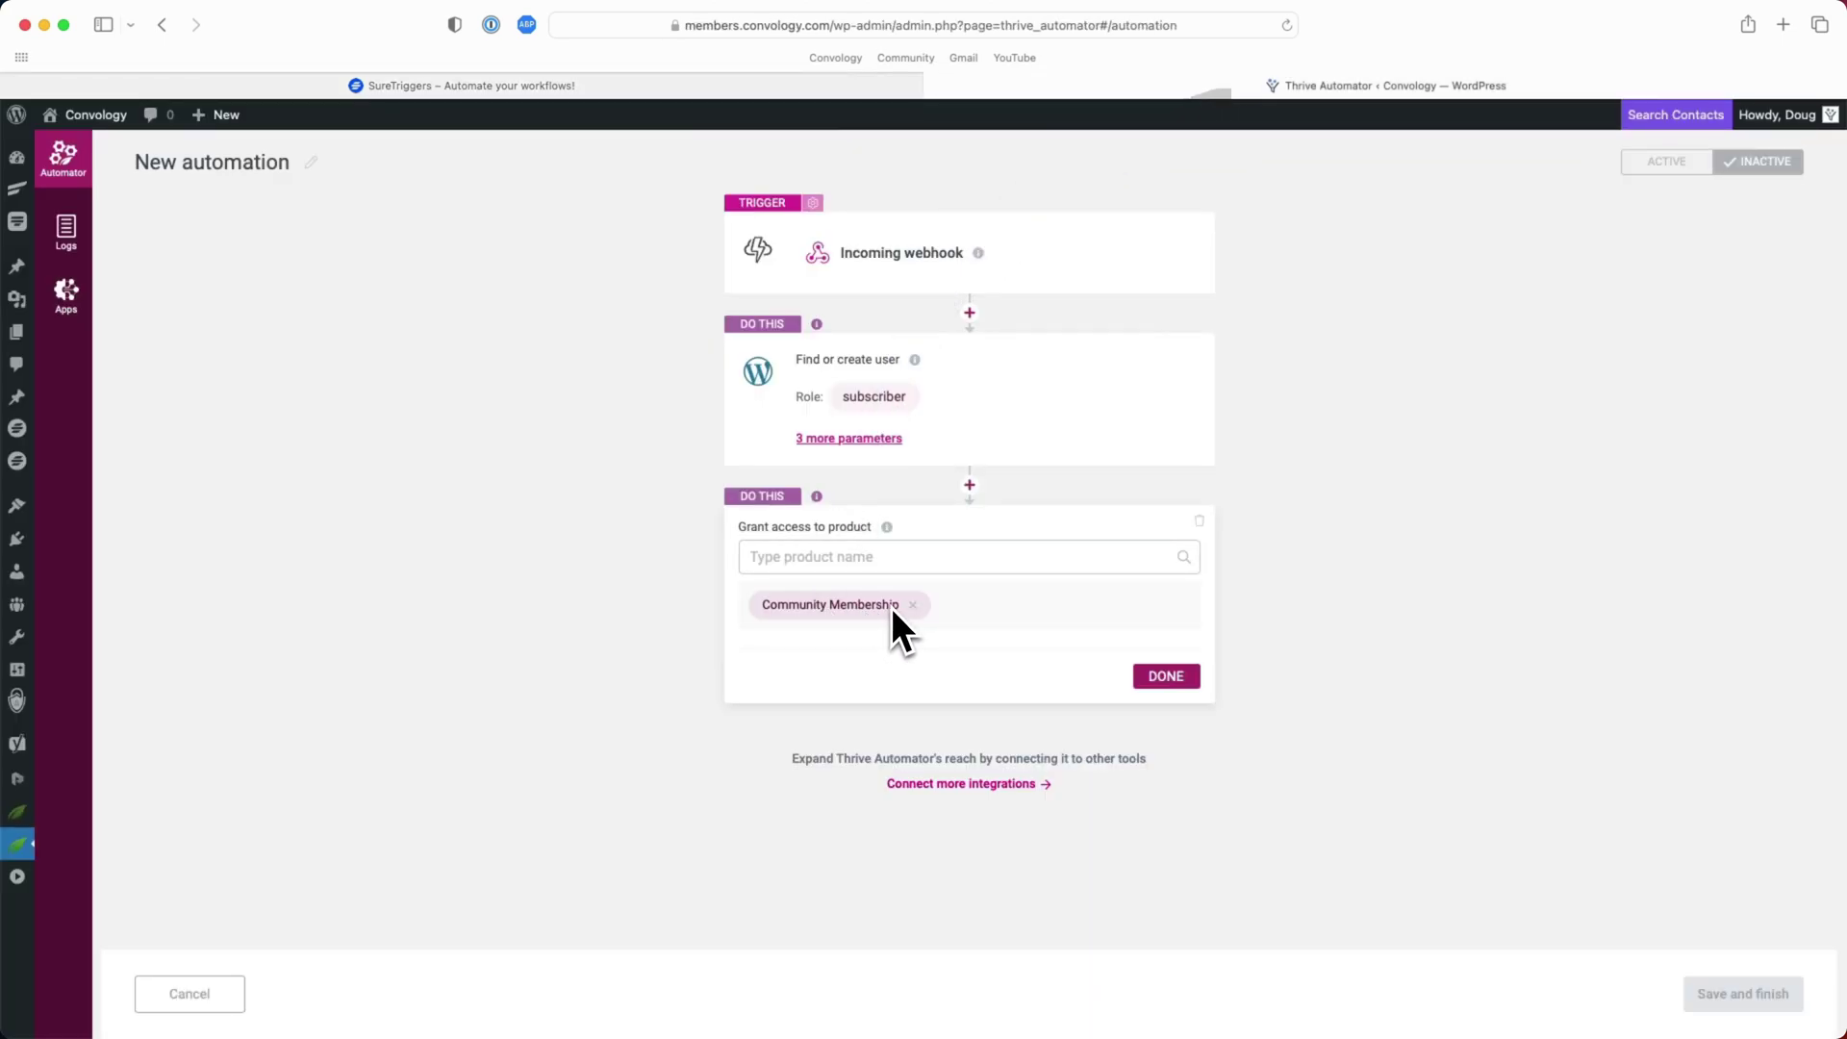
left_click(1154, 681)
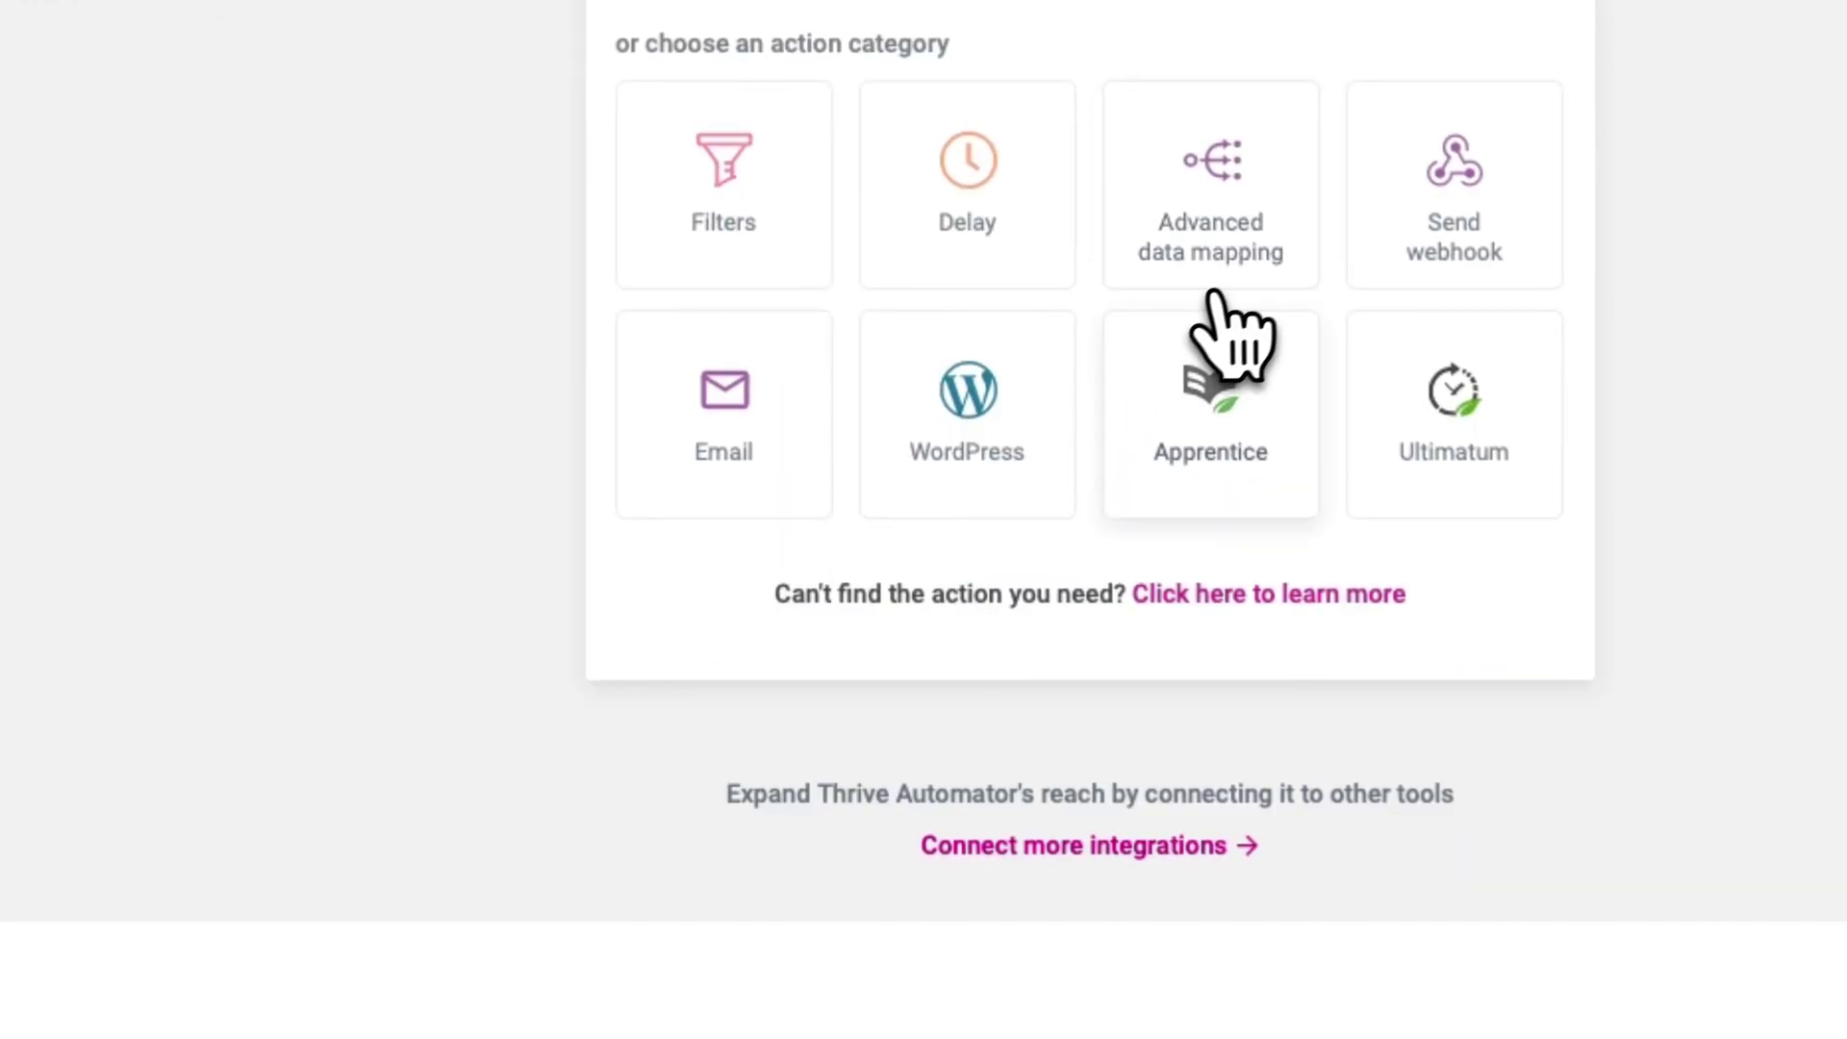
Step: Add the Email 'Add user in autoresponder' action with FluentCRM selected as the autoresponder
left_click(719, 442)
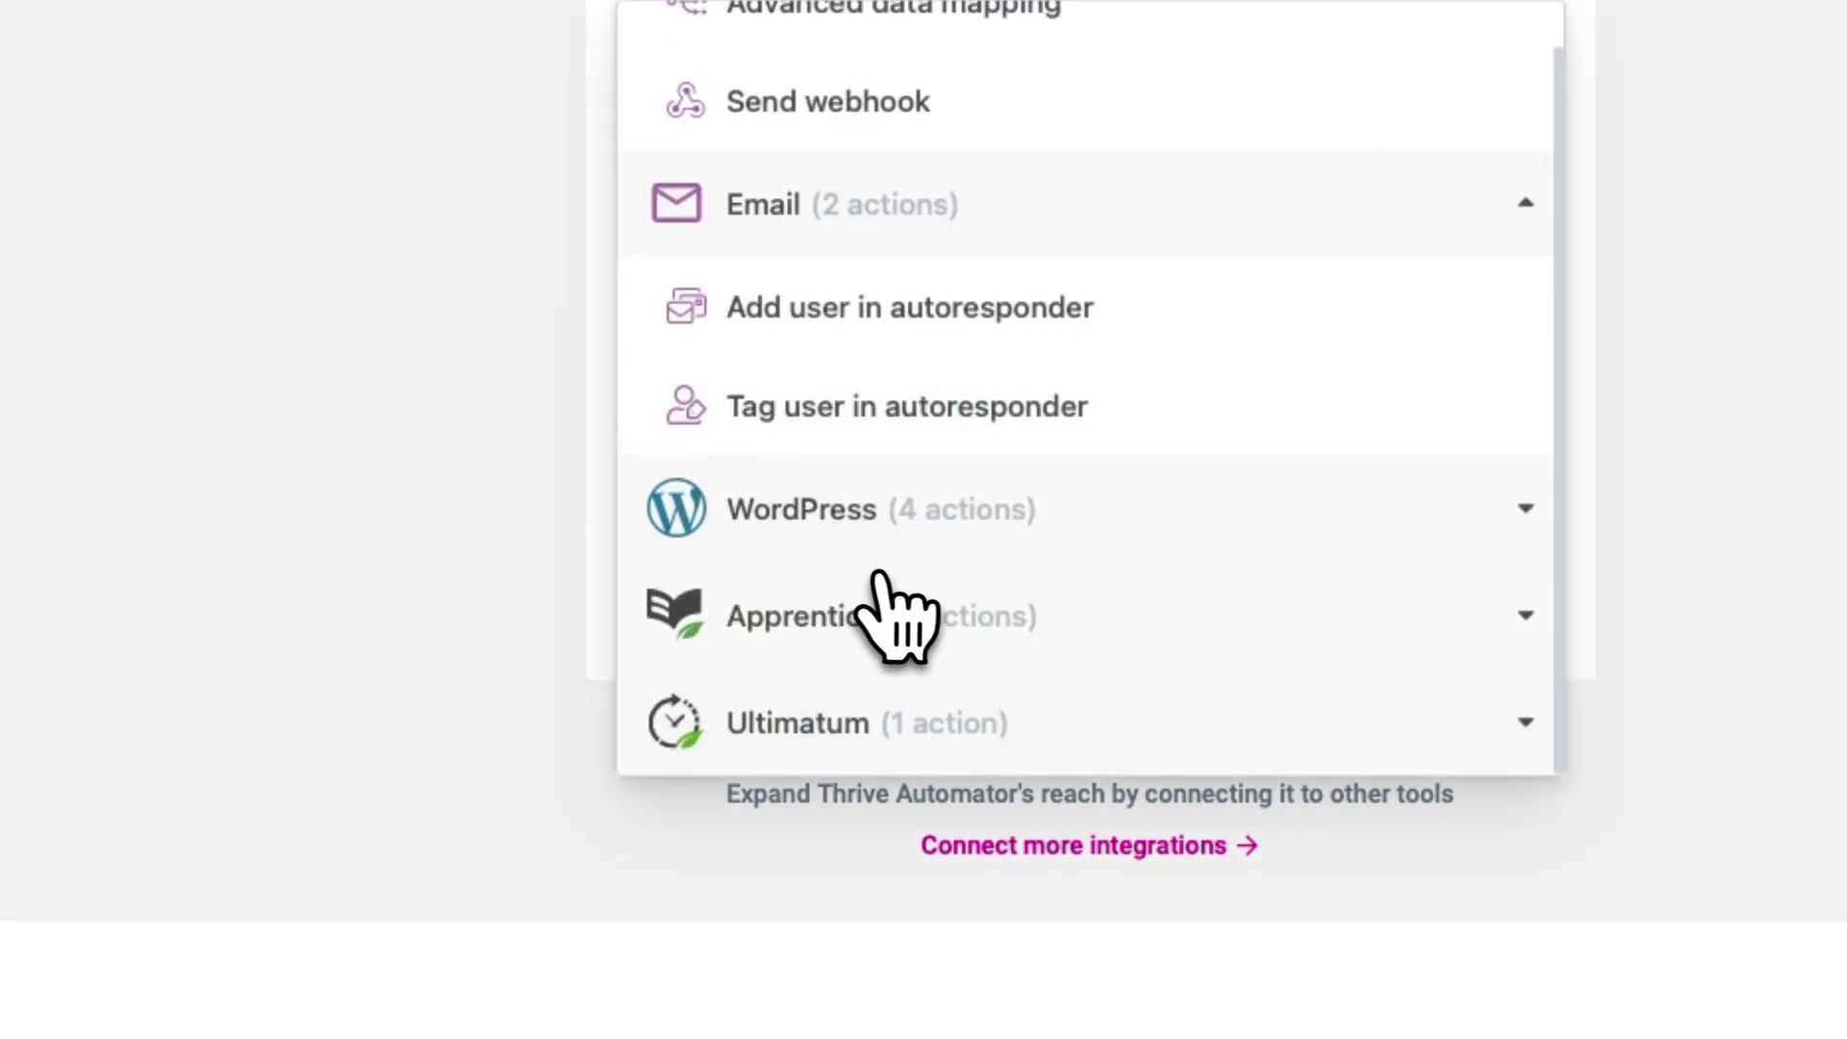
left_click(875, 316)
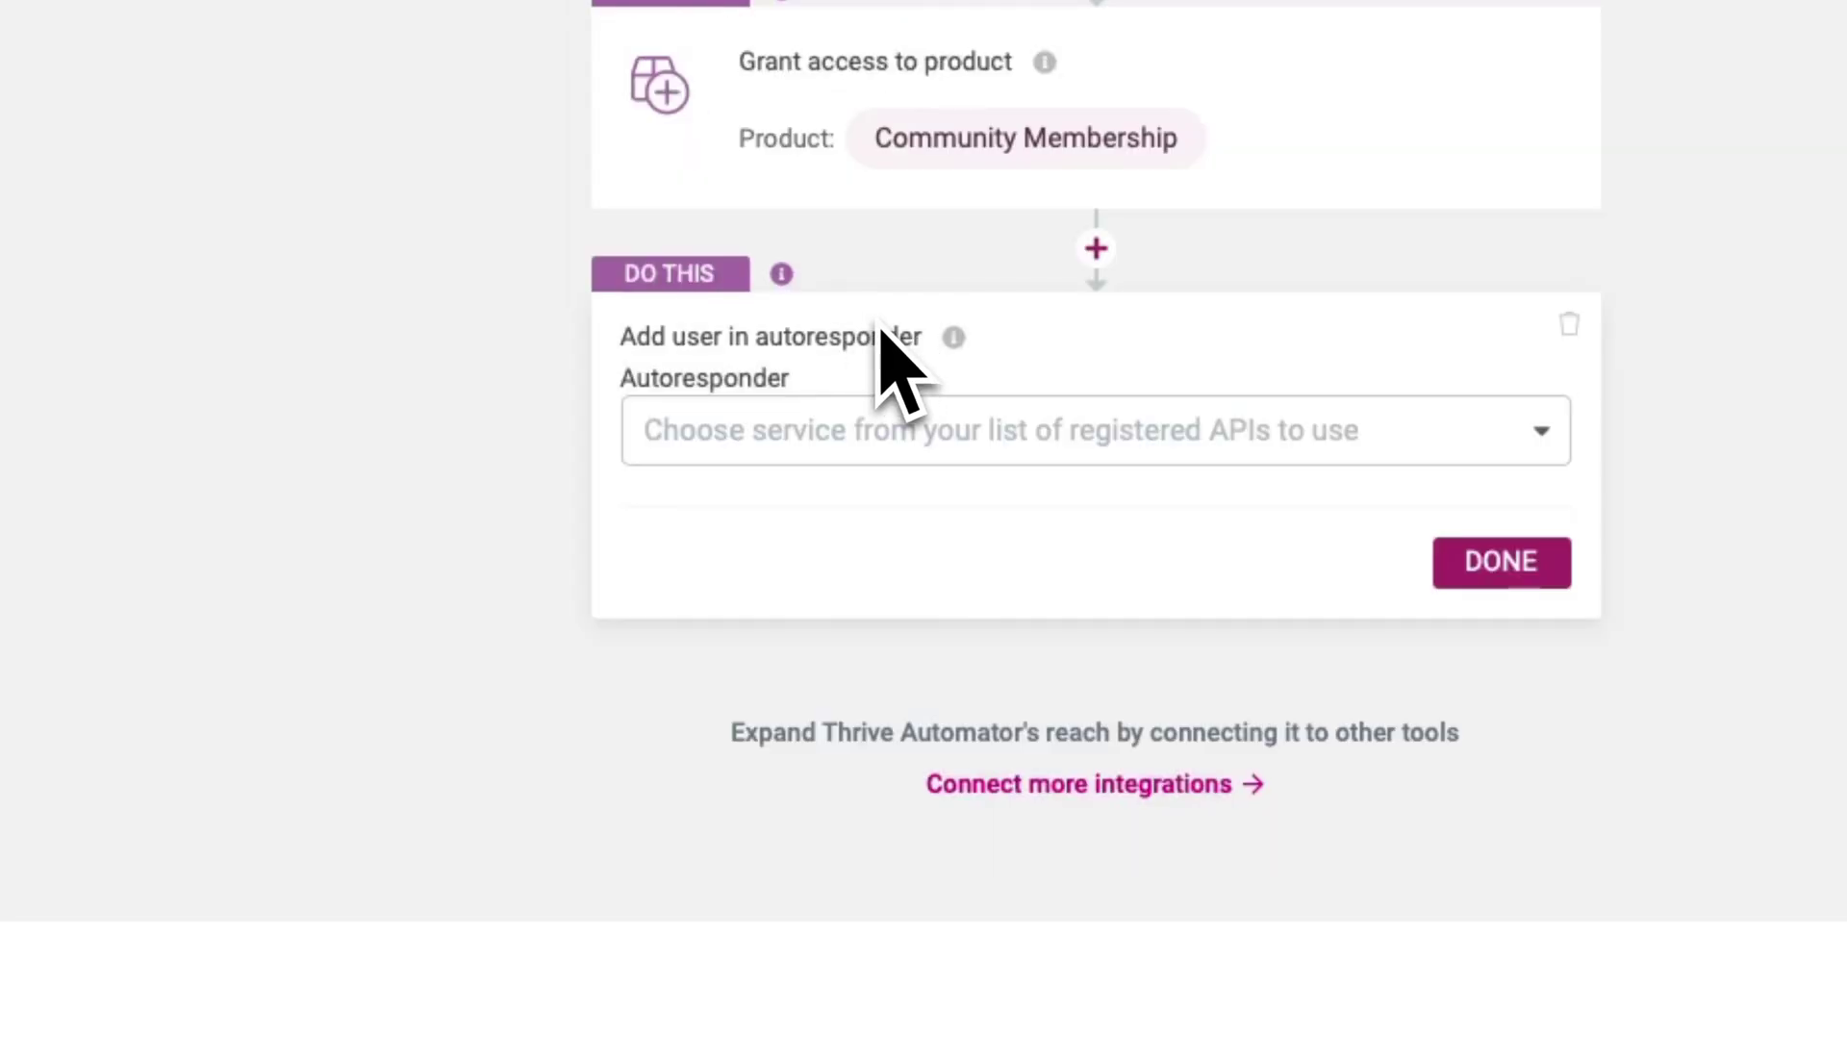
left_click(816, 441)
left_click(759, 750)
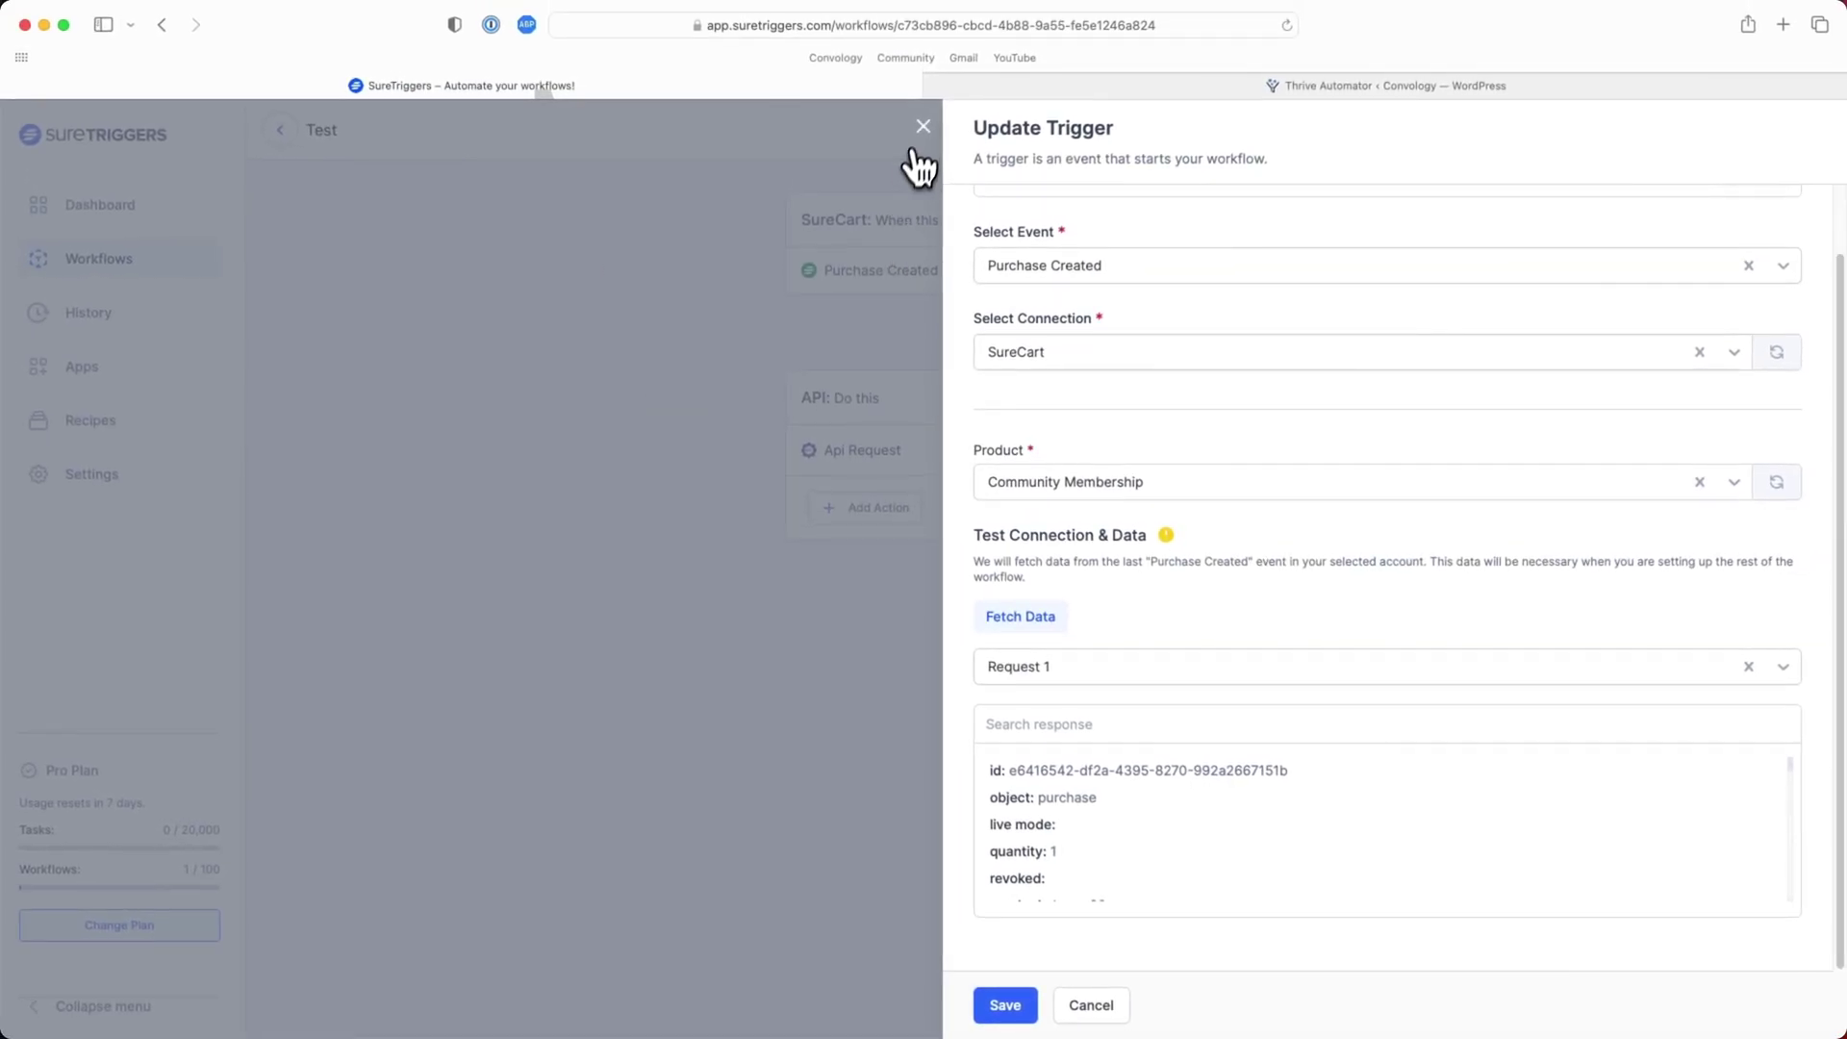
Step: Close the Update Trigger panel to bring the Test workflow canvas back into view
left_click(918, 135)
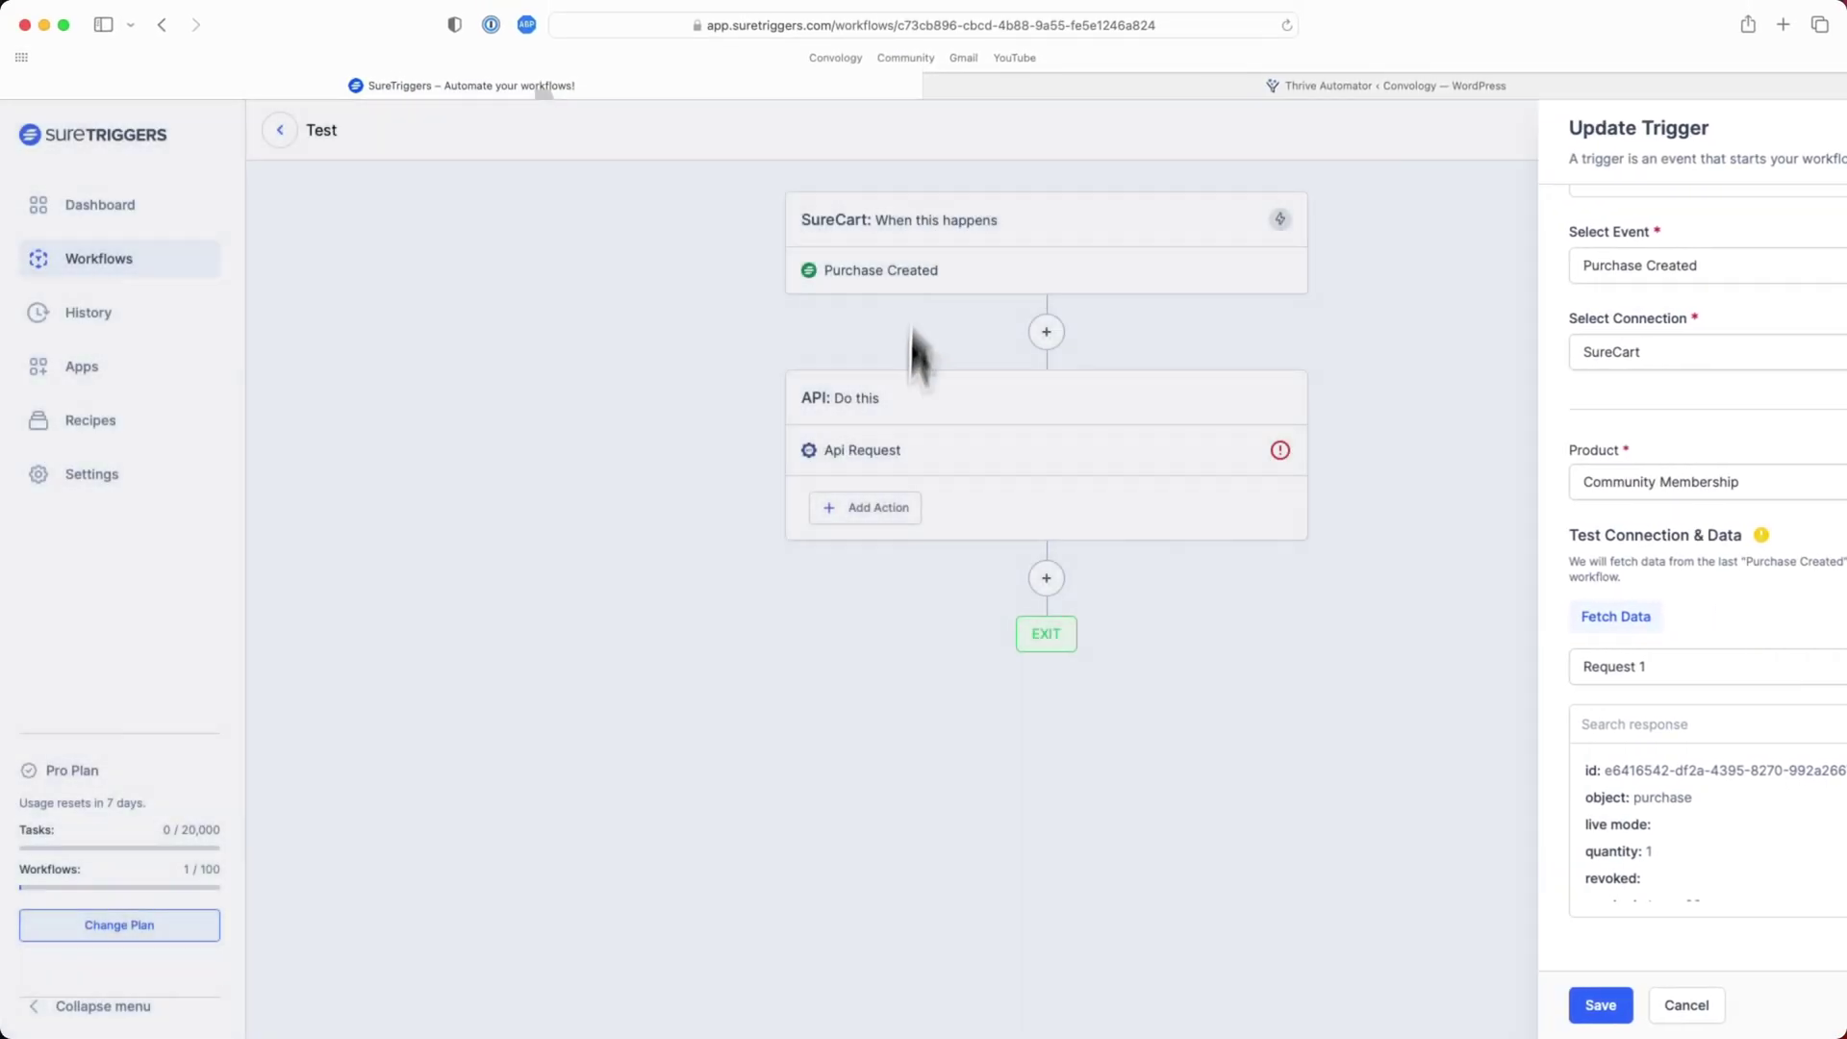